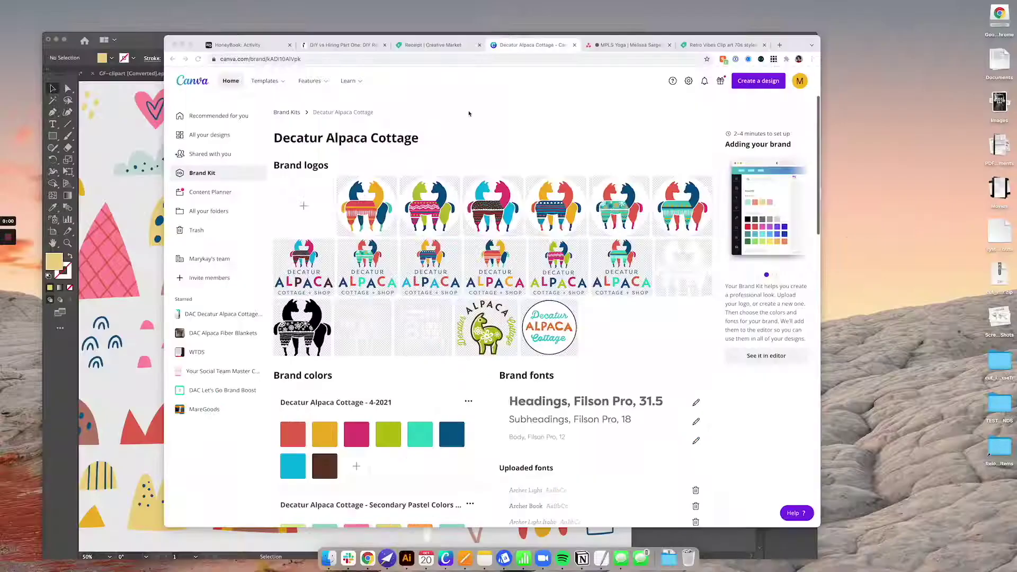
Search Creative Market for 'groovy elements' (308 results), then return to the Canva brand kit
click(433, 45)
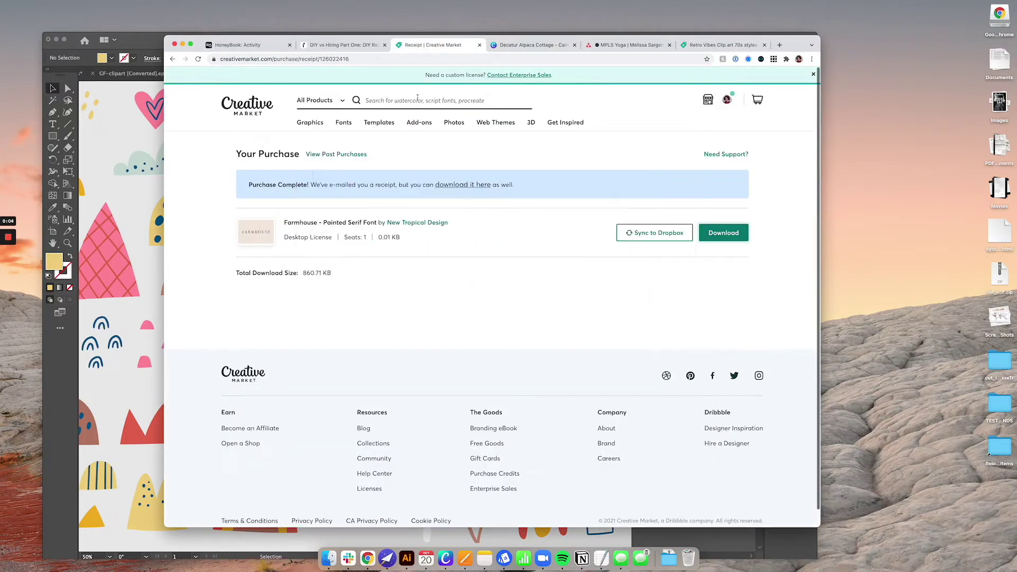
click(417, 98)
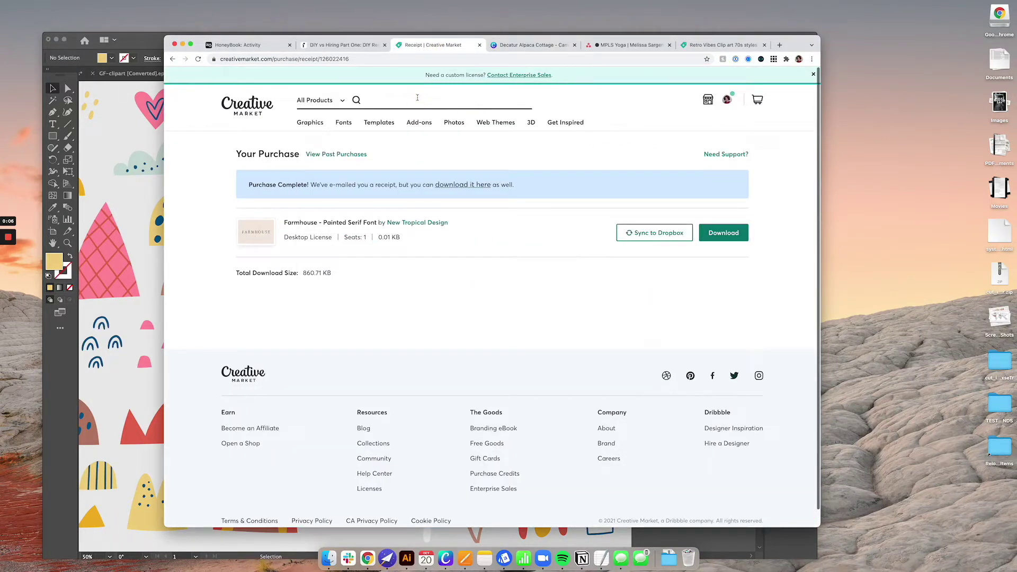
text(groovy e)
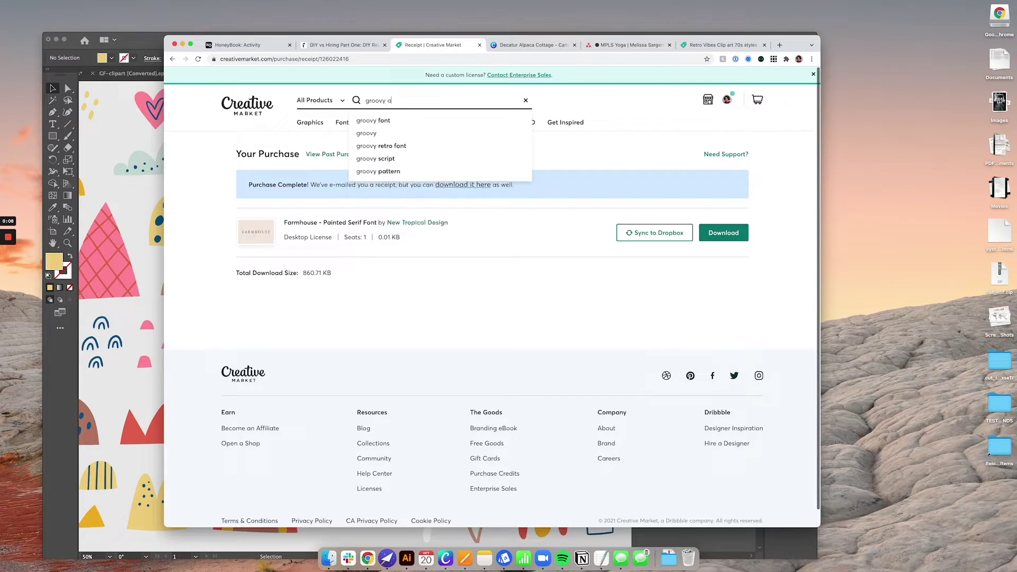
text(lements)
key(Return)
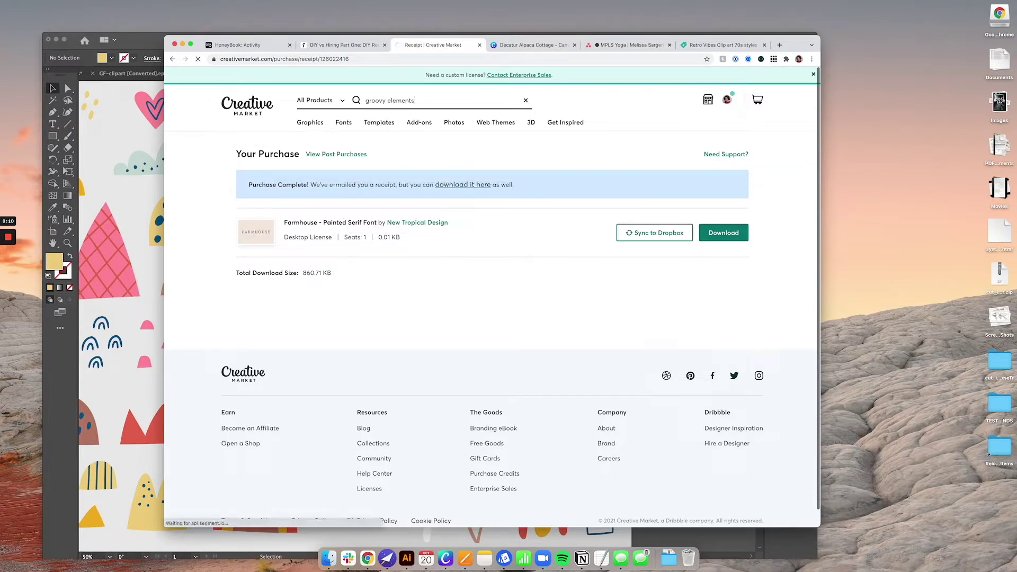
click(513, 45)
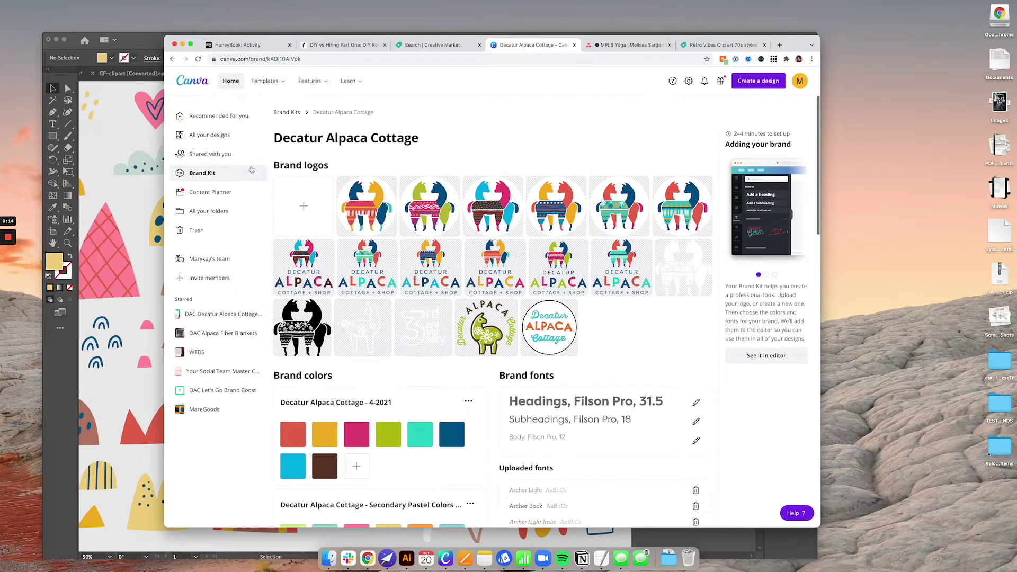
Create a new Instagram Post design named DEMO
click(208, 137)
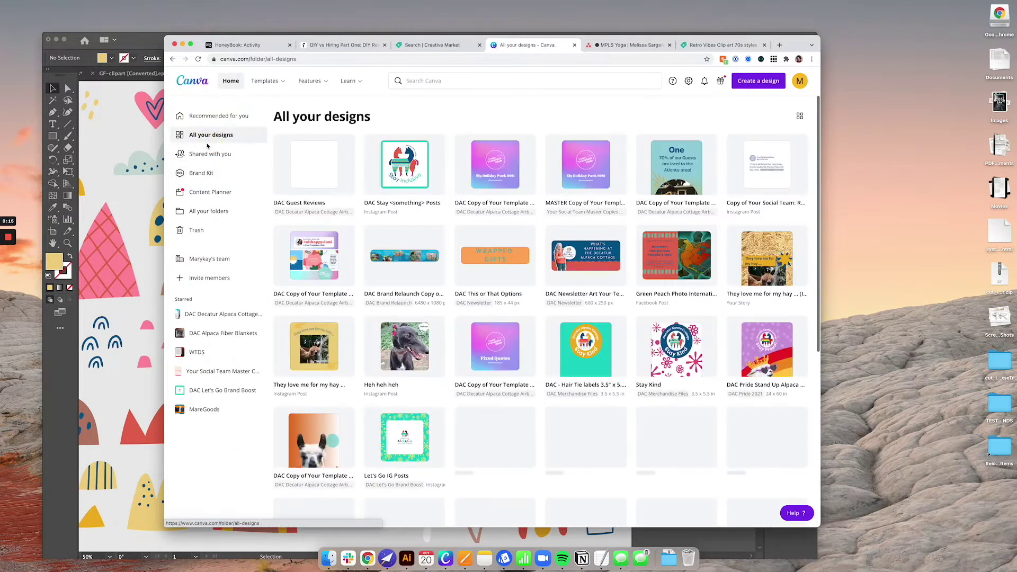
click(758, 81)
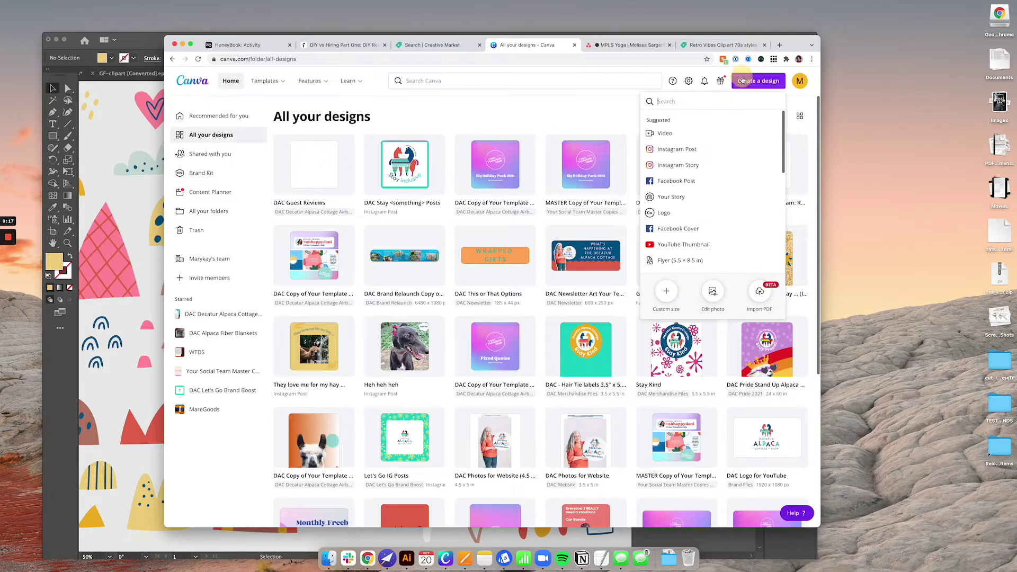
click(682, 149)
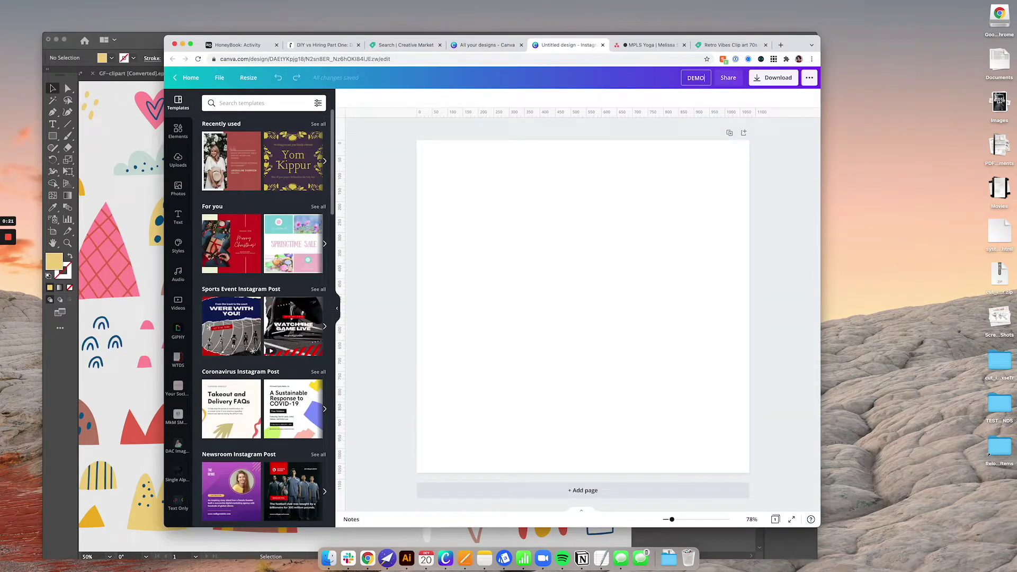
click(587, 267)
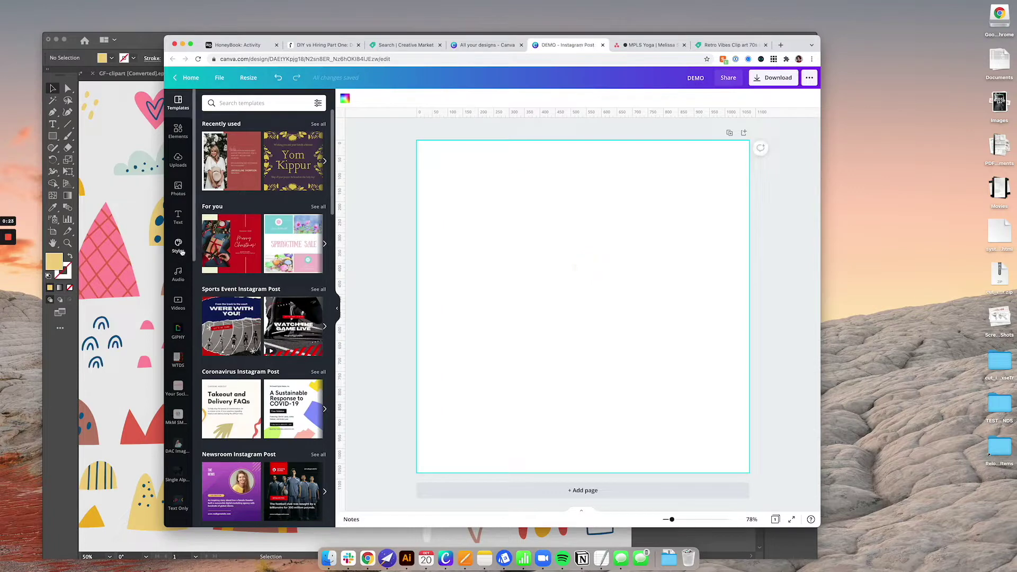
Place the pink-sweater Decatur Alpaca Cottage brand logo and enlarge it across the page centre
scroll(180, 212, down, 5)
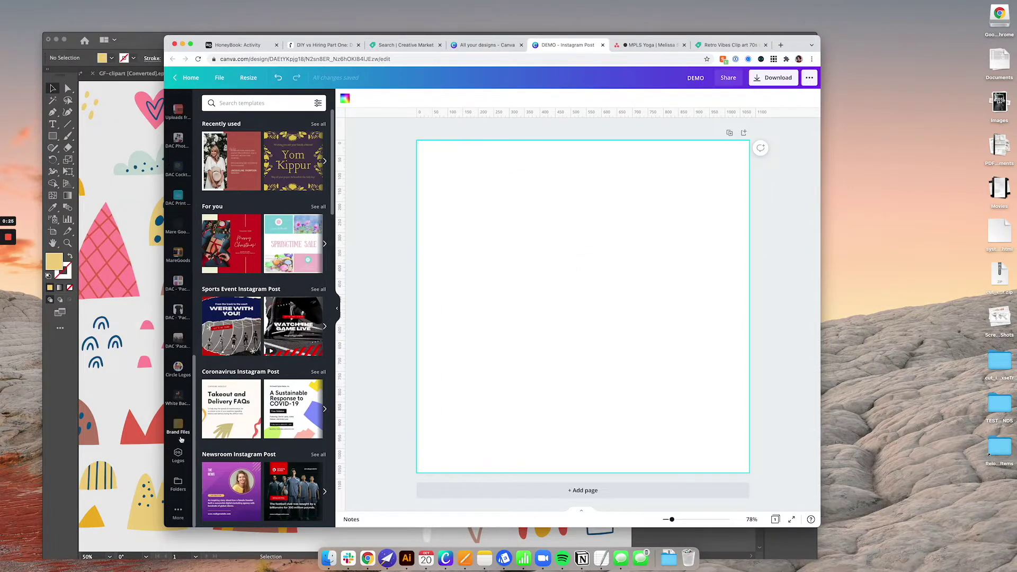
click(178, 455)
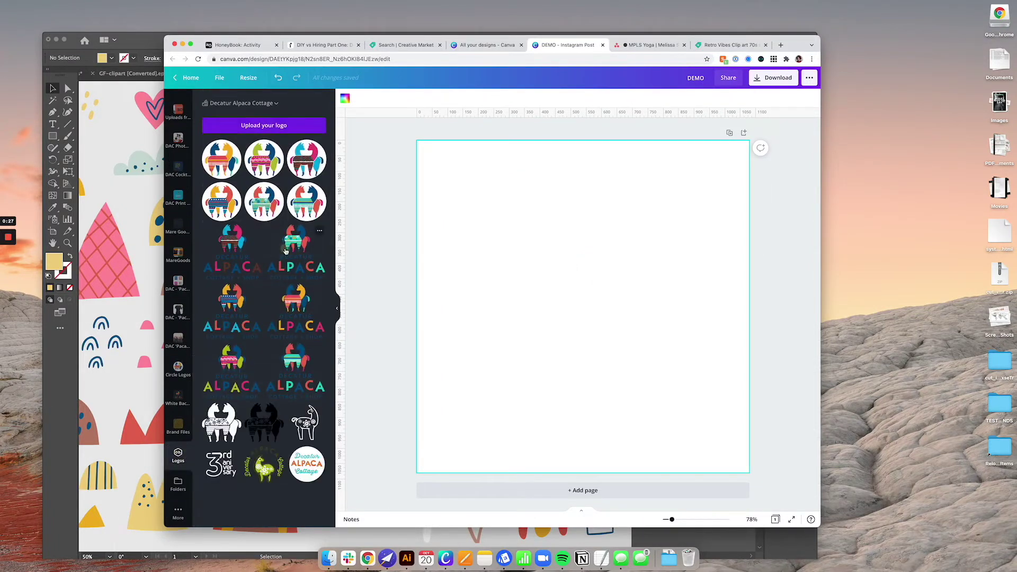
click(286, 251)
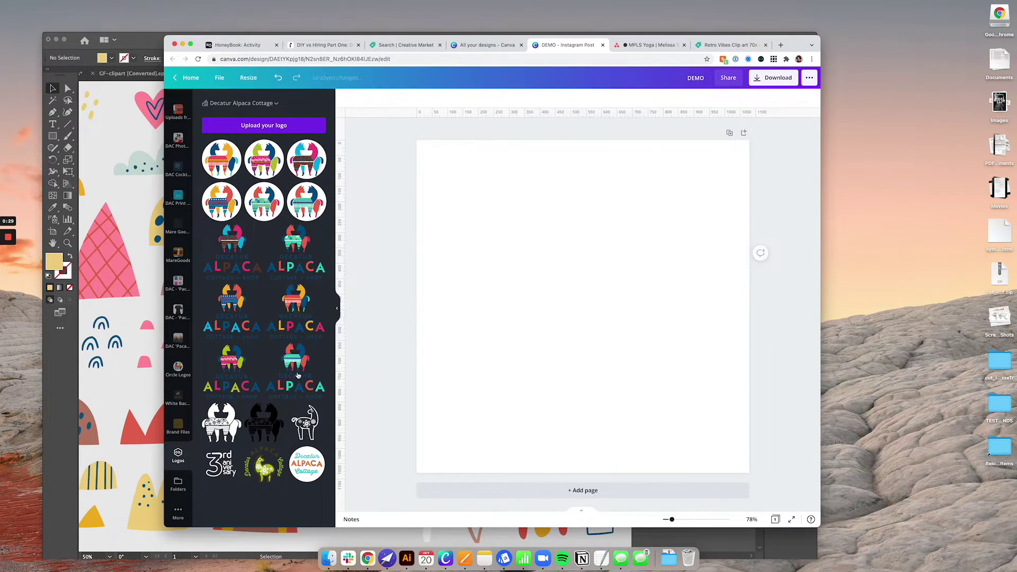
key(Delete)
click(249, 377)
key(Delete)
click(229, 365)
drag(618, 289, 582, 217)
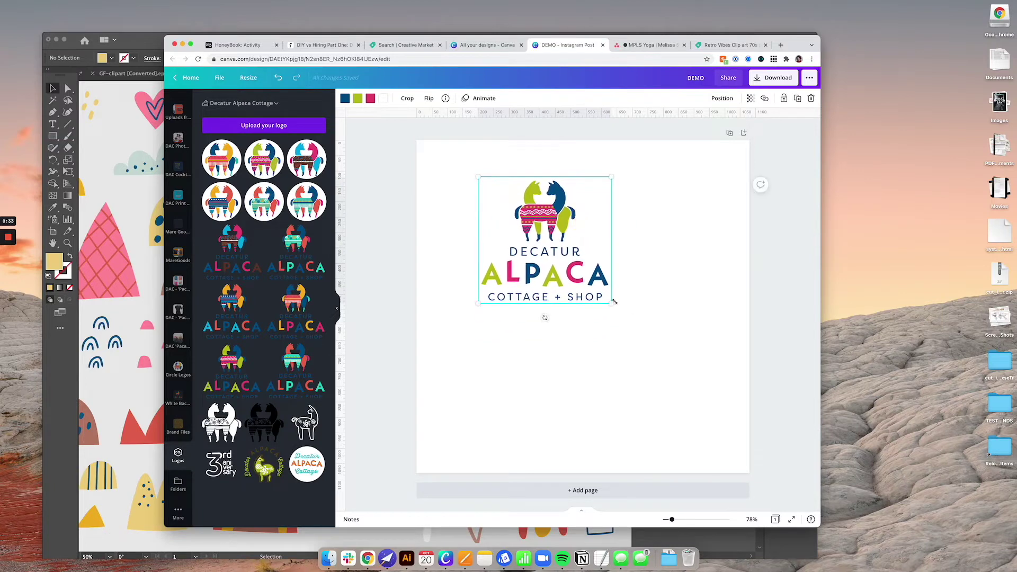
mouse_move(610, 302)
mouse_down()
mouse_move(684, 376)
mouse_move(610, 321)
mouse_up()
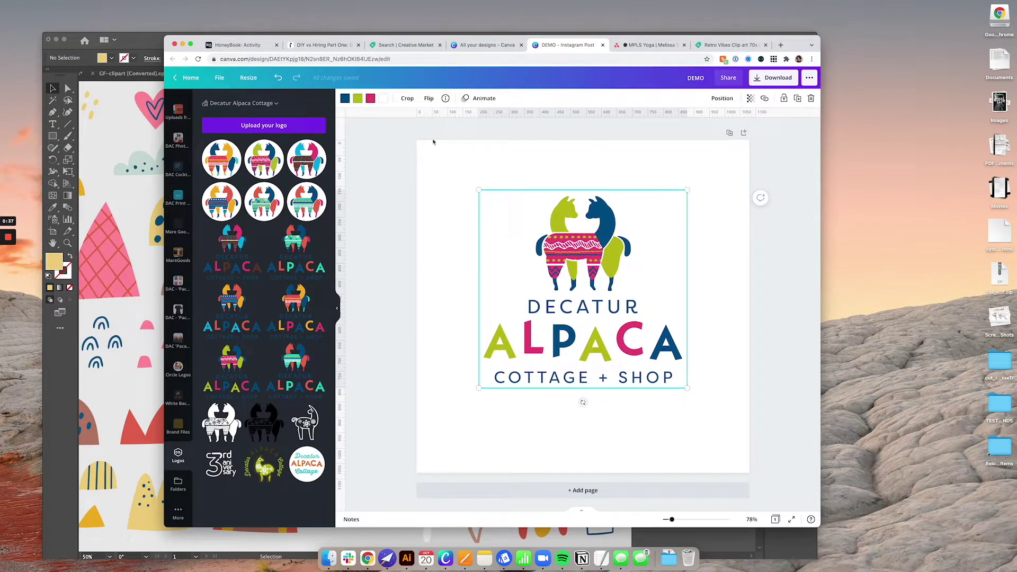
Recolour the logo's white parts gold and its navy parts teal
click(383, 100)
click(274, 198)
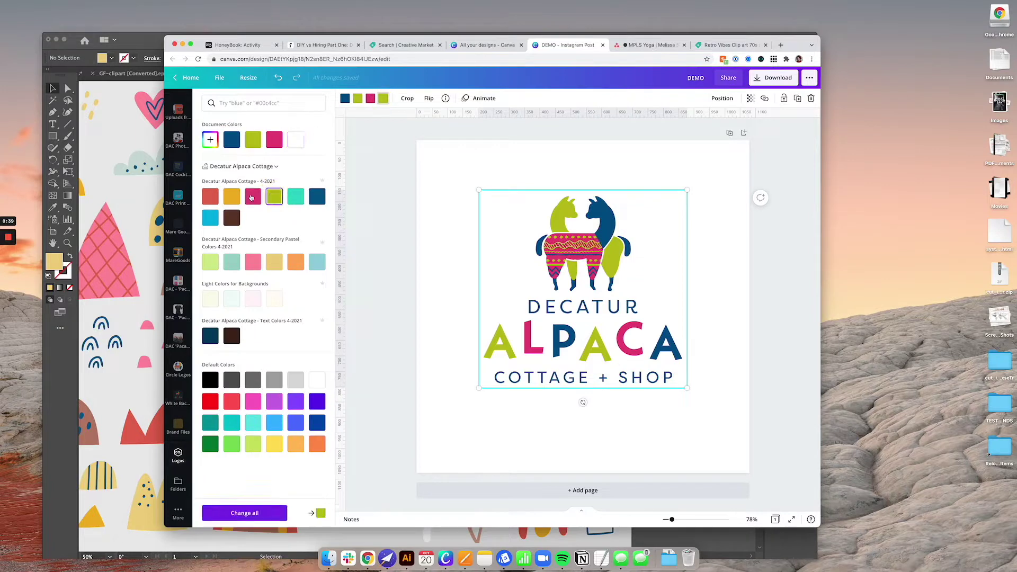
click(247, 198)
click(232, 196)
click(345, 98)
click(297, 197)
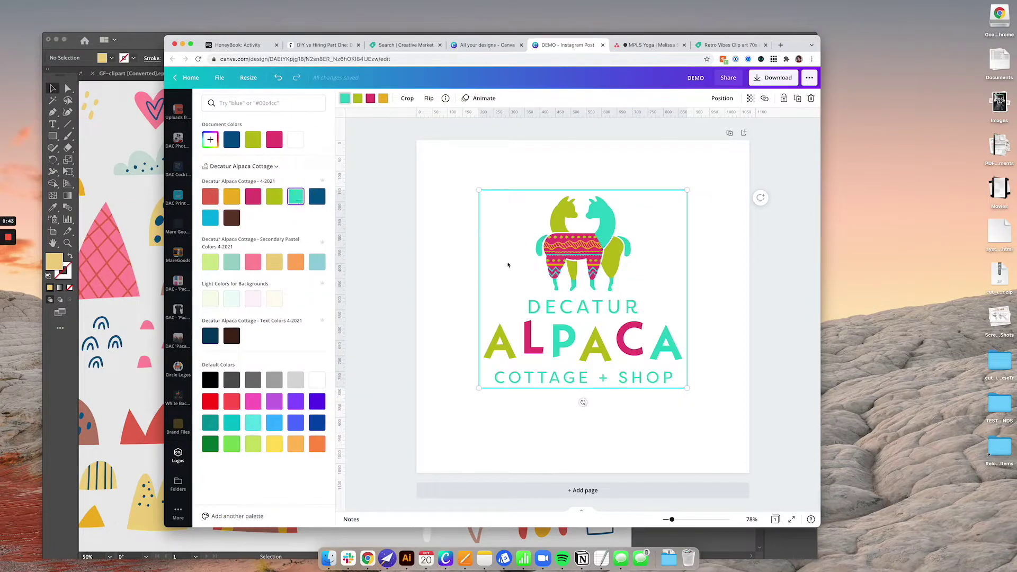
Make the page background brand teal
click(466, 254)
click(345, 98)
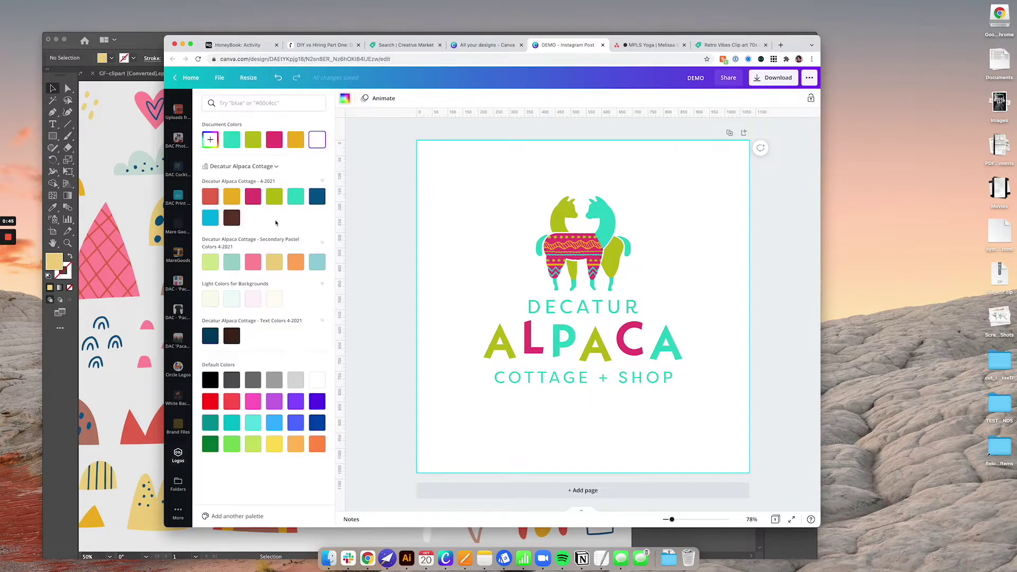
click(296, 197)
Turn the logo's teal parts cream and green parts red-orange, then nudge it slightly
click(578, 280)
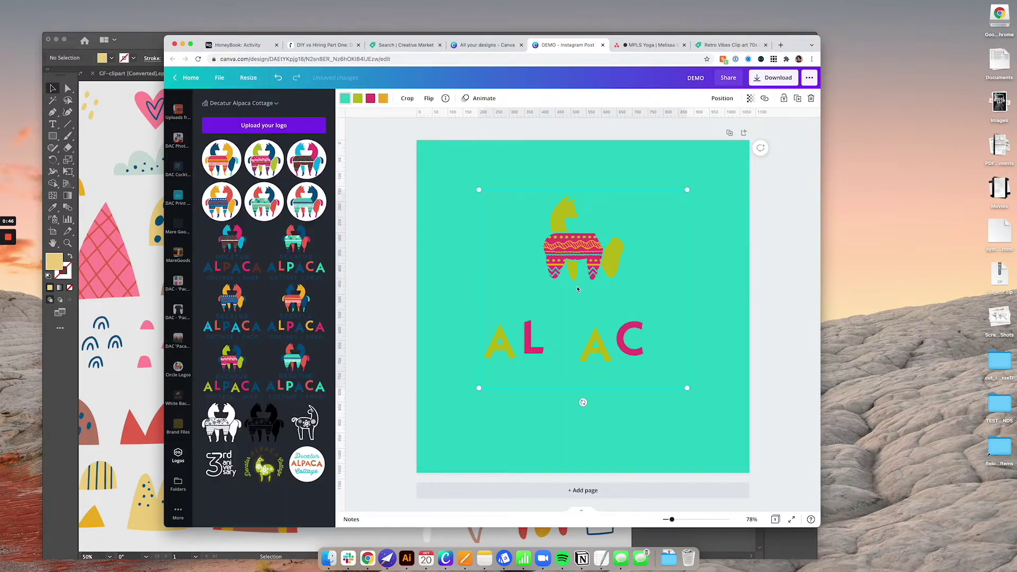
click(345, 98)
click(268, 305)
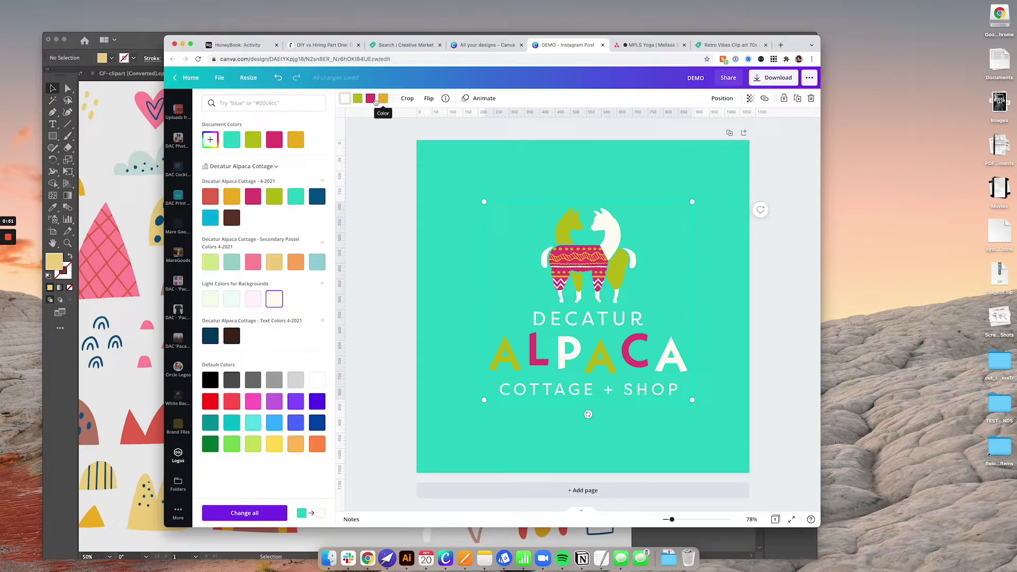
click(358, 98)
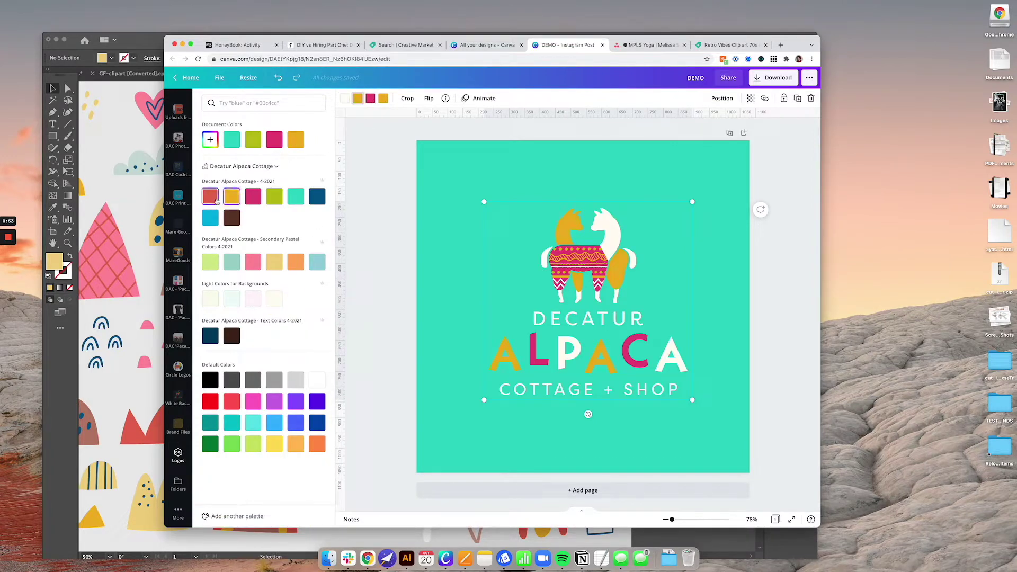
click(216, 200)
drag(572, 195, 597, 265)
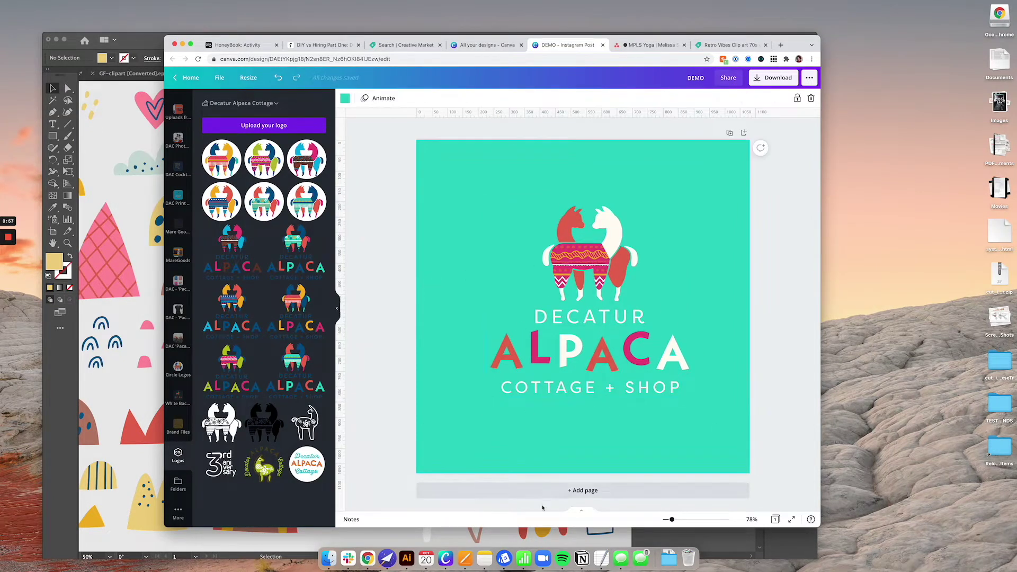
Add a blank second page and browse the Elements Frames folder
click(540, 490)
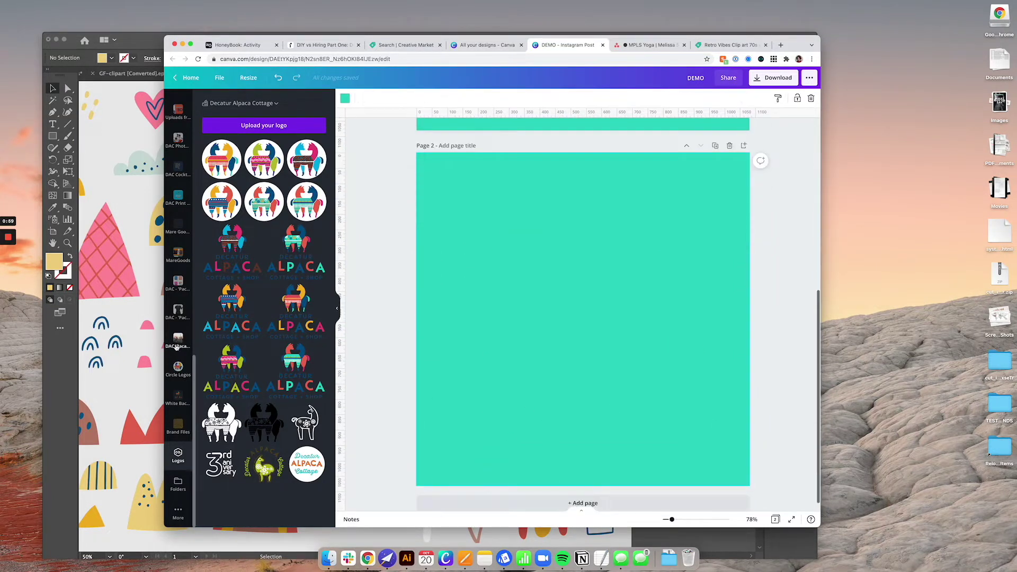
scroll(176, 347, up, 5)
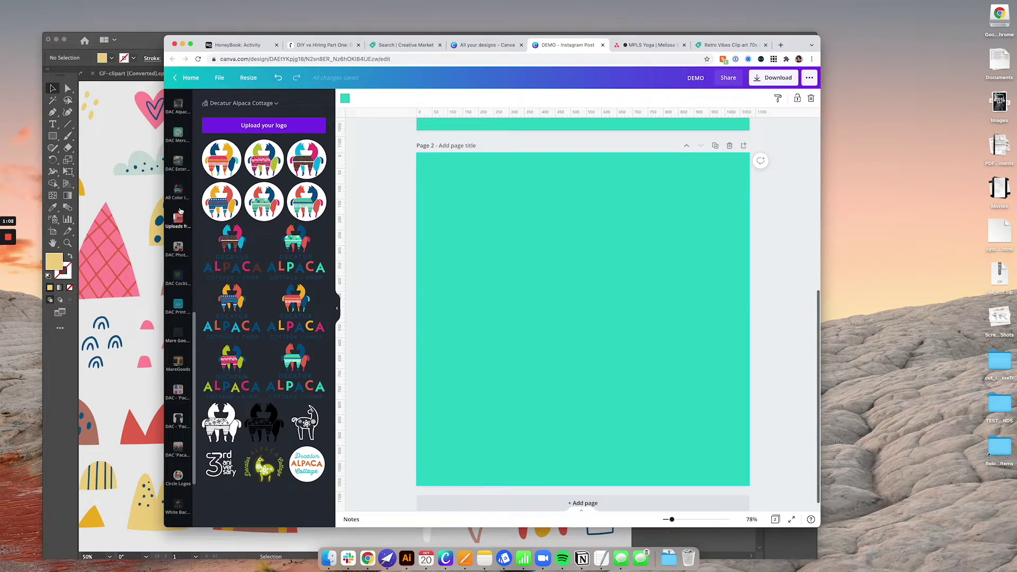
scroll(180, 211, up, 8)
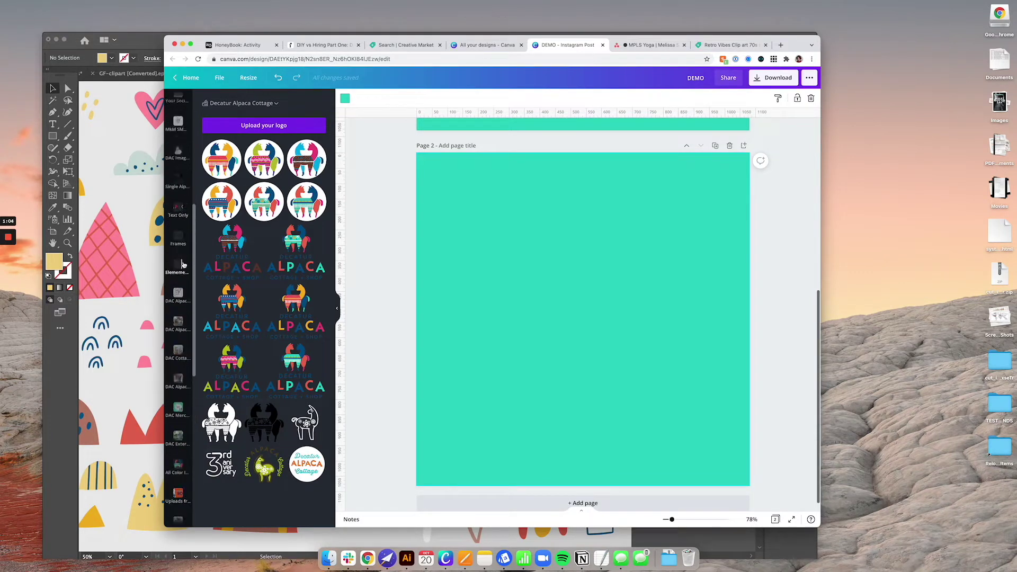
click(182, 265)
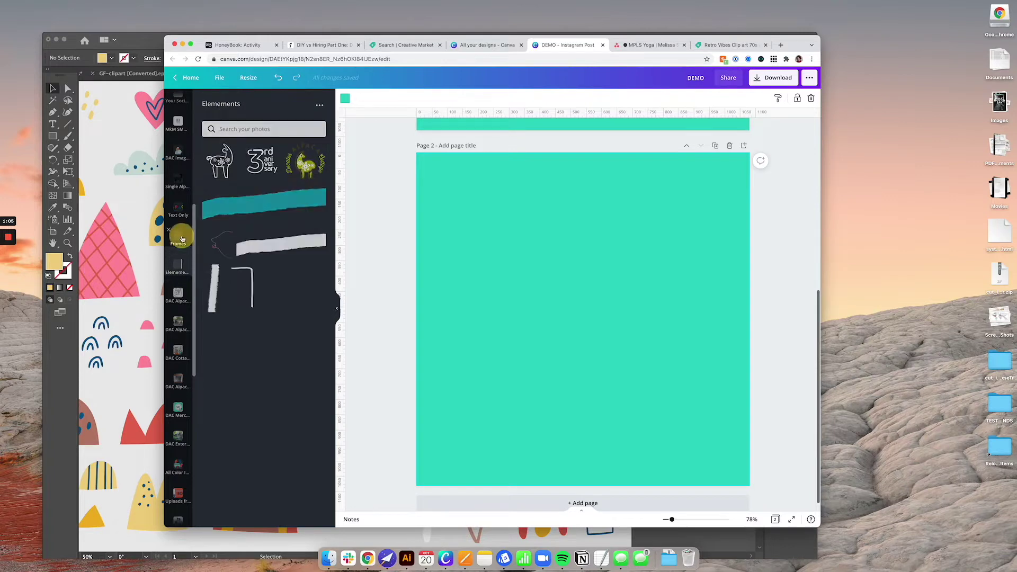
click(180, 239)
scroll(182, 239, up, 8)
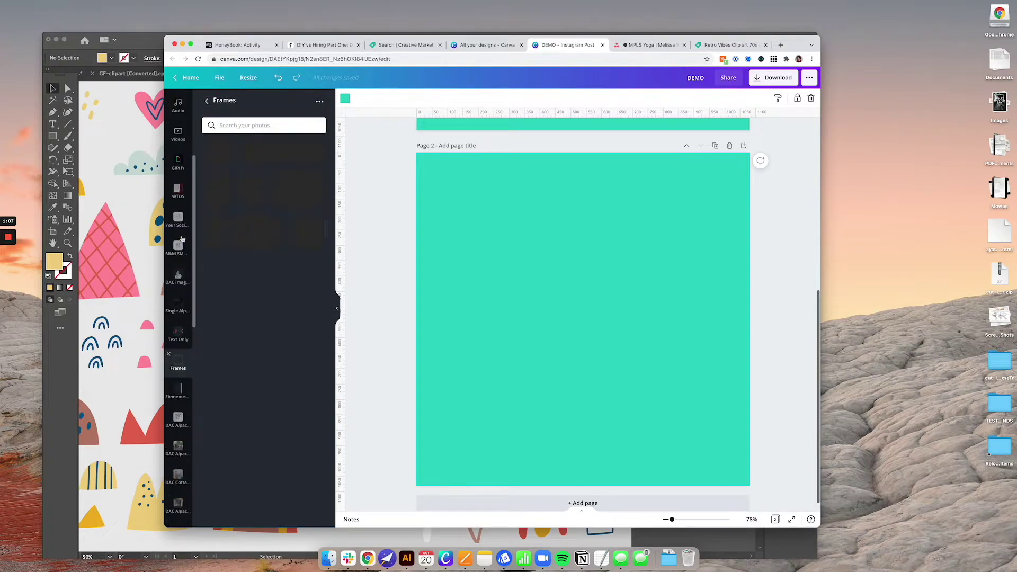
scroll(181, 265, down, 15)
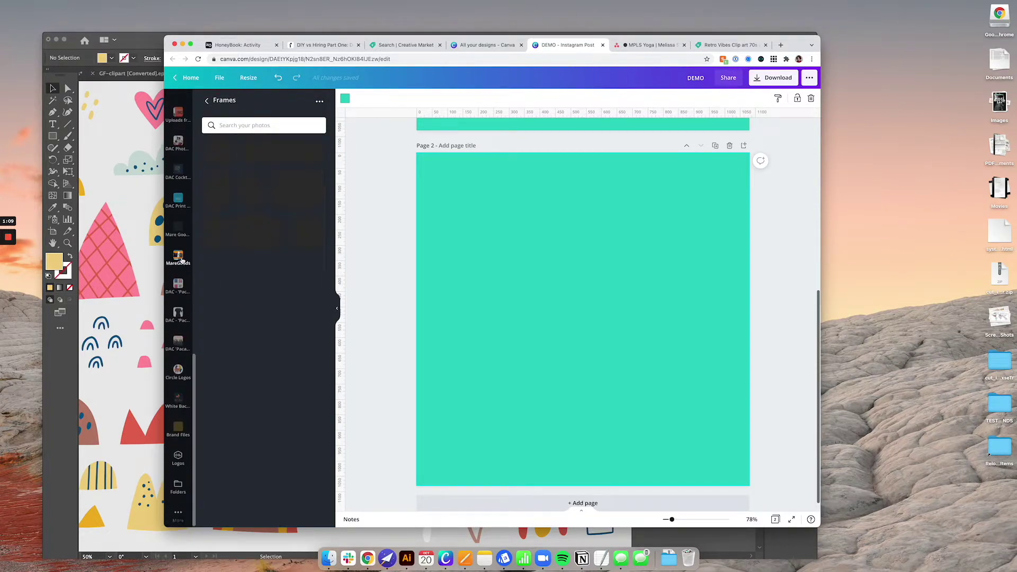
Add the dark label-shaped frame from Brand Files > Frames and move it left and down
click(177, 427)
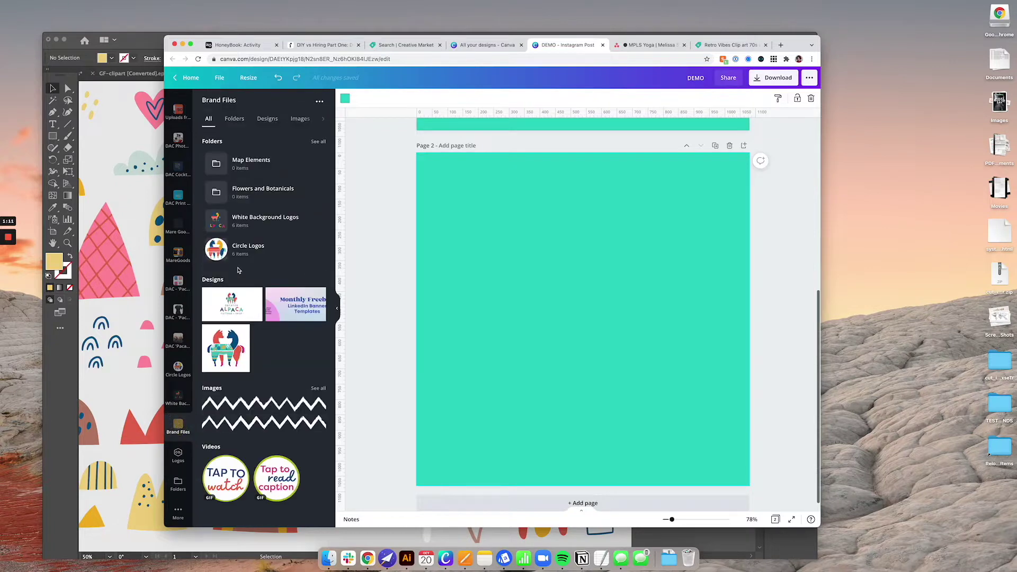
click(266, 119)
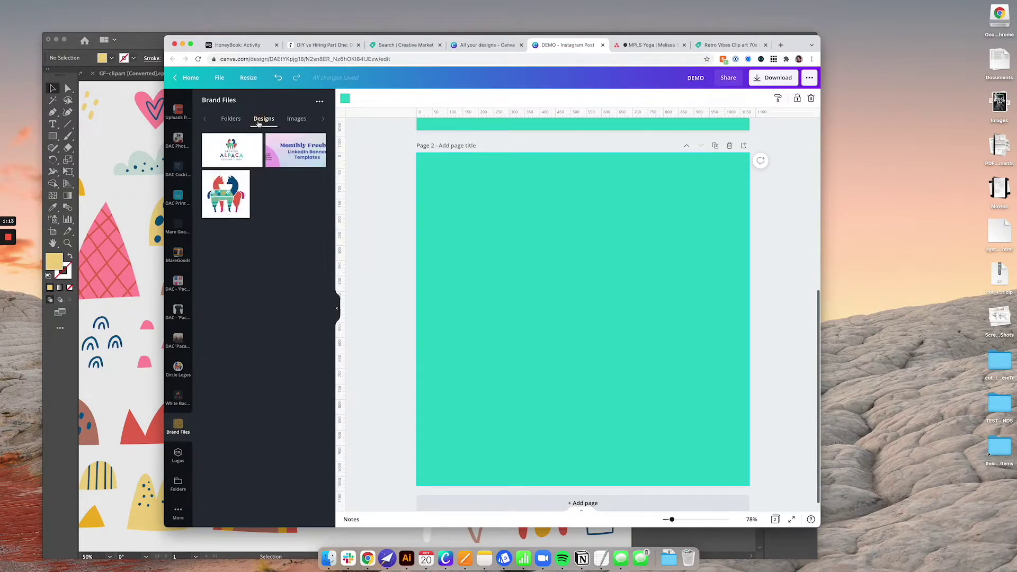
click(234, 118)
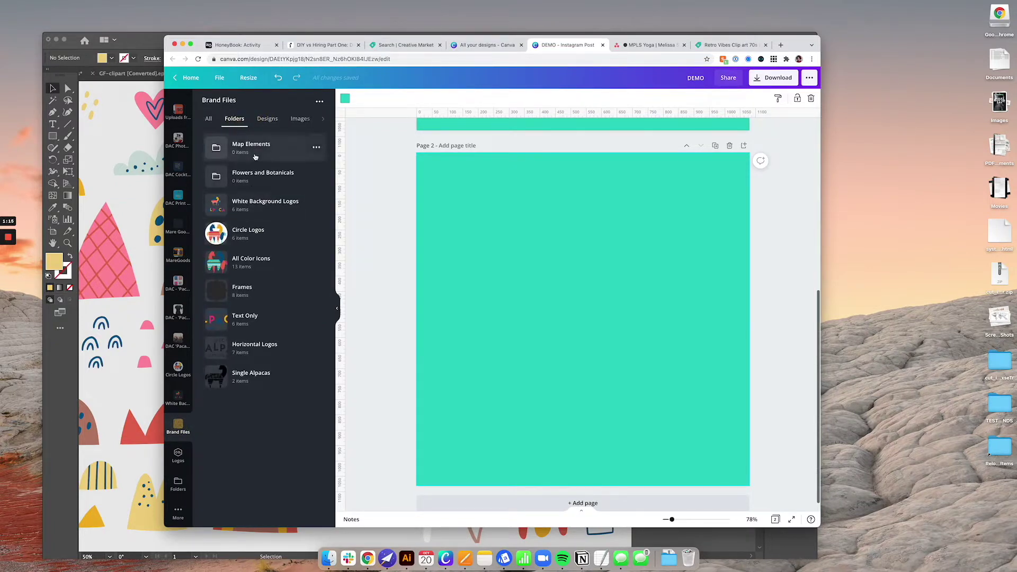
click(257, 286)
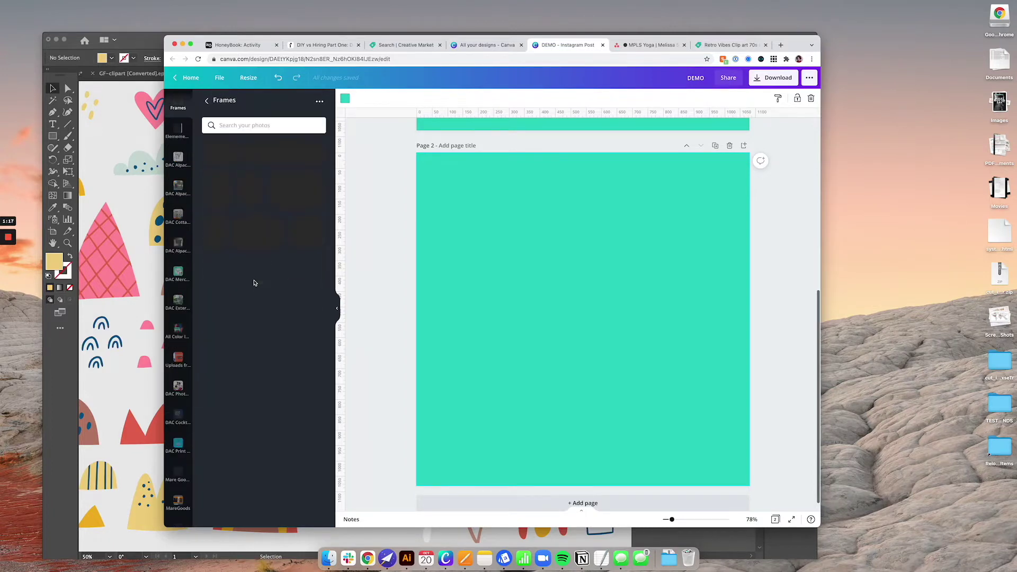
click(248, 223)
drag(556, 315, 482, 336)
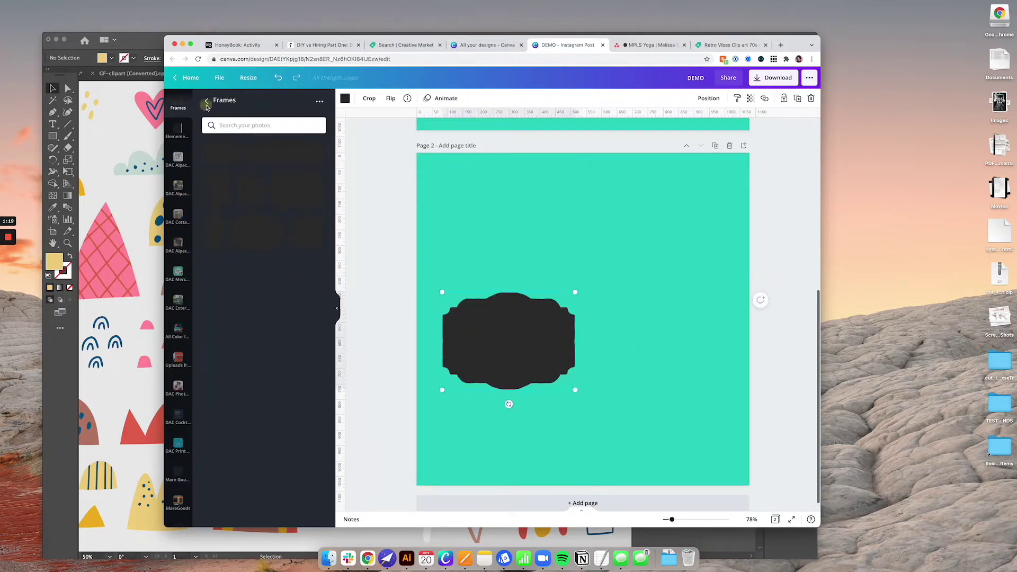
click(207, 102)
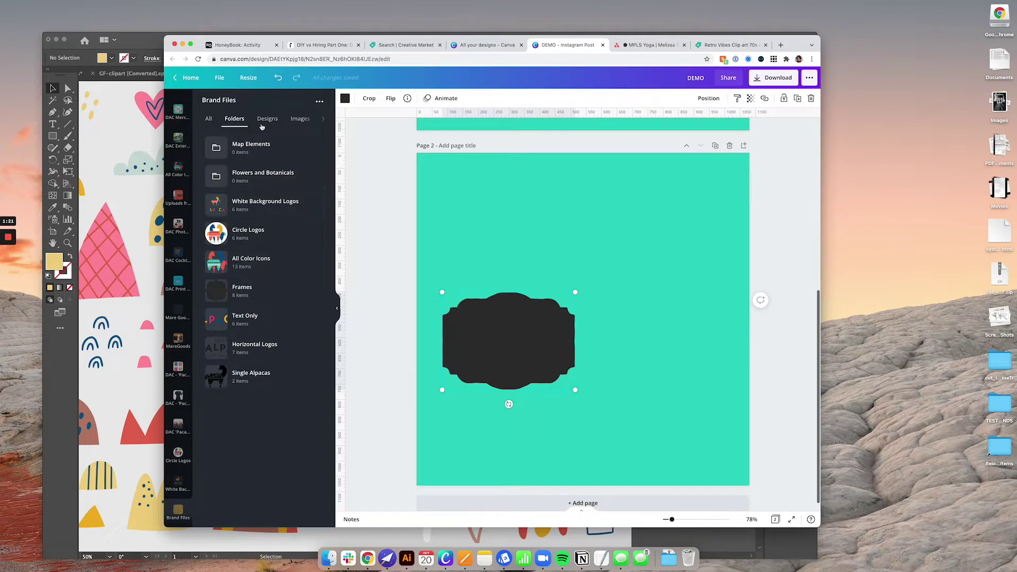
Add the spike border from brand images, move it up-left and colour it magenta
click(295, 120)
click(254, 313)
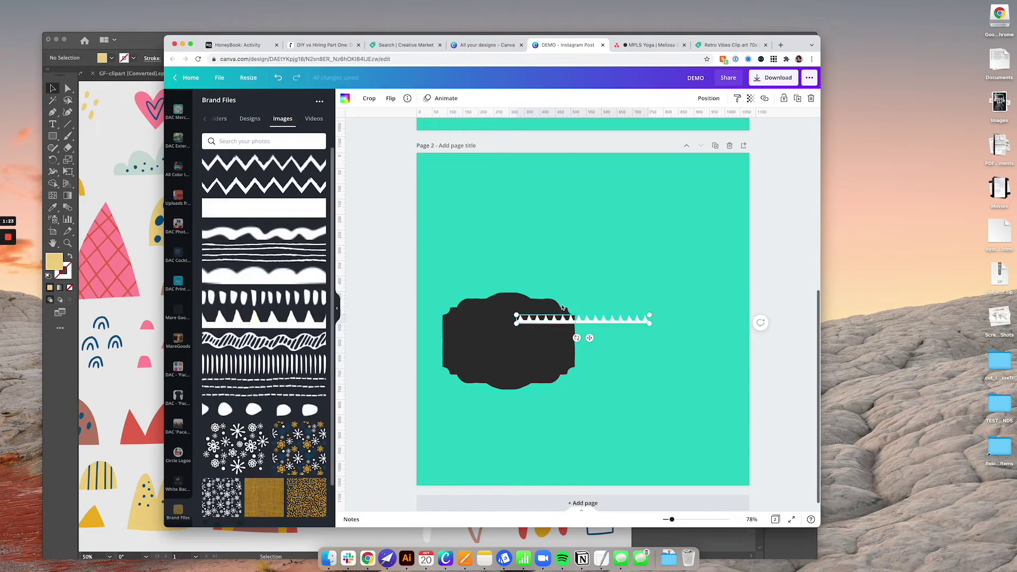
drag(553, 313, 469, 254)
click(345, 98)
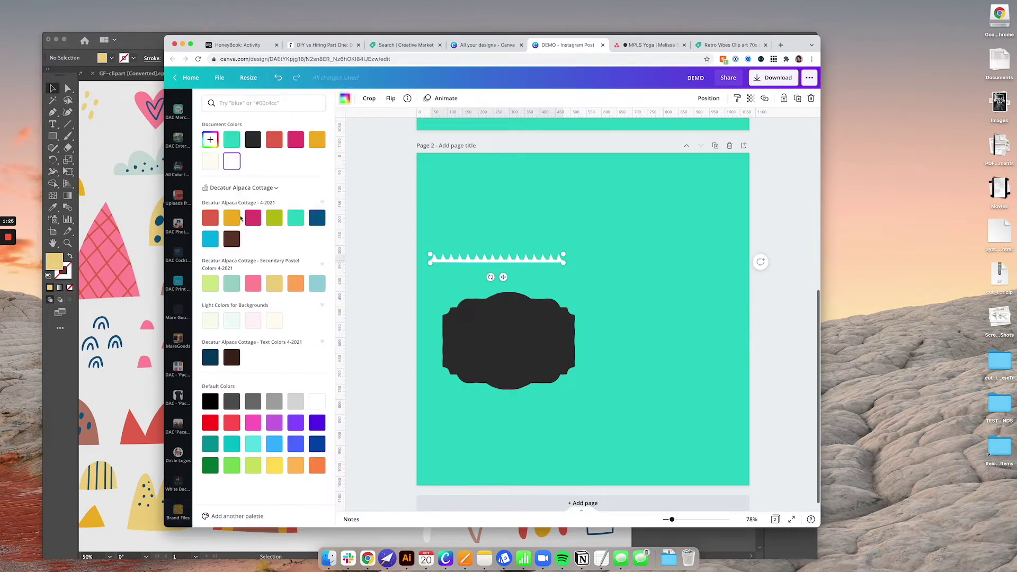
click(253, 218)
Fill the label frame with light pink
click(501, 339)
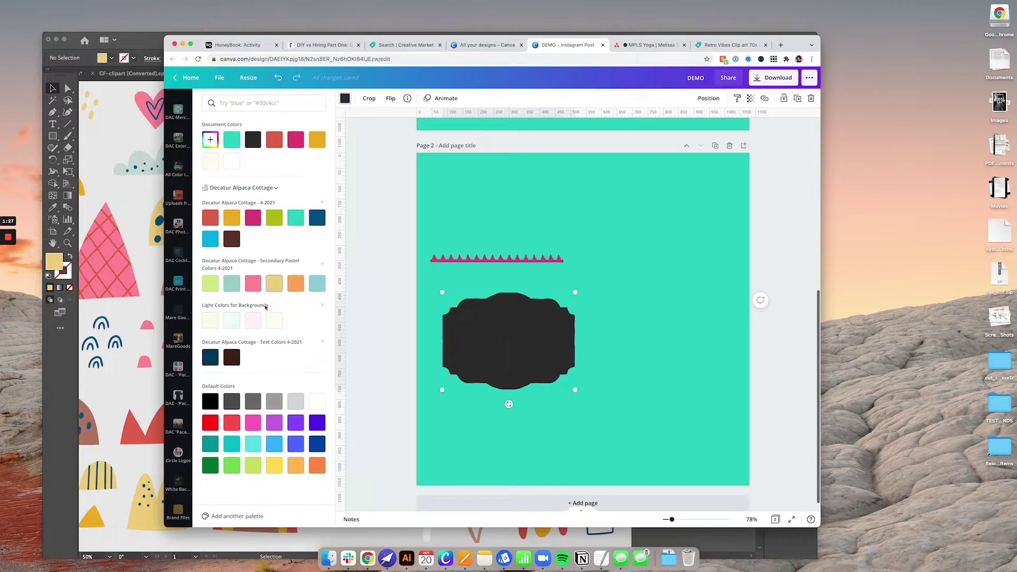
click(253, 320)
click(503, 208)
Add the snowflake pattern, centre it over the zigzag and colour it navy
click(589, 344)
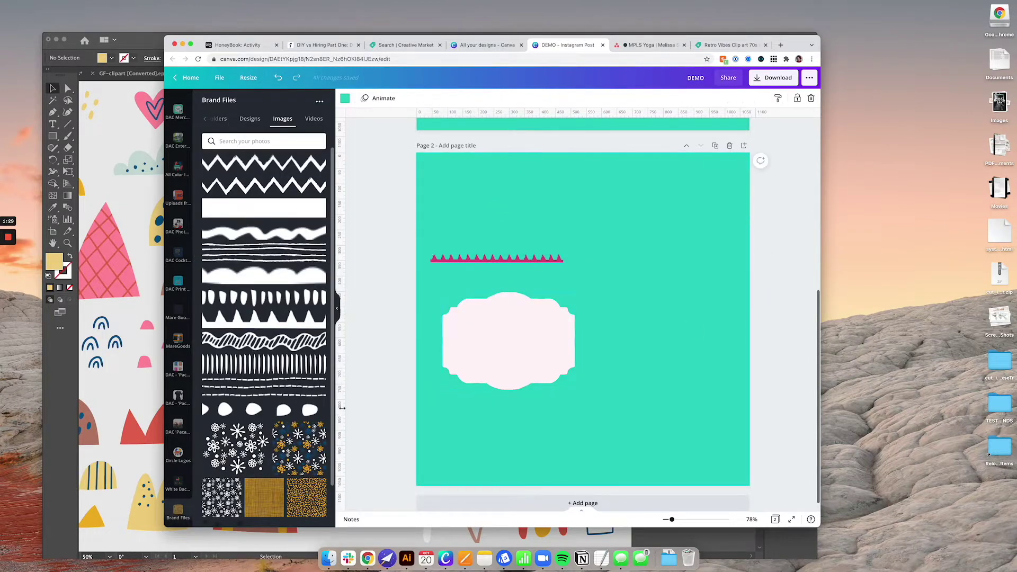
scroll(265, 424, down, 2)
drag(237, 402, 715, 194)
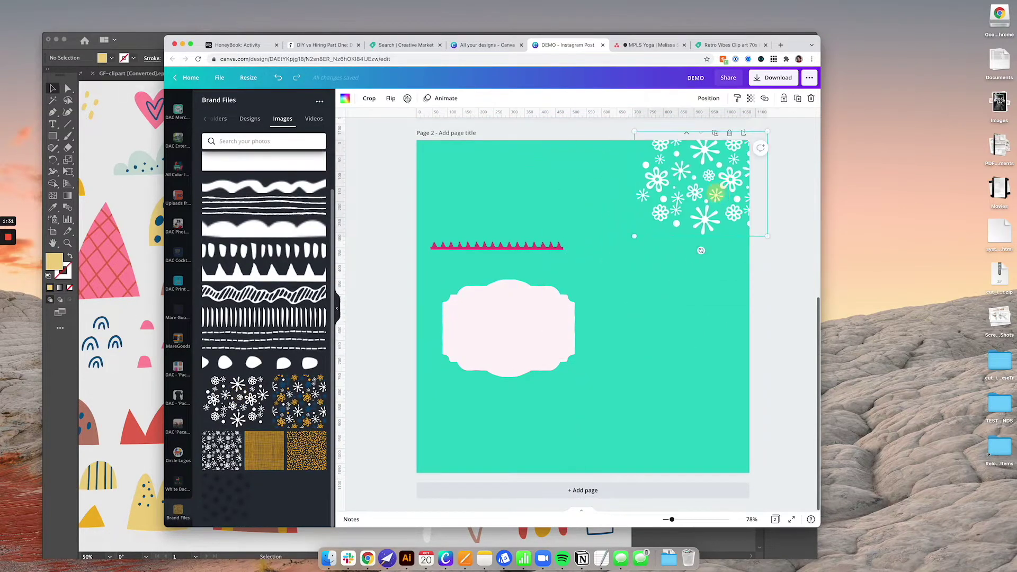
click(345, 98)
click(274, 218)
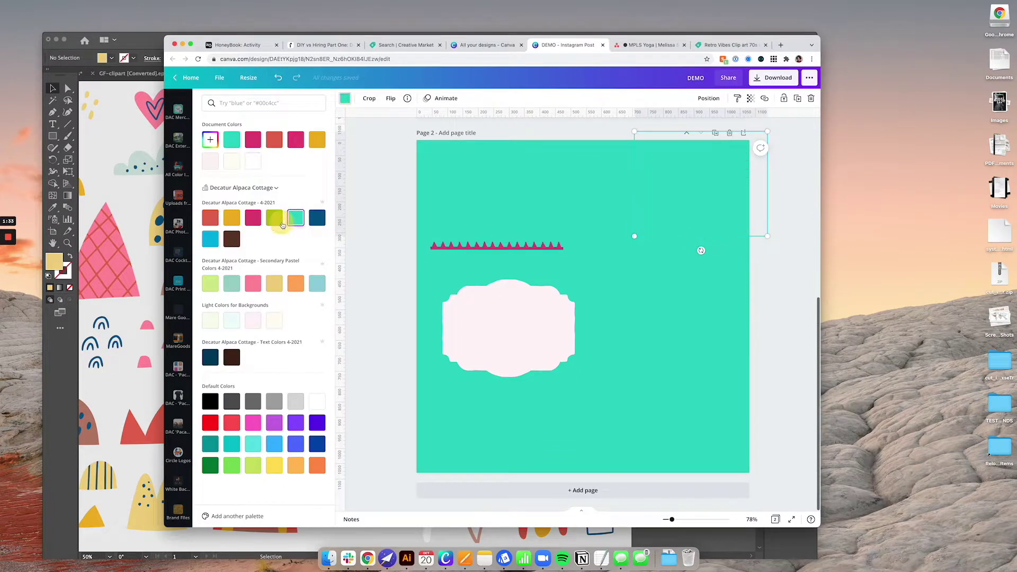
drag(704, 202, 607, 255)
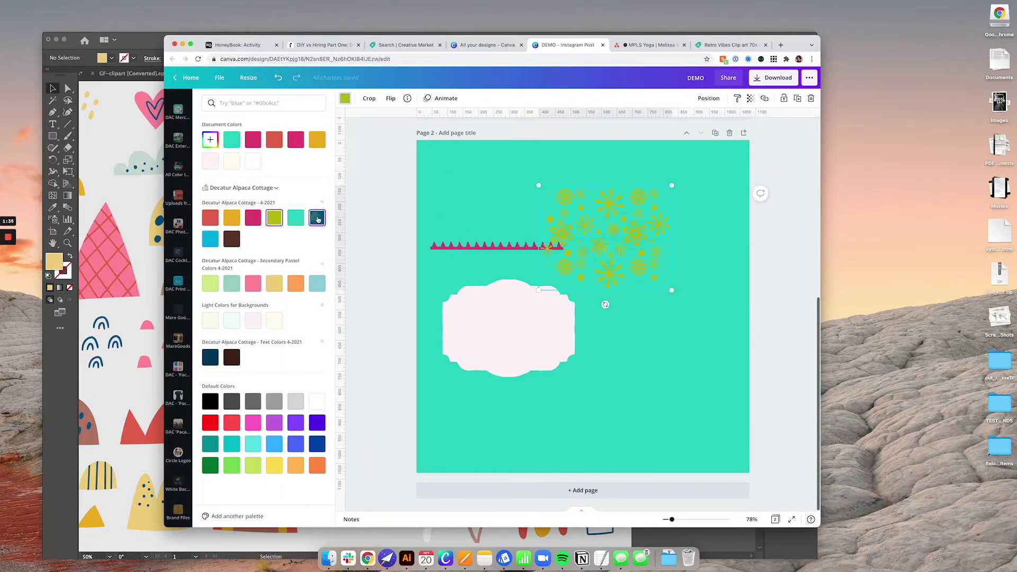
click(318, 220)
click(467, 196)
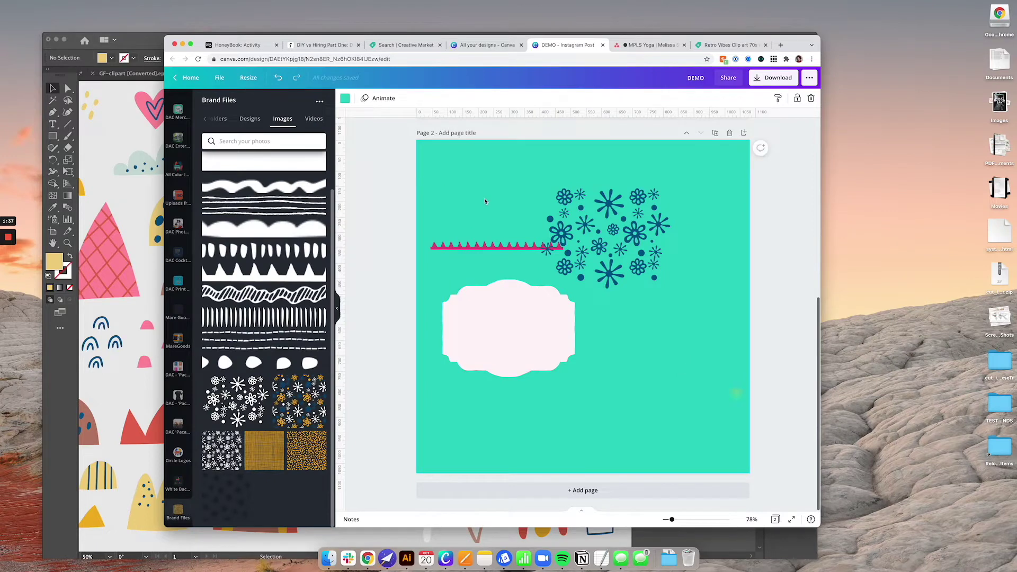
Add large 'SVG' text and place it below the label
key(t)
click(585, 308)
drag(588, 308, 715, 421)
drag(640, 371, 572, 375)
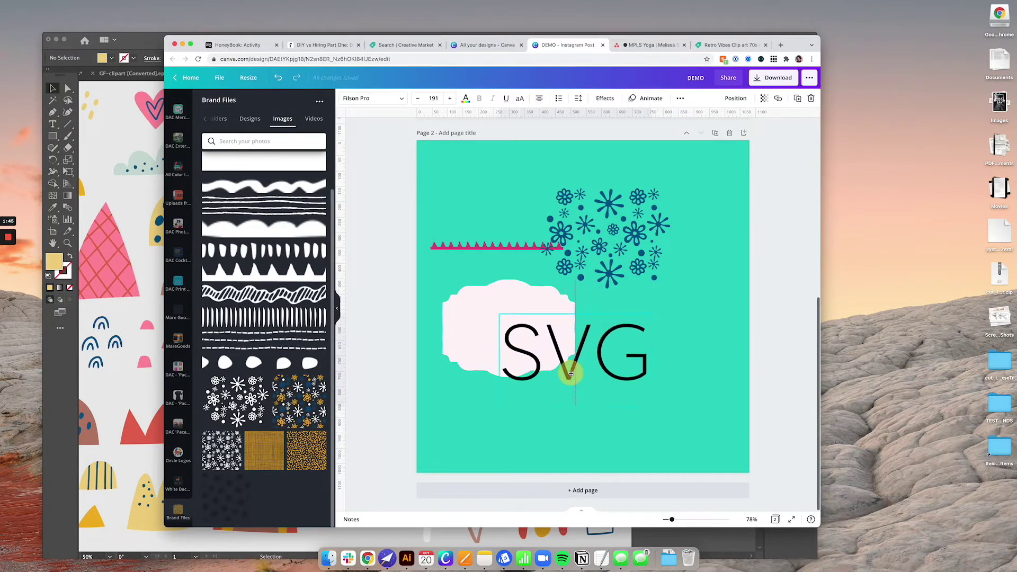
click(499, 212)
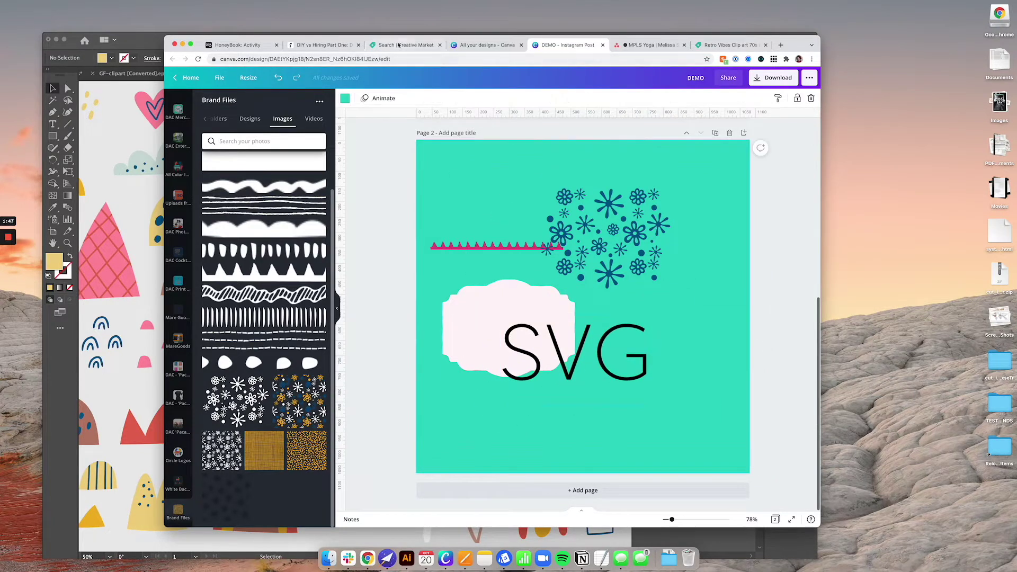
click(397, 44)
Search Creative Market for 'boho map elements' and open the Boho map creator - 270+ elements product
mouse_move(419, 122)
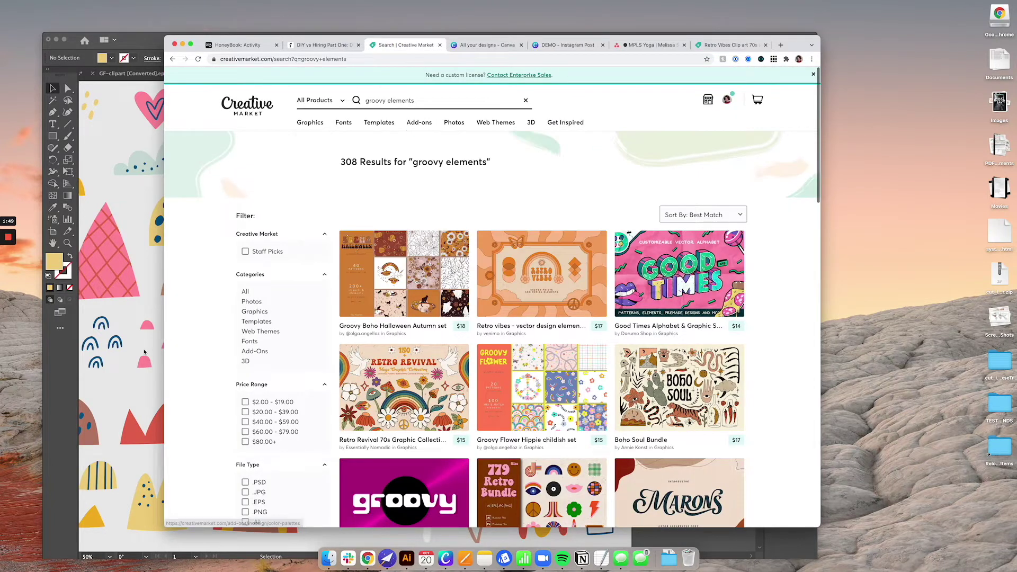
triple_click(391, 101)
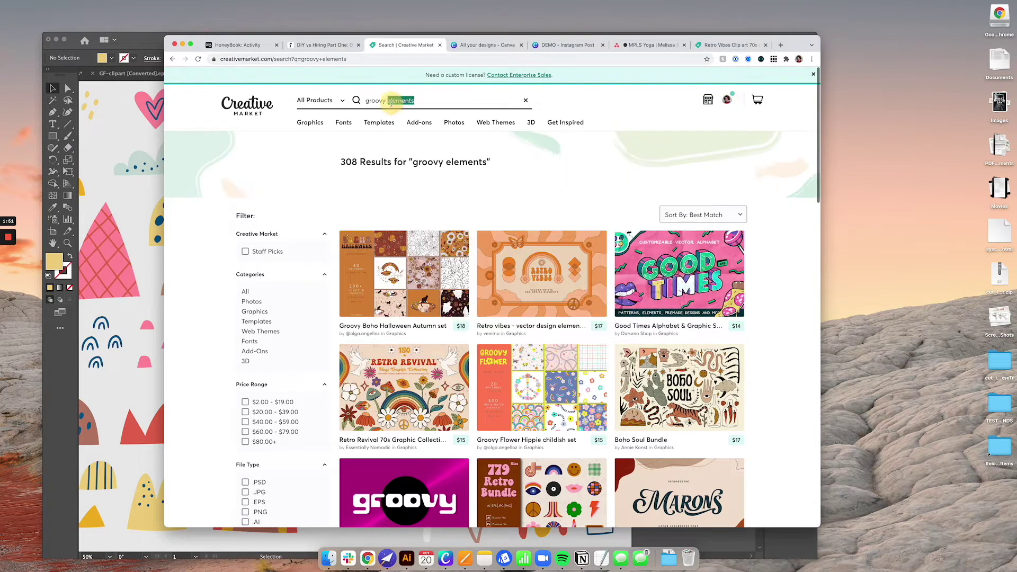
text(boho )
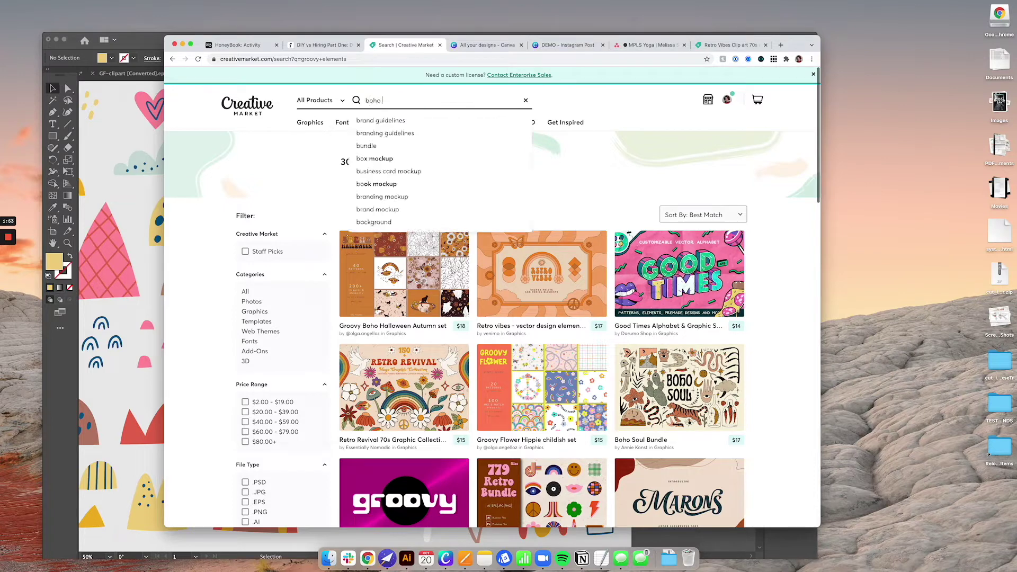
text(map elements)
key(Return)
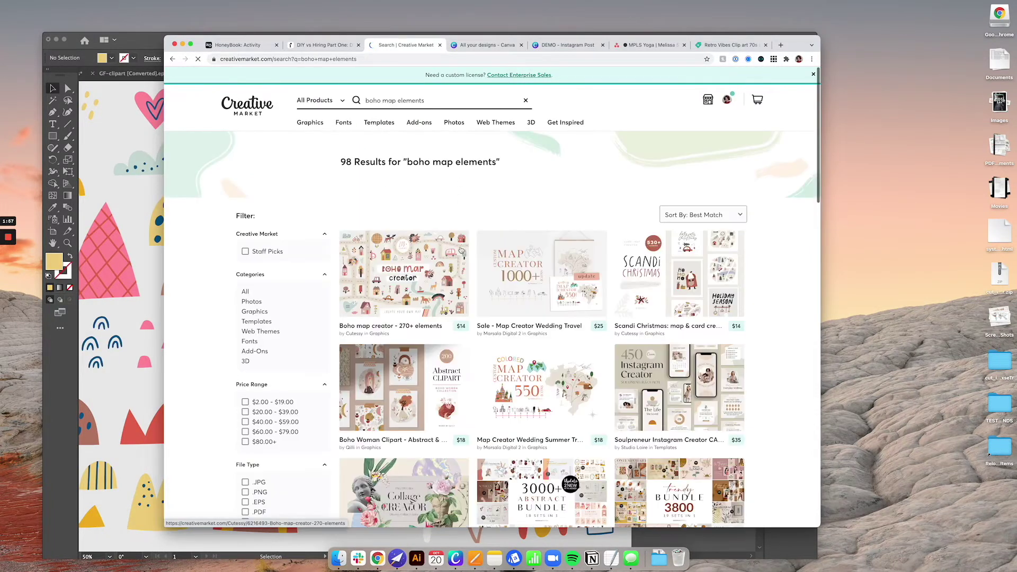
click(393, 254)
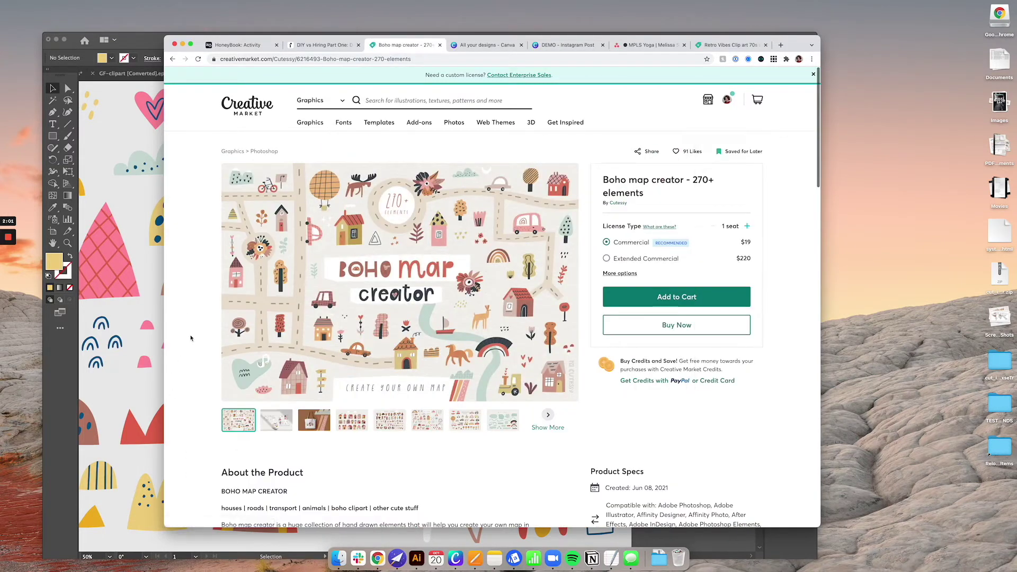
Open the BohoElements SVG folder in Finder and move its window to Desktop 3
key(super+Tab)
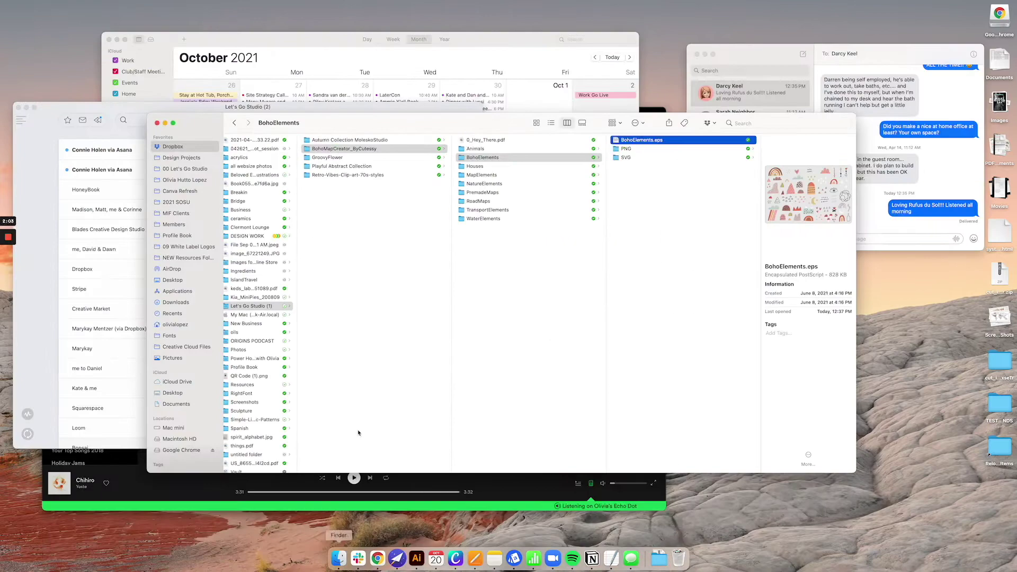
click(626, 158)
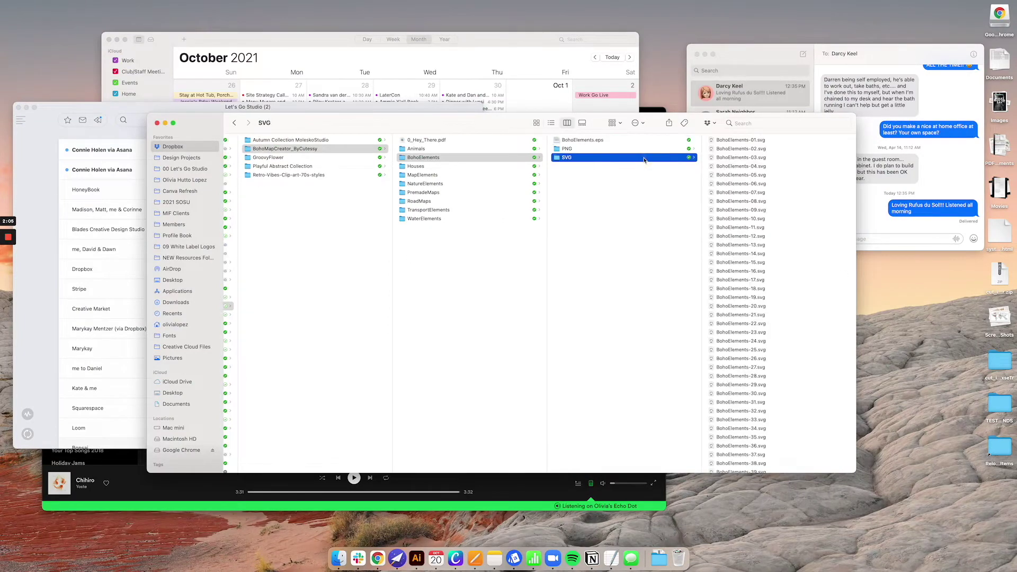
key(ctrl+Up)
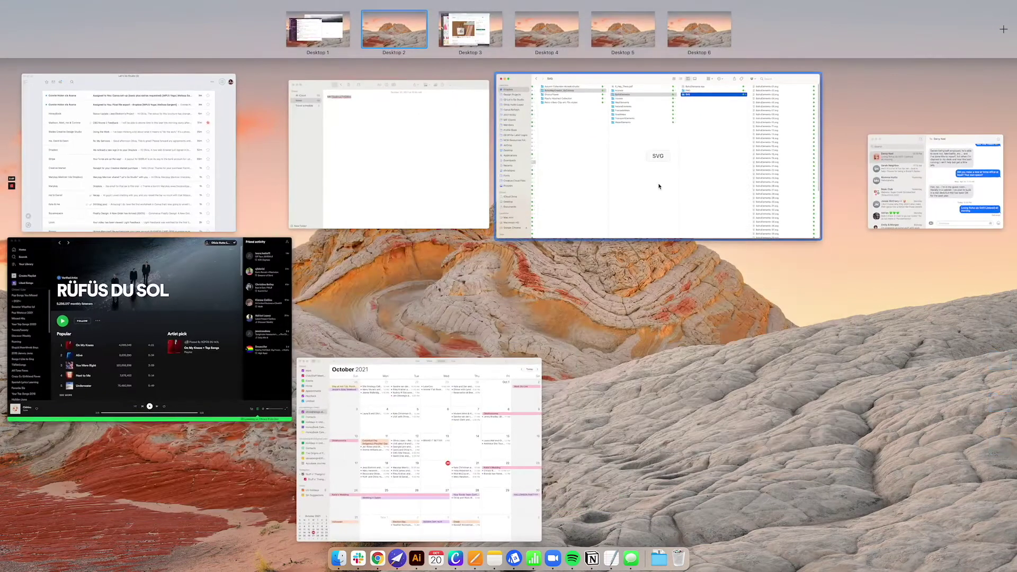
drag(446, 111, 458, 37)
click(459, 37)
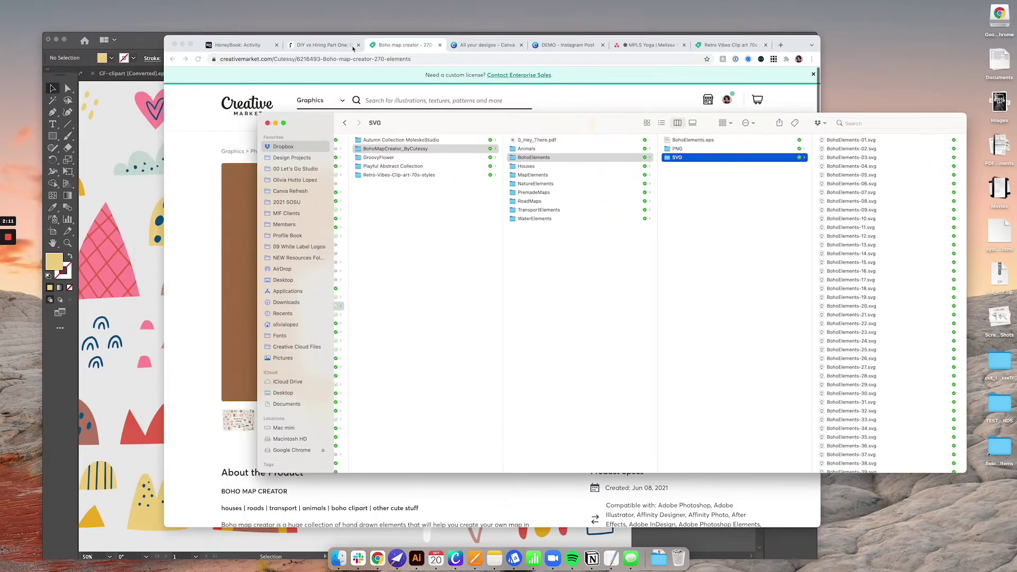
Drag BohoElements-14.svg from Finder into the DEMO Instagram post
click(461, 45)
click(566, 45)
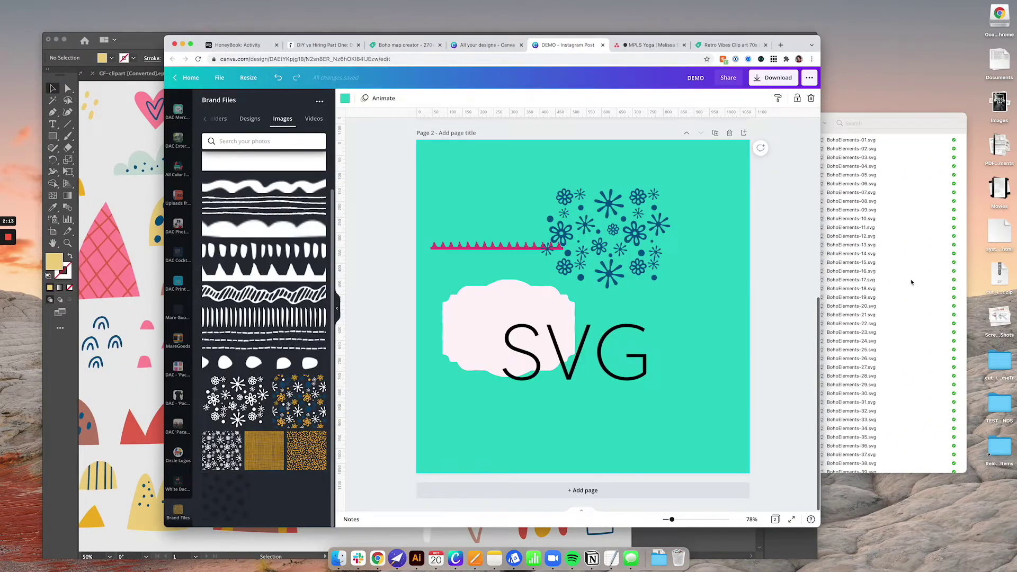
click(846, 271)
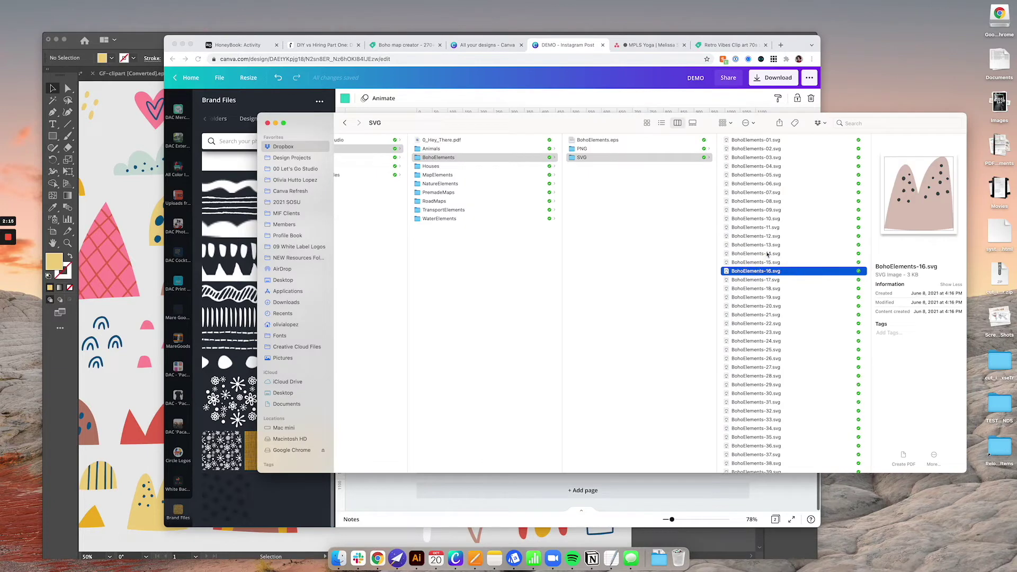
click(768, 254)
drag(756, 256, 530, 487)
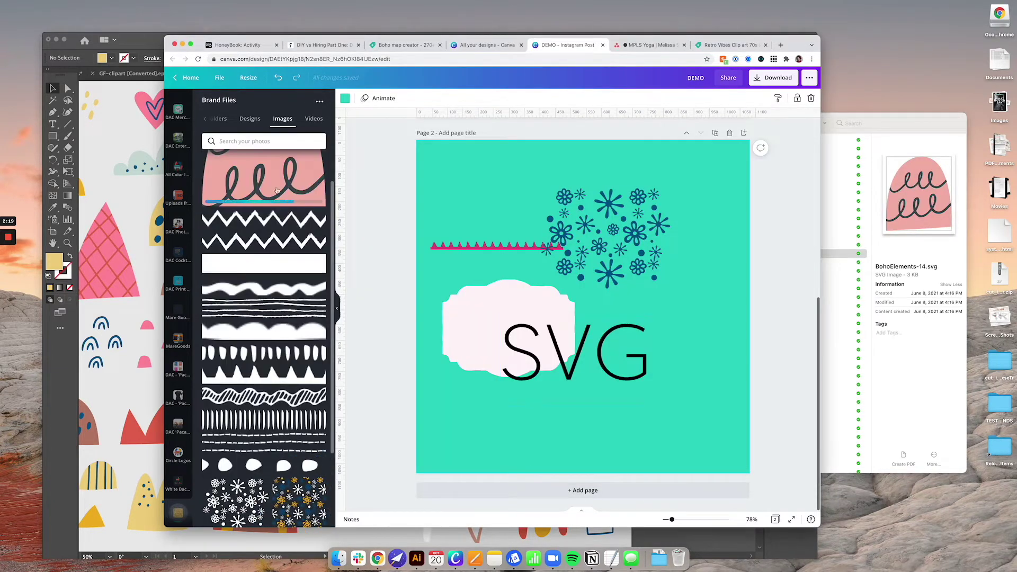
Recolour the arch magenta with navy scribble lines
click(276, 190)
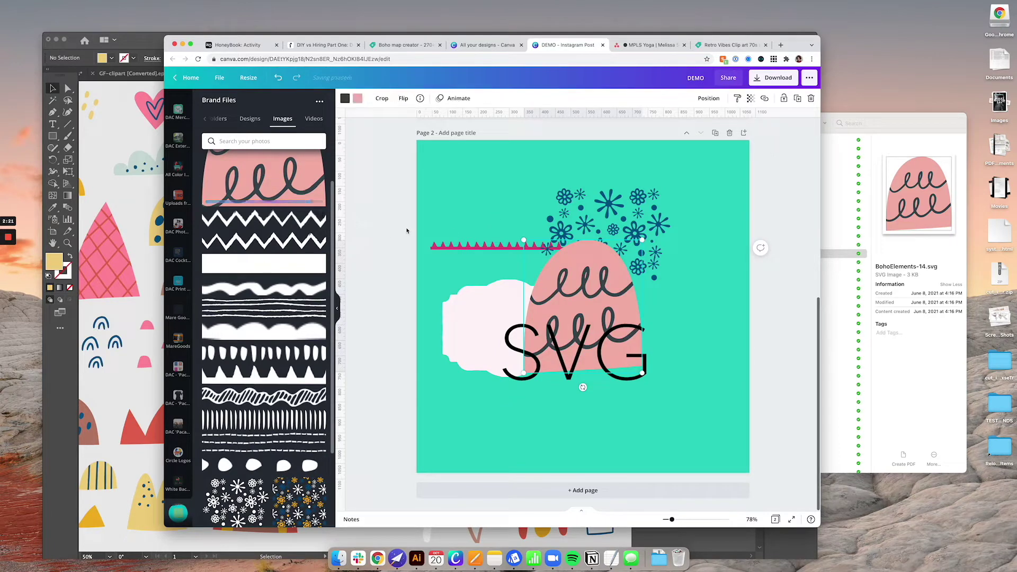
click(358, 98)
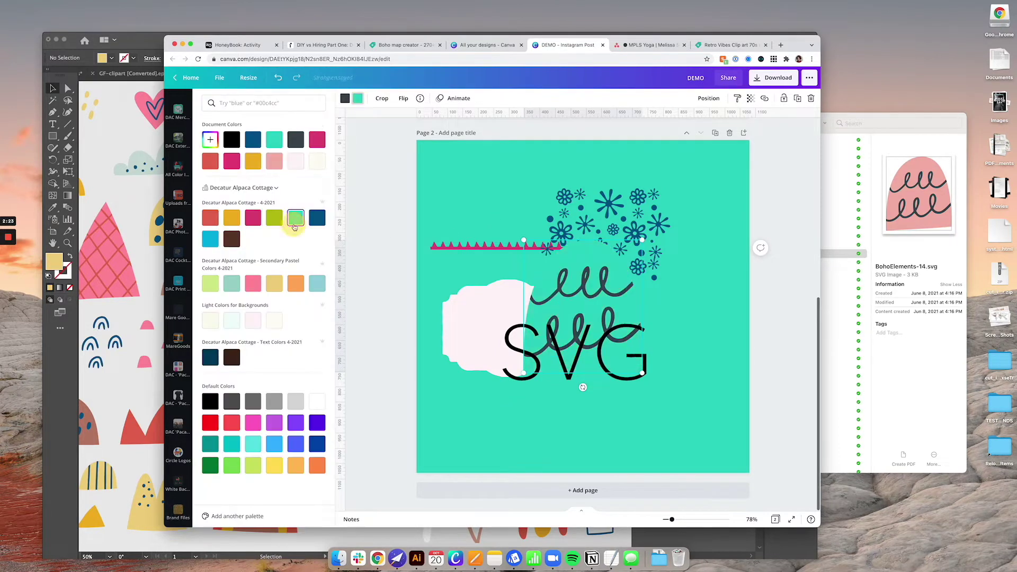
click(253, 218)
click(345, 98)
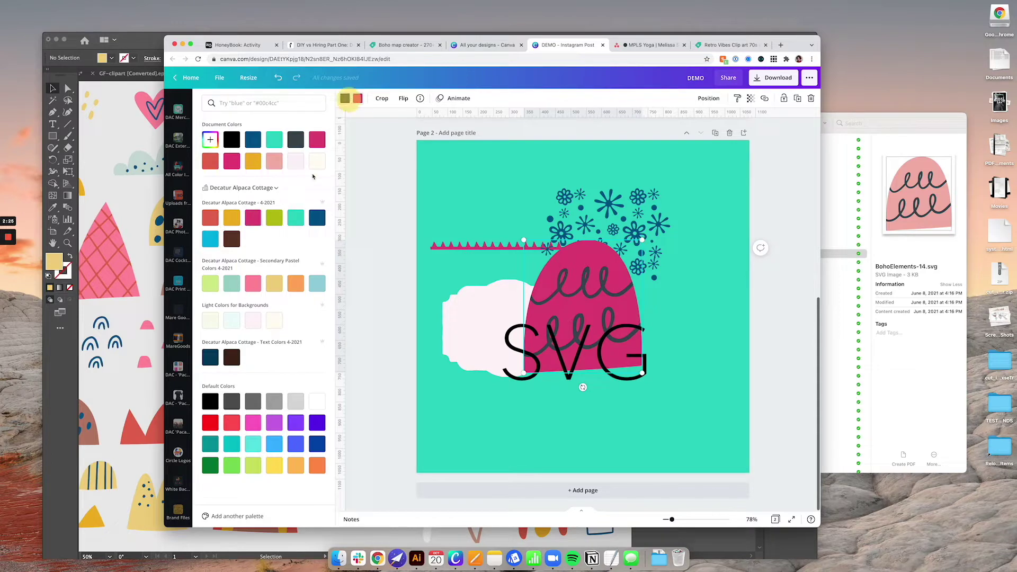
click(317, 218)
Position the arch down-right beside the snowflakes
click(574, 258)
drag(574, 258, 512, 185)
click(450, 183)
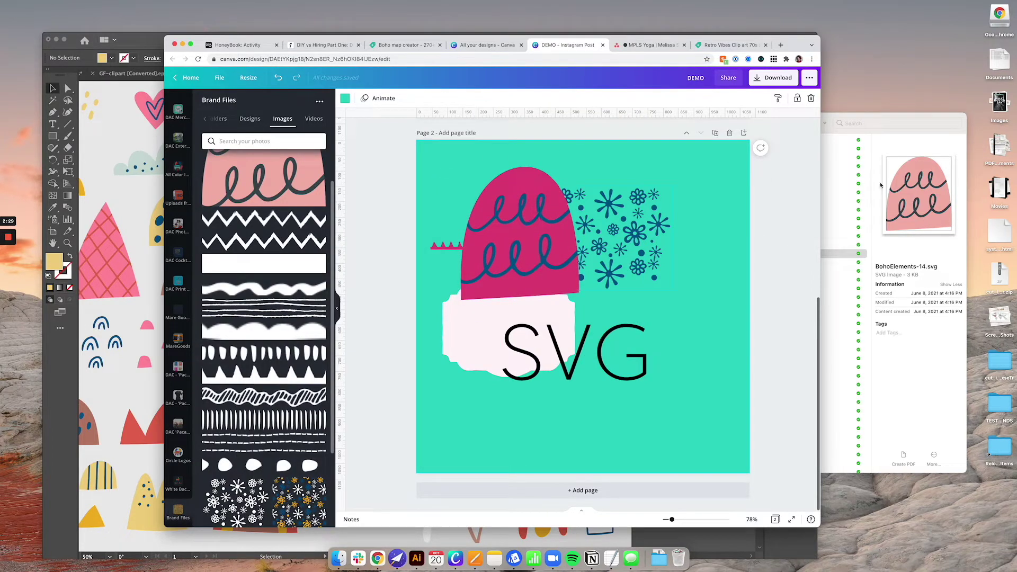
drag(565, 240, 663, 299)
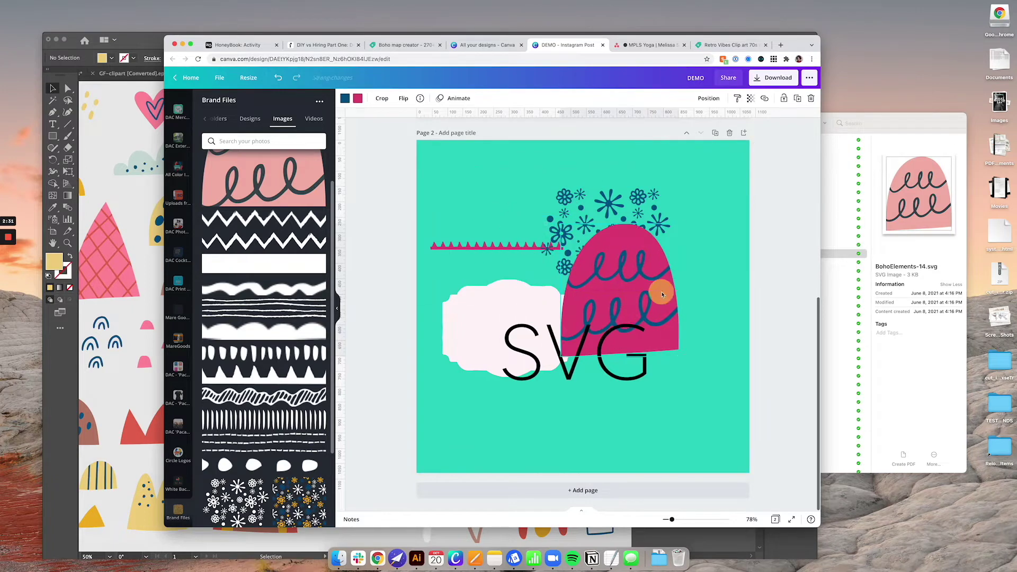
key(super+Tab)
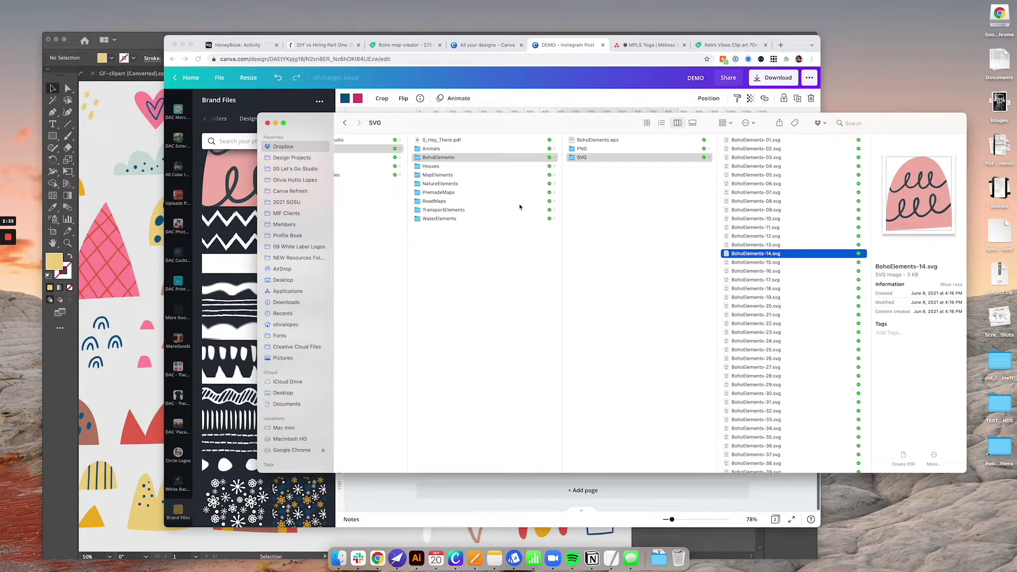
Browse Playful Abstract Collection > Abstract Shapes > Vector, preview shapes.ai, then back out to the collection
key(Left)
key(Left)
key(Left)
click(398, 159)
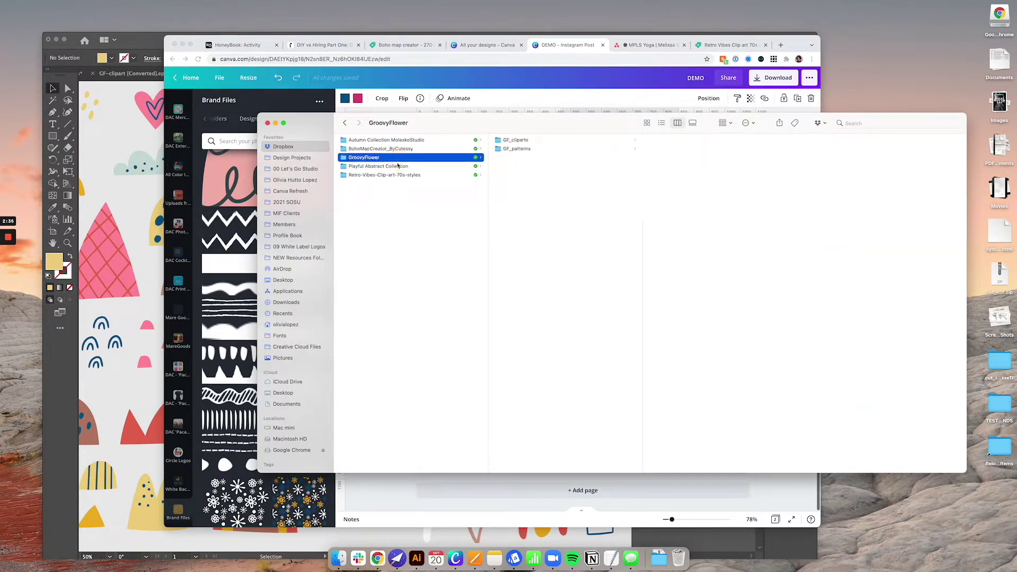
click(386, 140)
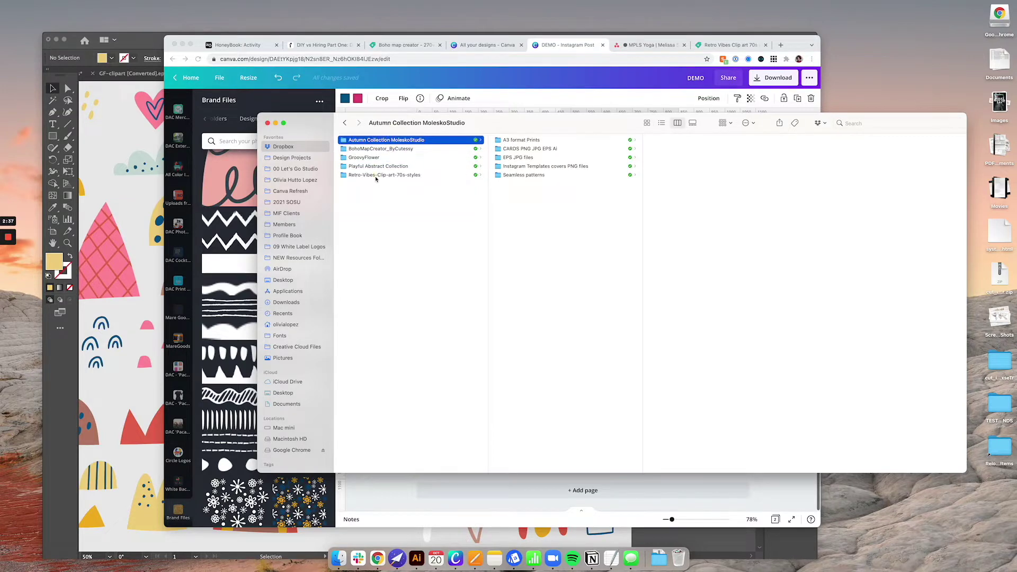
click(376, 176)
click(415, 166)
click(506, 140)
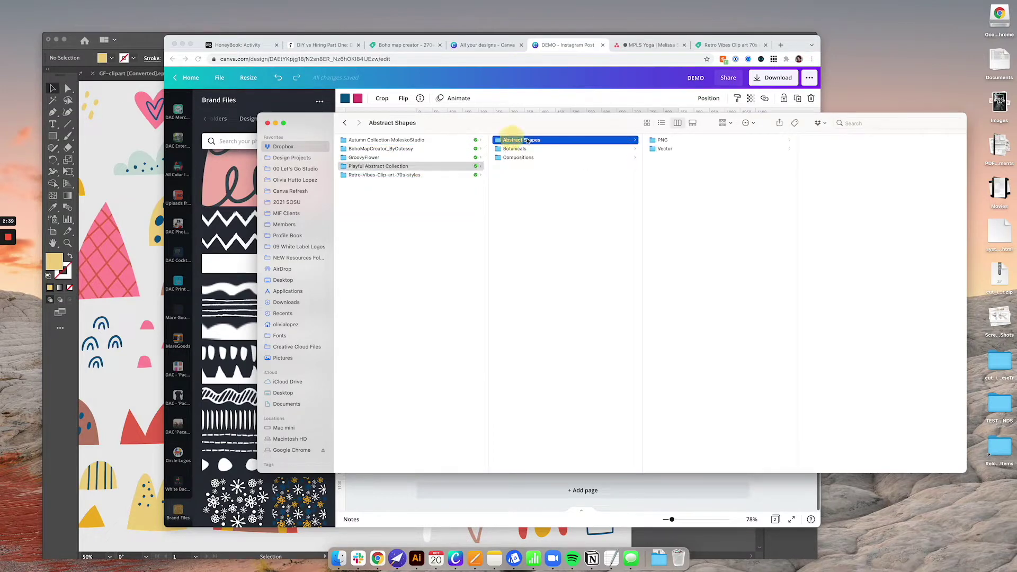
click(674, 149)
click(830, 141)
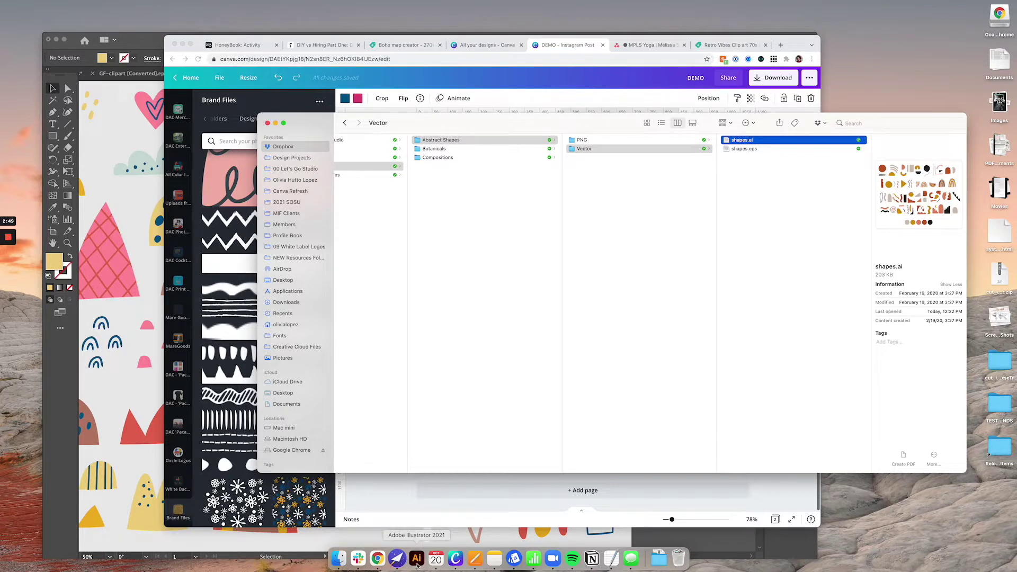
click(529, 345)
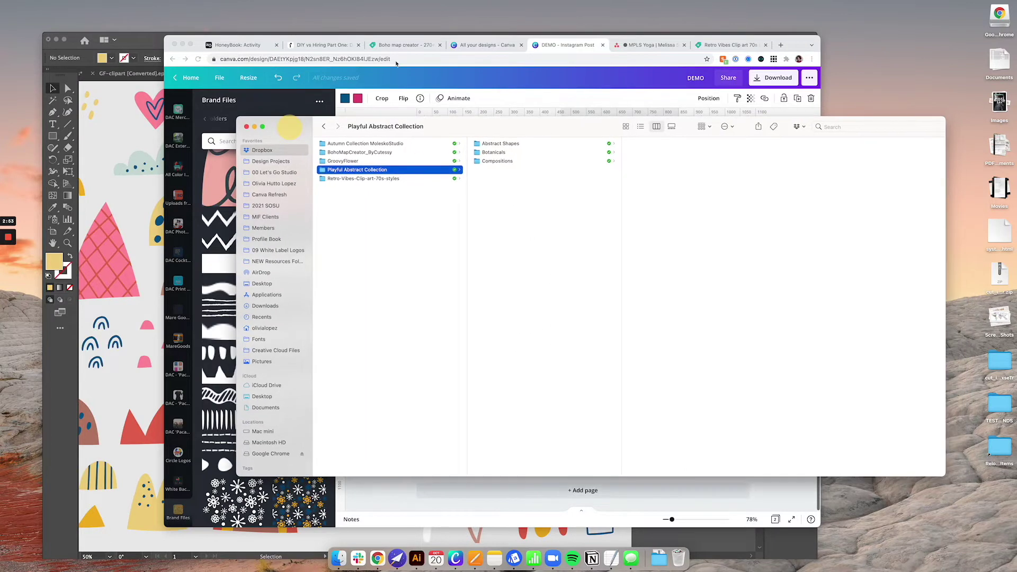
click(405, 44)
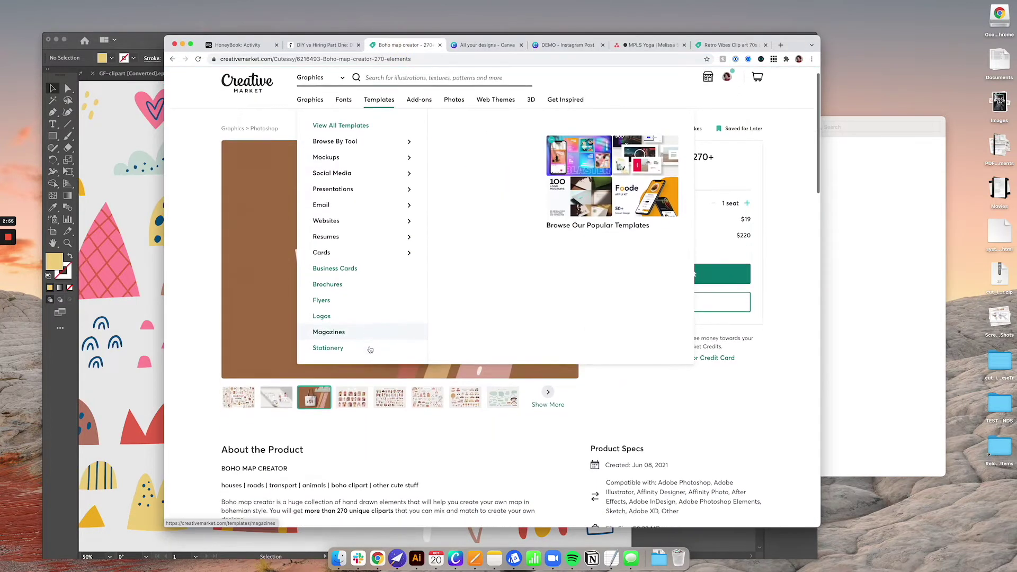
Expand the Boho map creator's full product description
scroll(314, 395, down, 5)
click(259, 429)
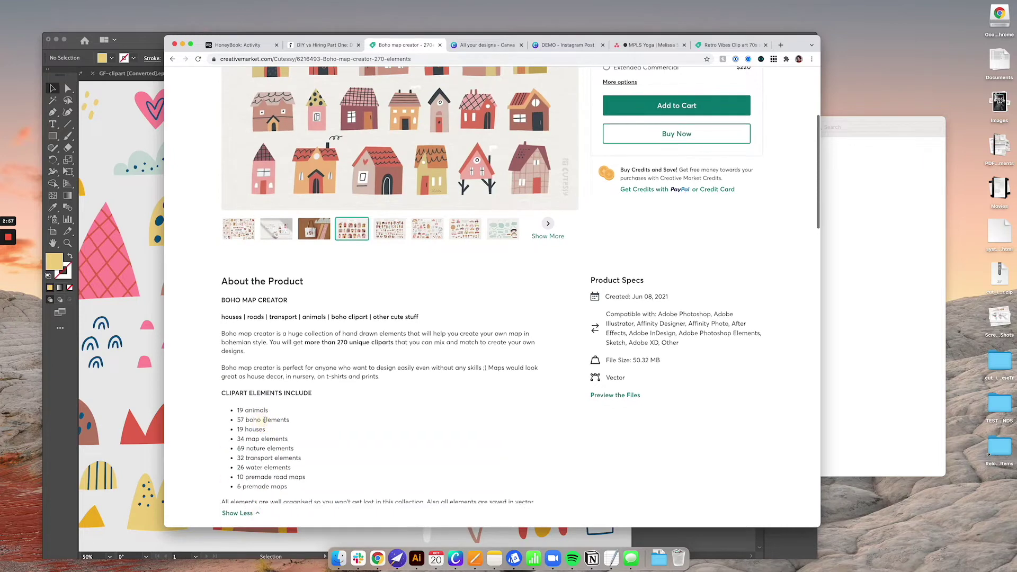
scroll(275, 426, down, 3)
scroll(279, 427, down, 1)
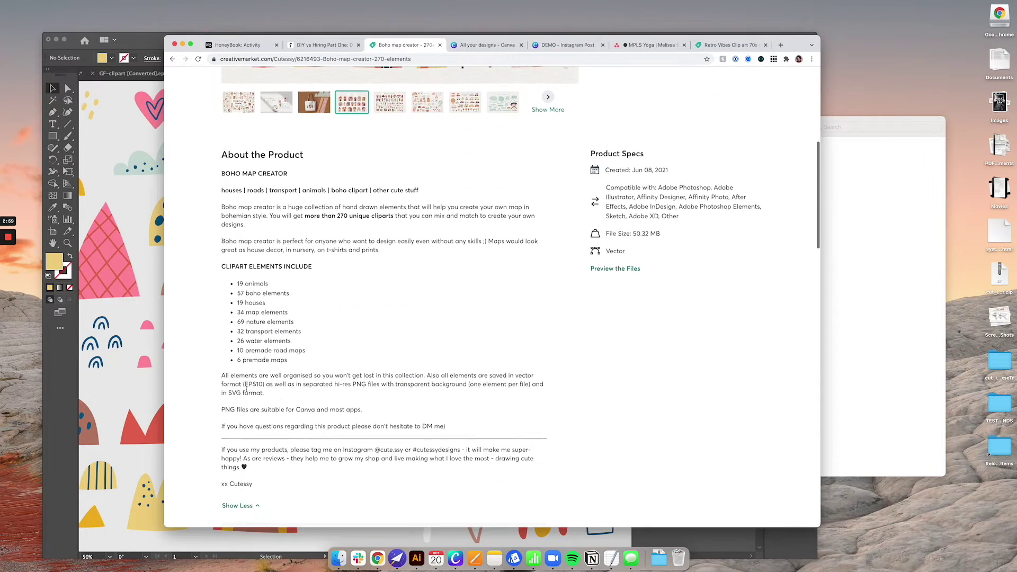
Highlight the EPS10 vector and PNG-for-Canva format notes in the description
mouse_move(246, 385)
mouse_down()
mouse_move(257, 385)
mouse_move(241, 393)
mouse_up()
drag(246, 384, 255, 384)
click(309, 374)
drag(225, 411, 233, 411)
drag(222, 410, 305, 411)
scroll(371, 318, up, 5)
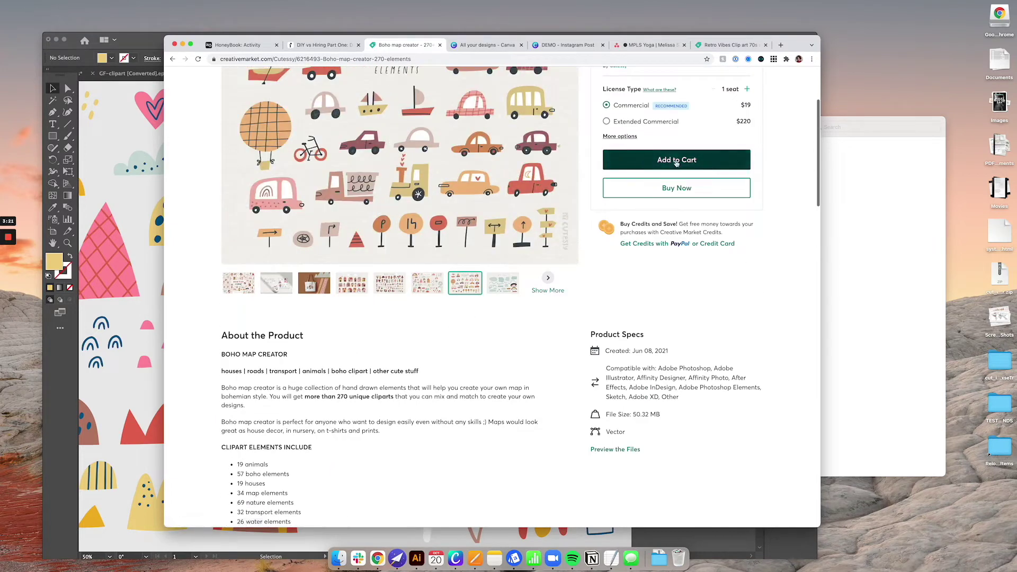
scroll(371, 292, down, 5)
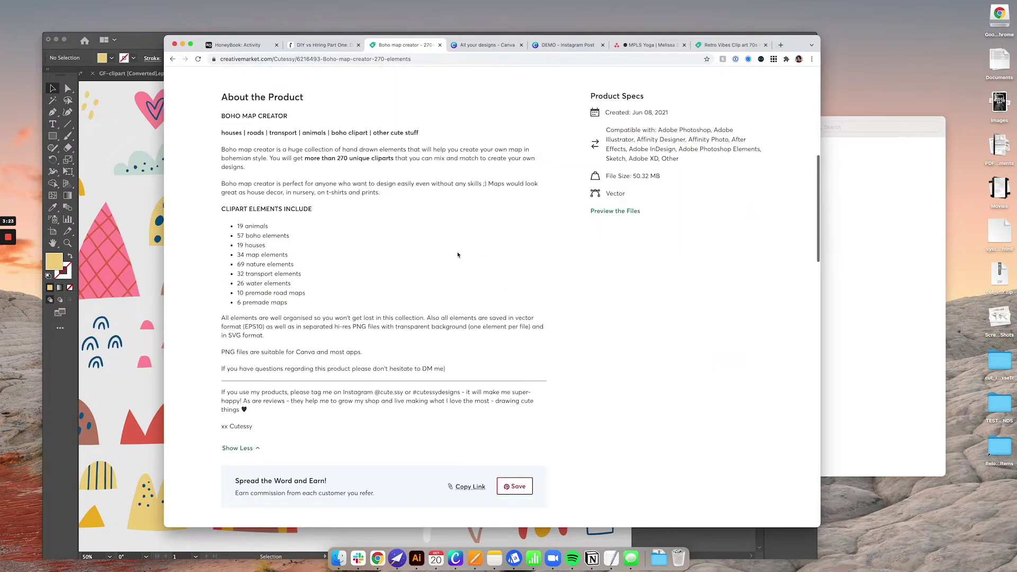
scroll(447, 254, up, 10)
click(338, 558)
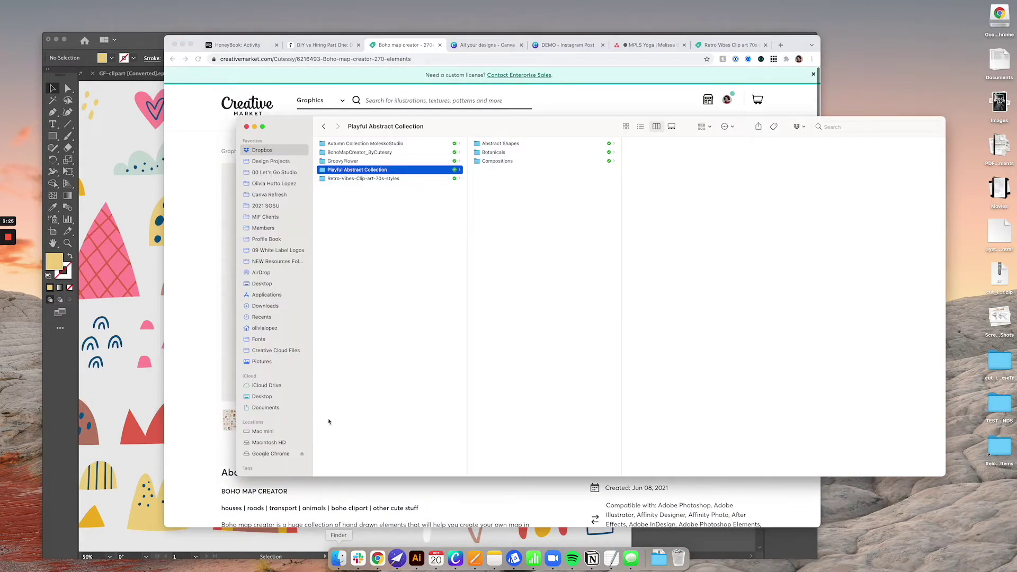
In Finder, browse to GroovyFlower > GF_cliparts and preview GF-clipart.eps
click(528, 148)
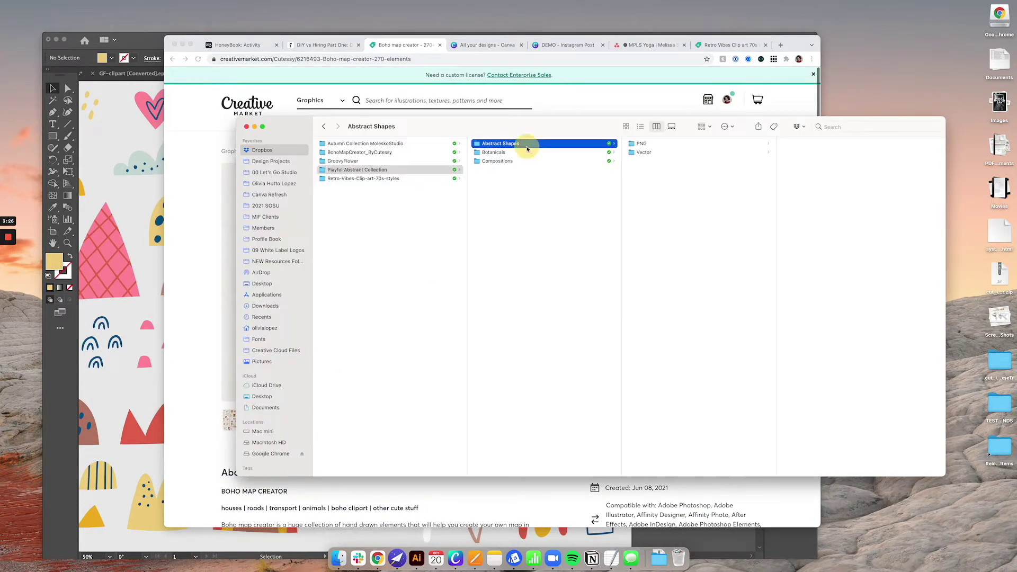
click(355, 161)
click(500, 145)
click(654, 145)
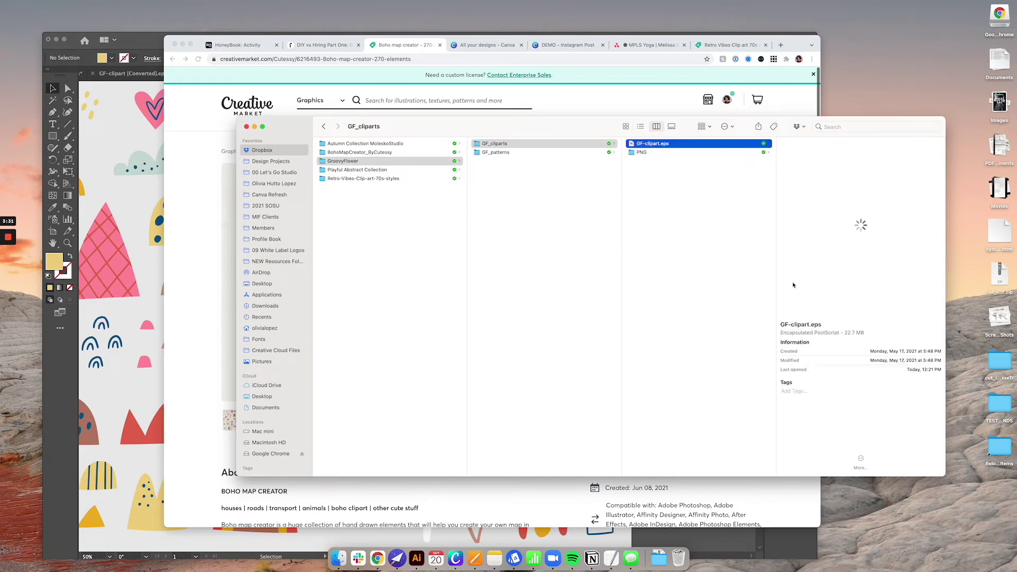
Go back to Playful Abstract Collection > Abstract Shapes, then bring Illustrator forward
click(358, 170)
click(517, 145)
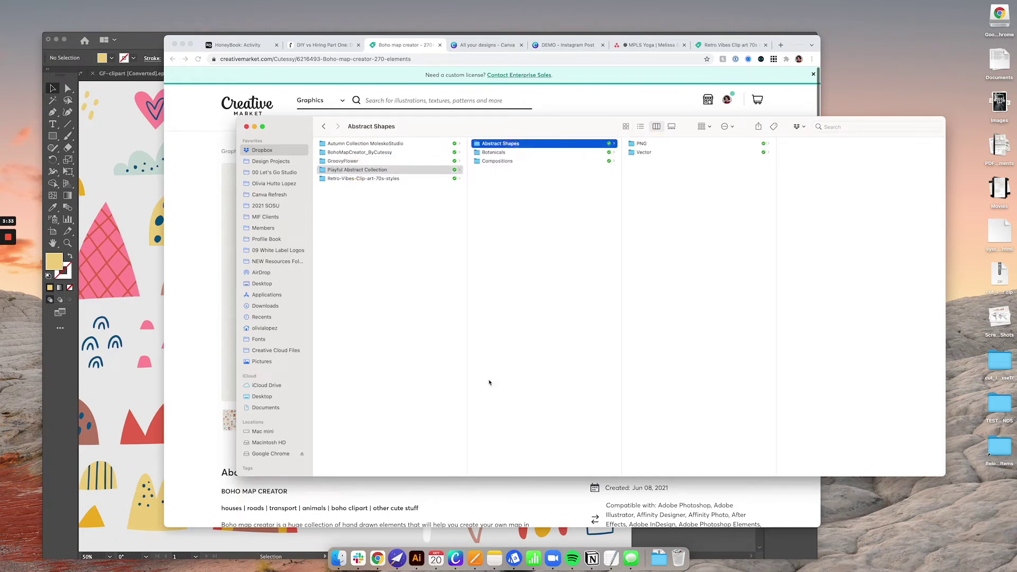
click(418, 559)
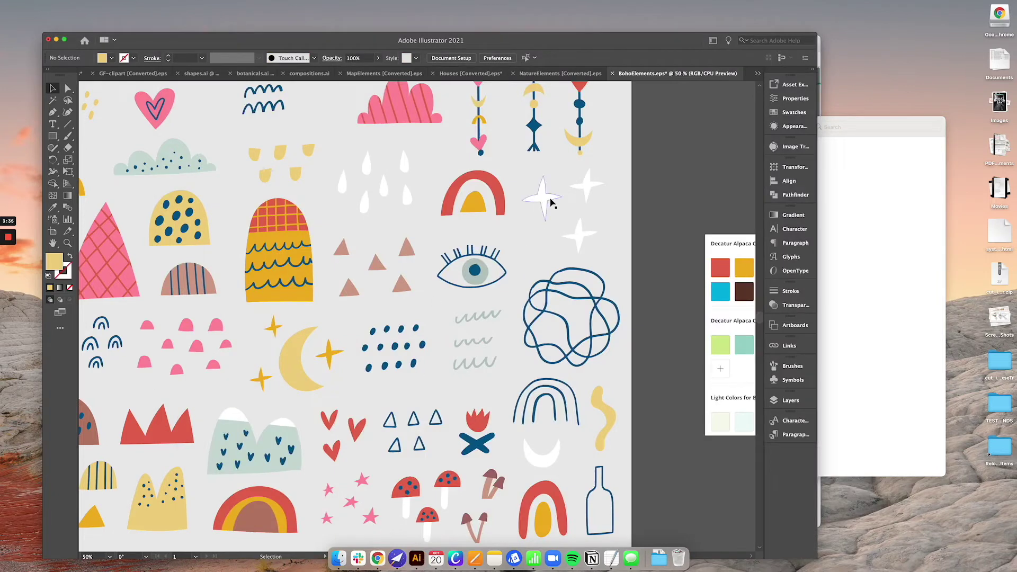
Switch to the NatureElements document, zoomed in with the artboard shifted left
click(529, 74)
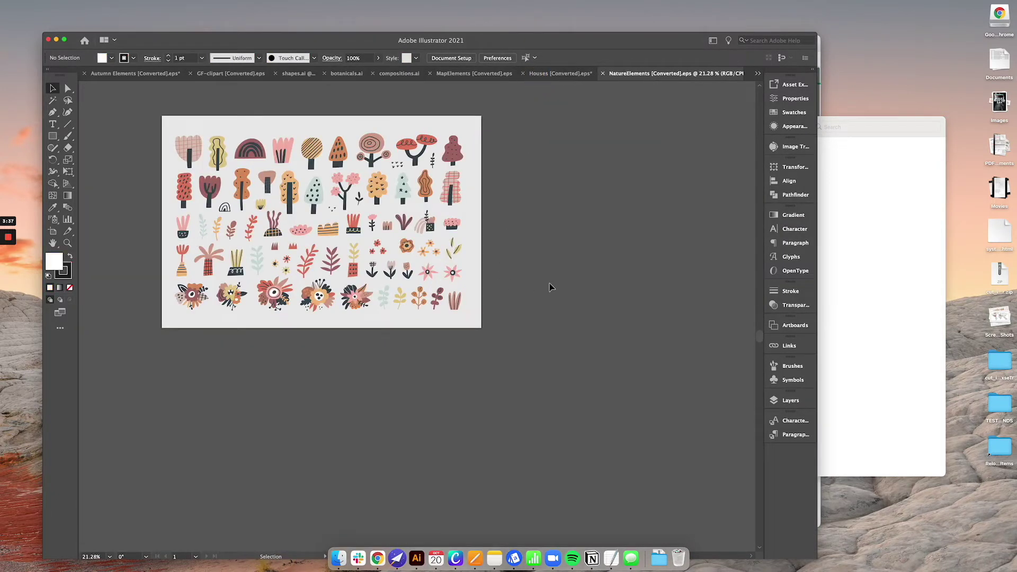
drag(488, 248, 528, 317)
key(super+equal)
key(super+equal)
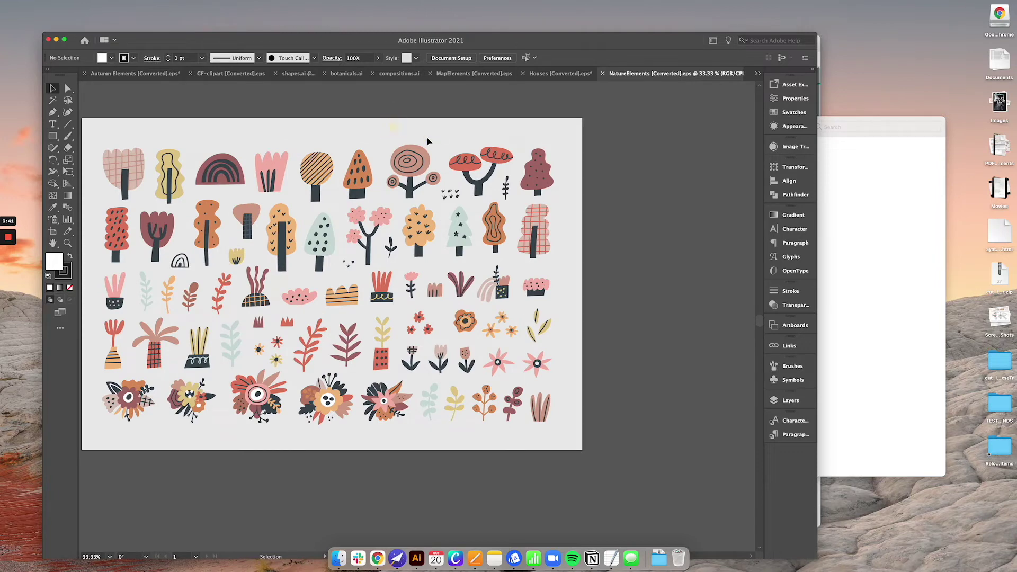
drag(637, 231, 529, 240)
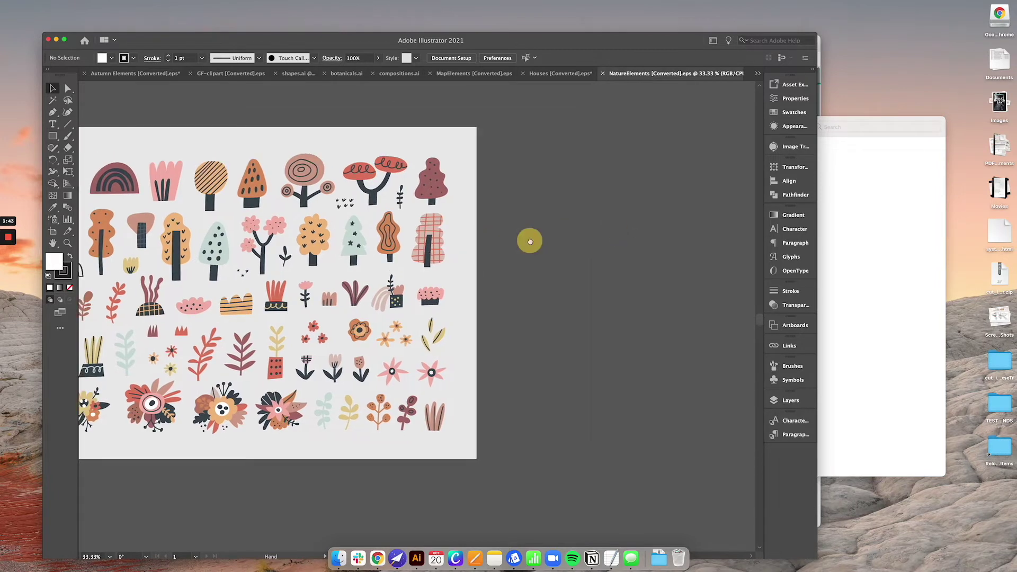
Paste the brand colour palette image and enlarge it beside the artboard
key(super+v)
drag(420, 305, 541, 203)
drag(592, 280, 595, 320)
click(529, 159)
Delete the Background layer and zoom to 50% showing the trees and palette
click(786, 399)
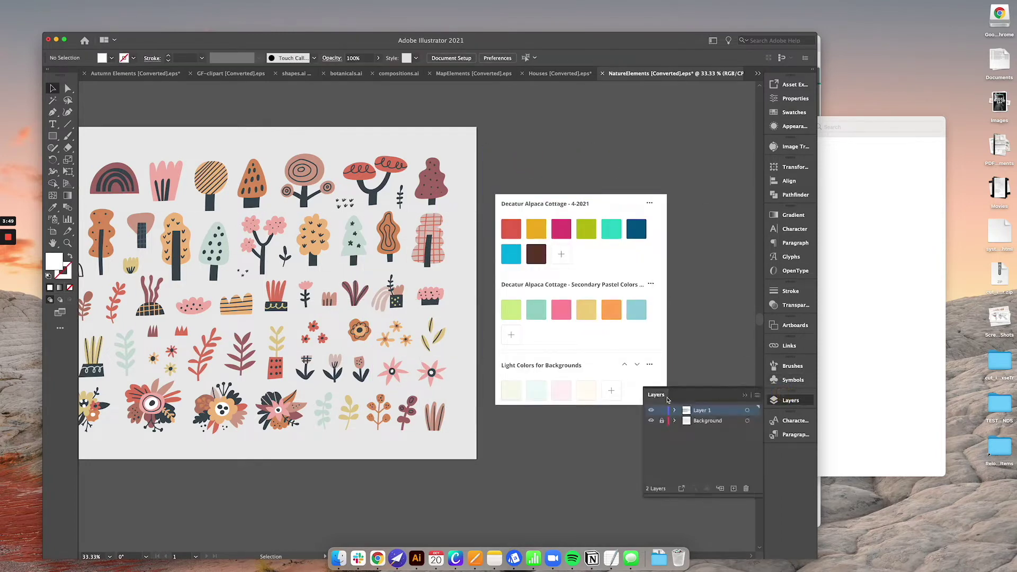
click(700, 421)
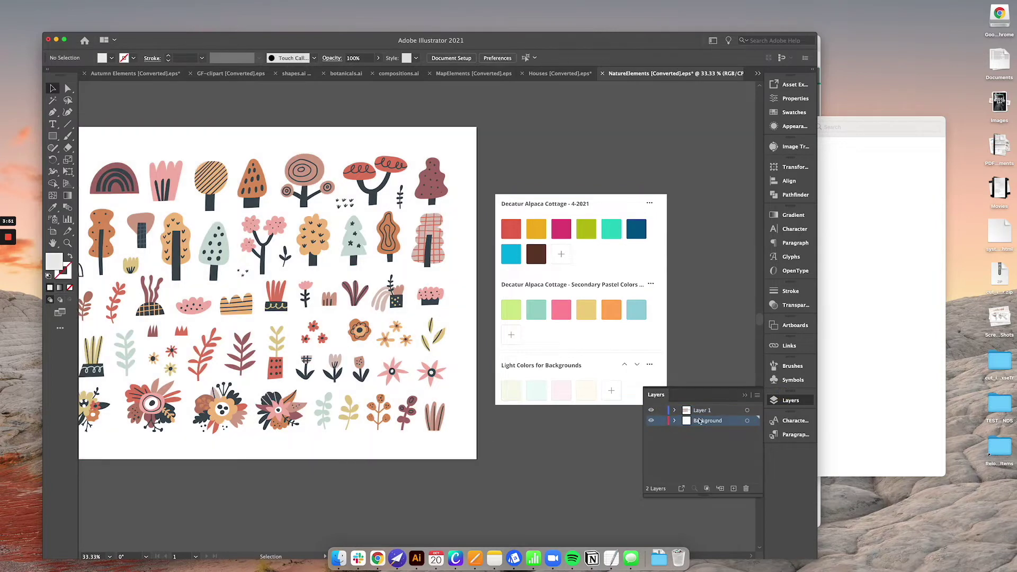
click(746, 488)
key(super+equal)
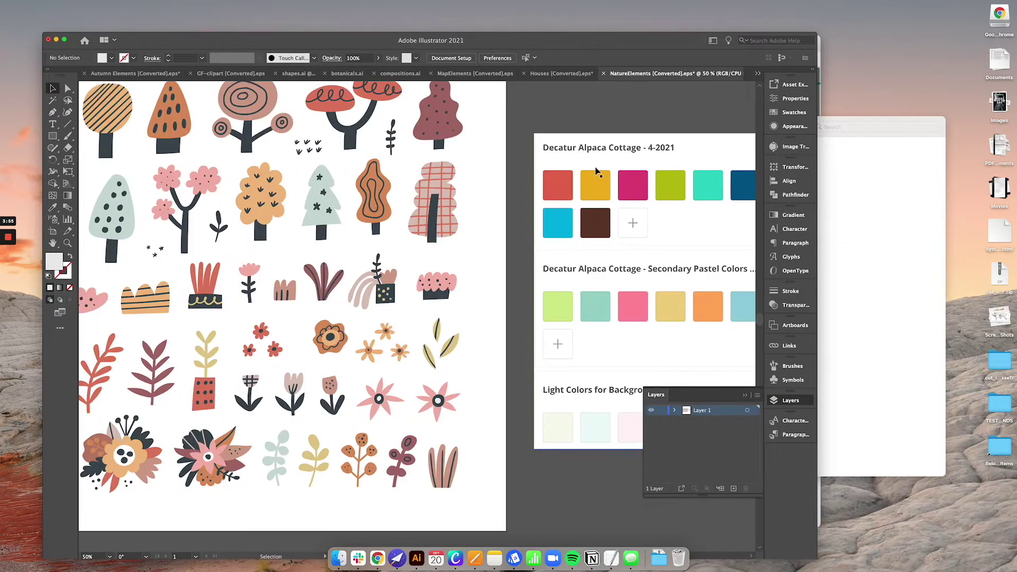
drag(495, 153, 424, 246)
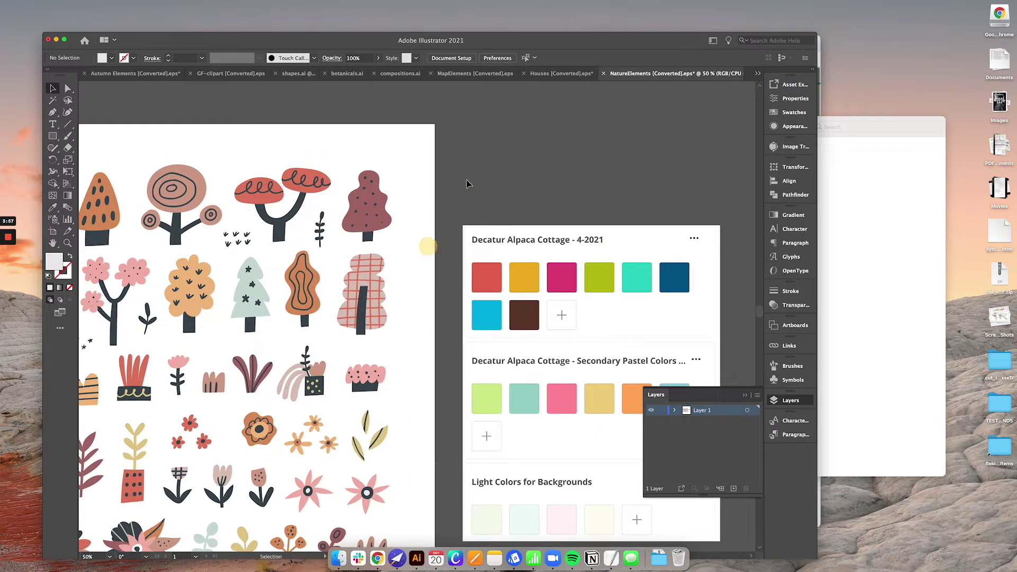
click(745, 396)
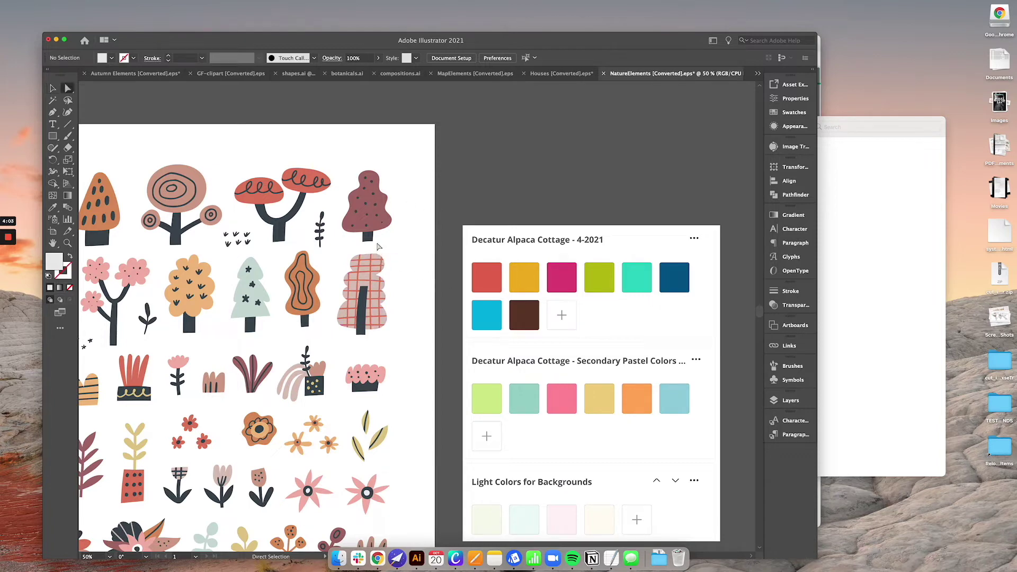
click(67, 89)
Recolour the dark tree trunk and matching fills to the palette's dark blue
click(368, 238)
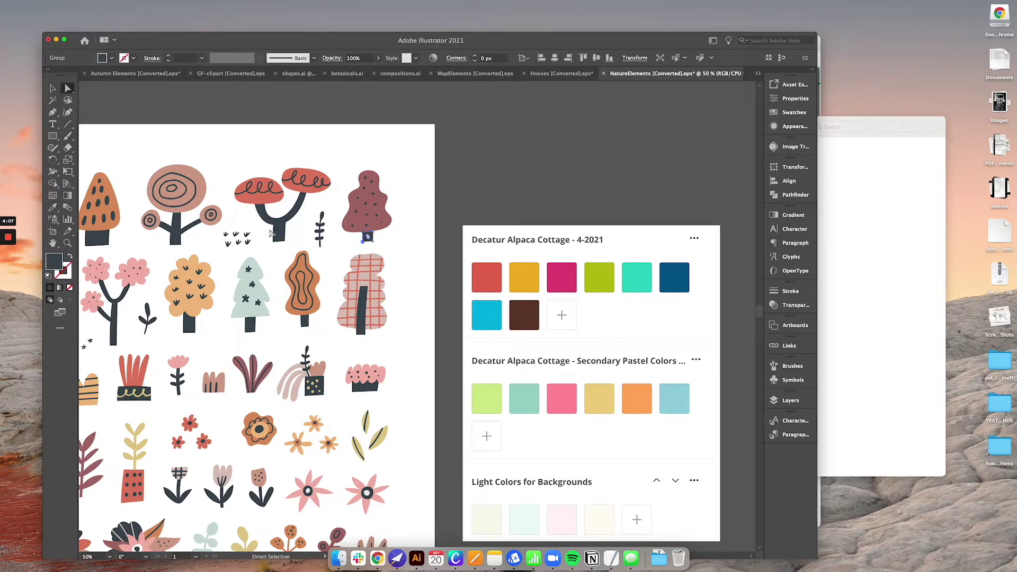
mouse_move(236, 4)
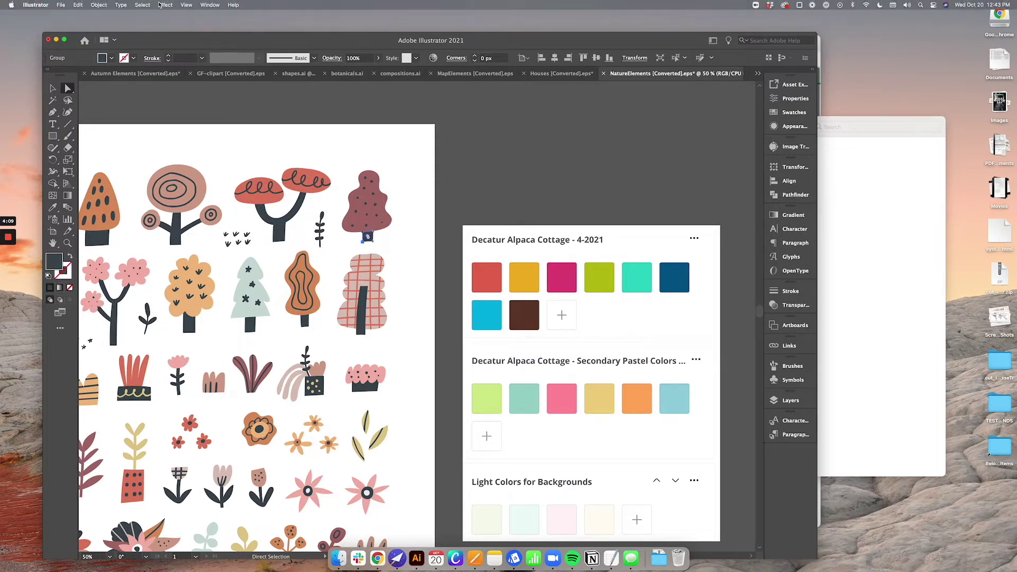
click(142, 5)
mouse_move(159, 86)
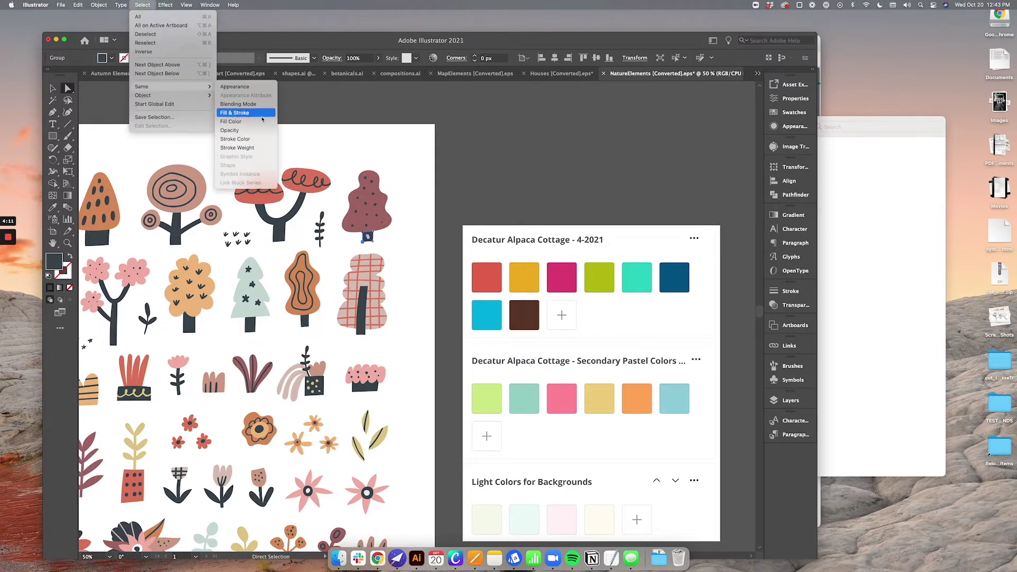
click(262, 115)
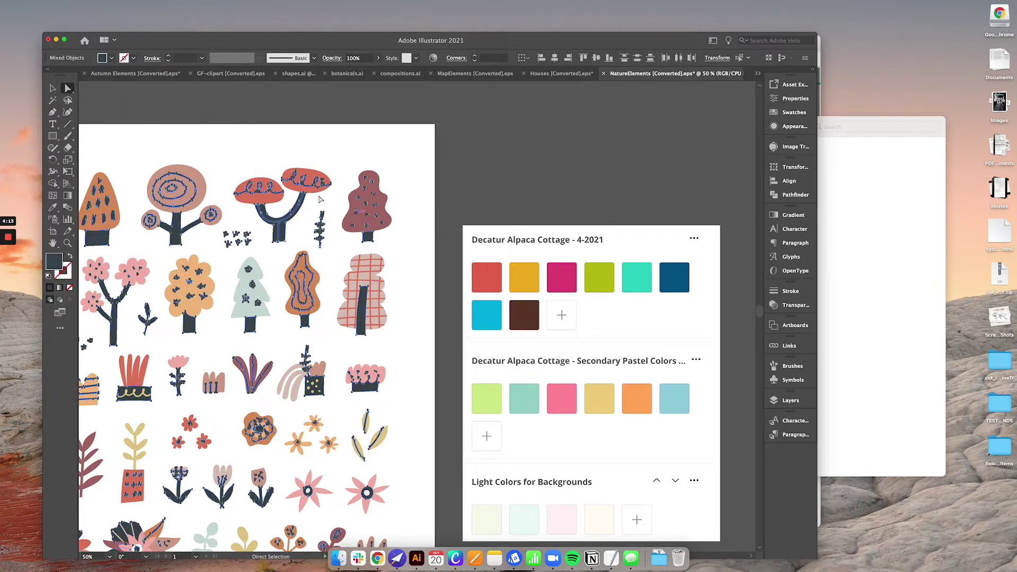
key(i)
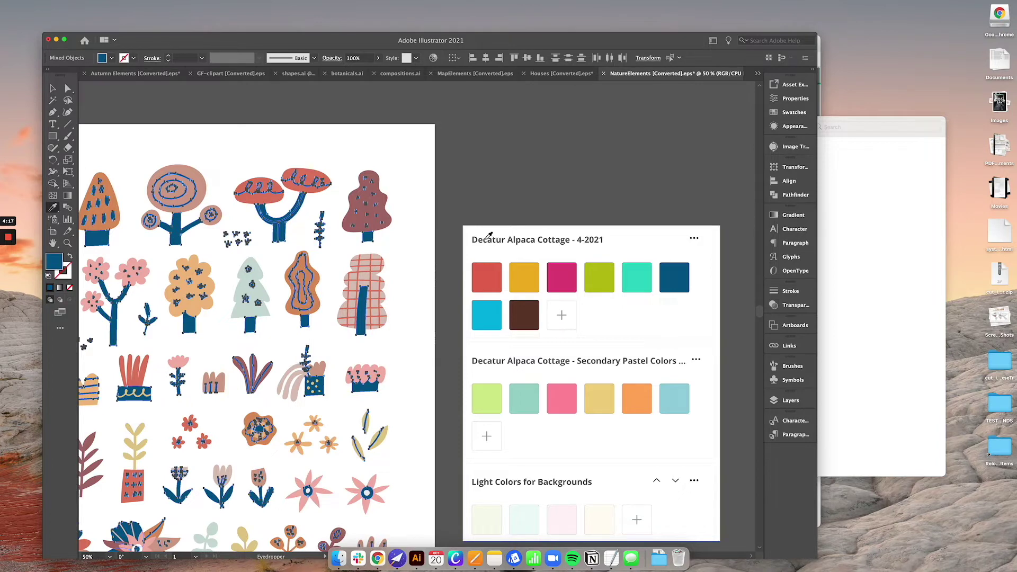
click(596, 275)
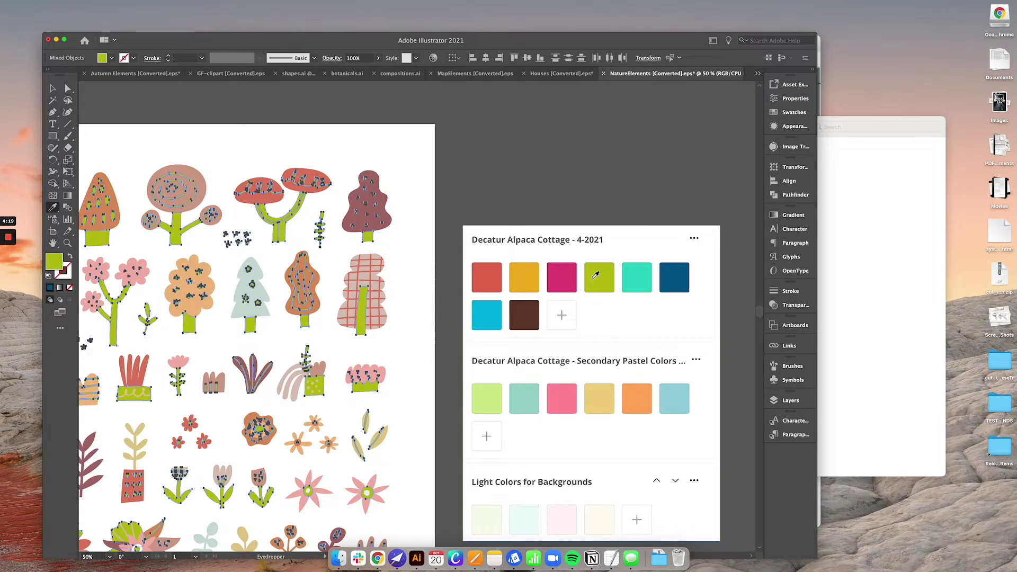
click(685, 272)
Recolour all mauve-filled tree shapes with the palette red
key(v)
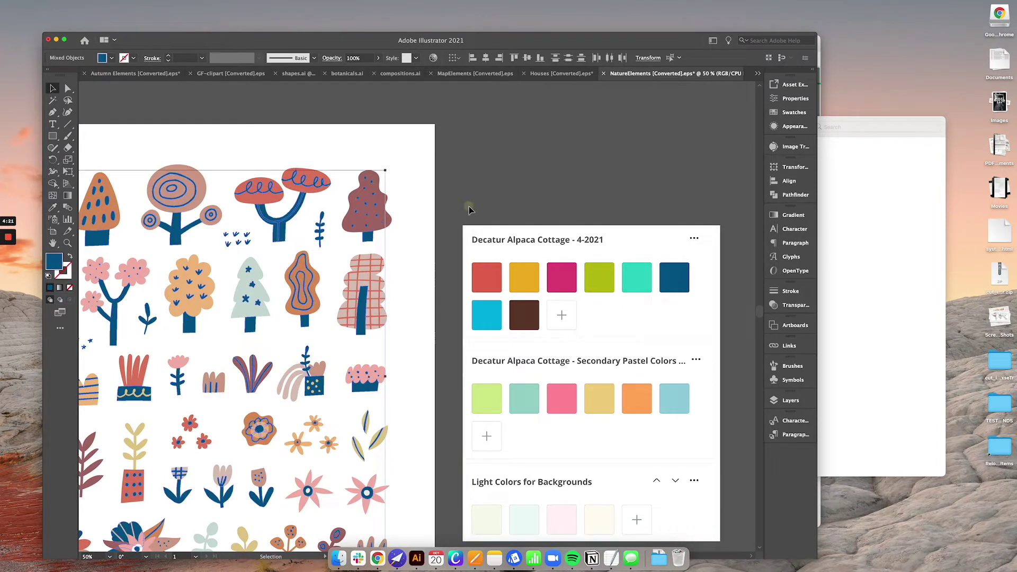
key(a)
click(390, 202)
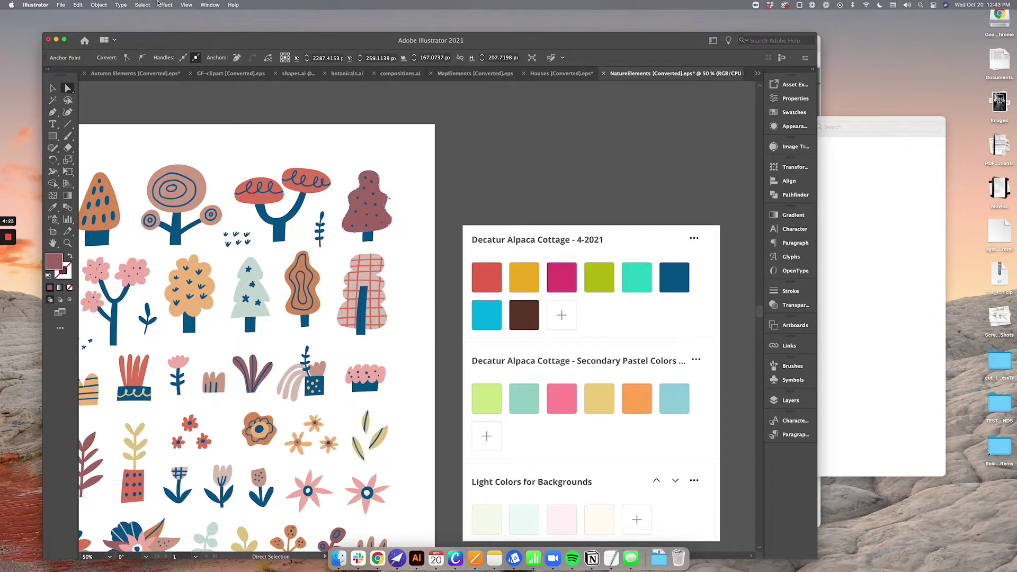
click(143, 4)
mouse_move(175, 86)
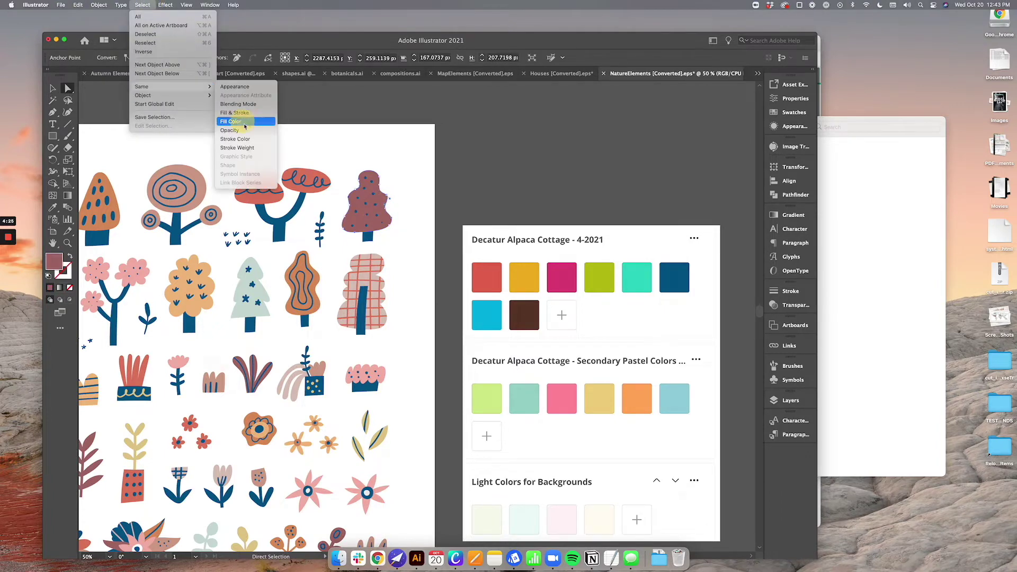
click(245, 121)
key(v)
click(486, 277)
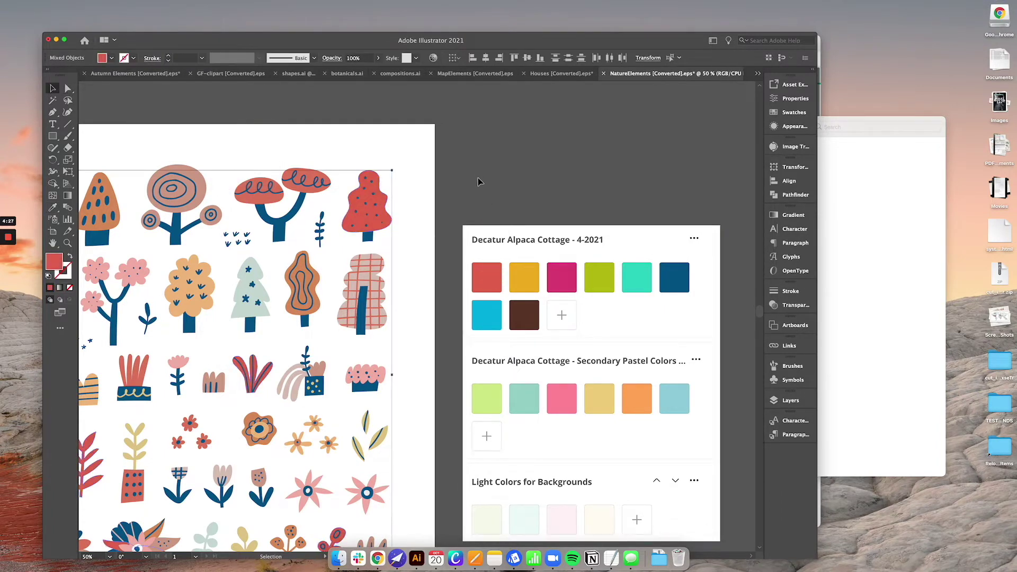
Recolour the blue treetop squiggle and matching fills with the yellow swatch
key(a)
click(308, 178)
click(143, 5)
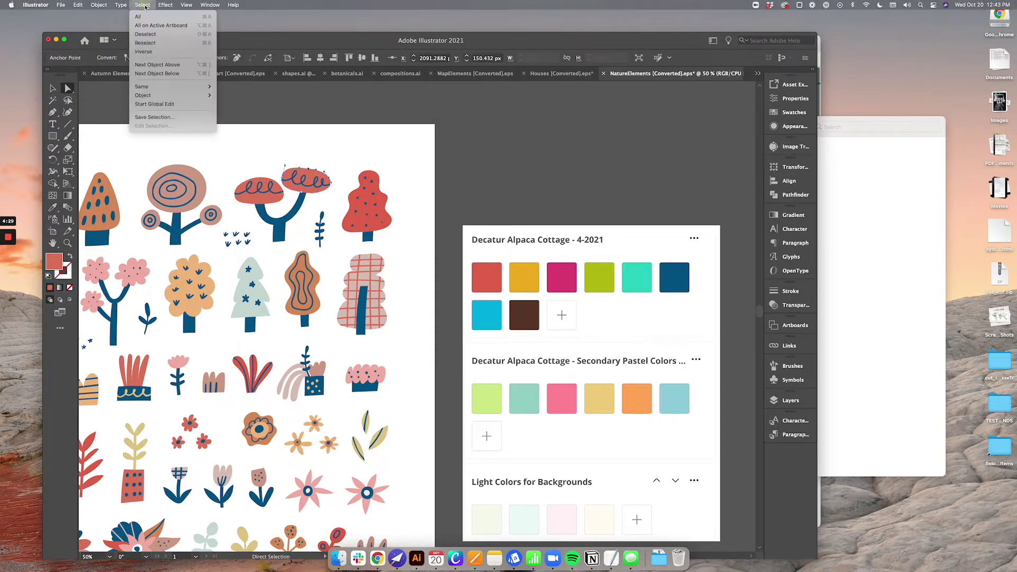
mouse_move(175, 86)
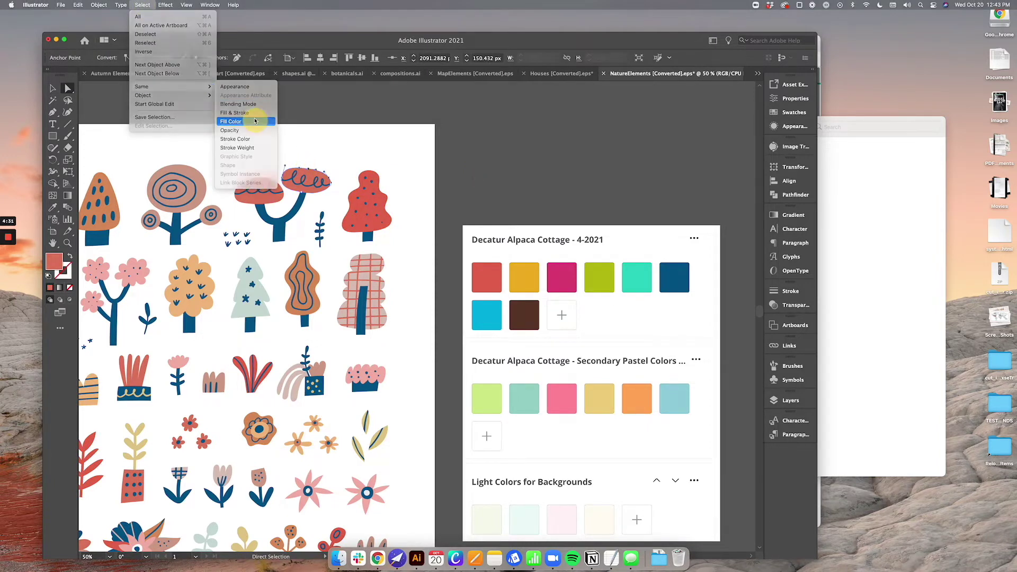
click(255, 121)
key(v)
click(524, 277)
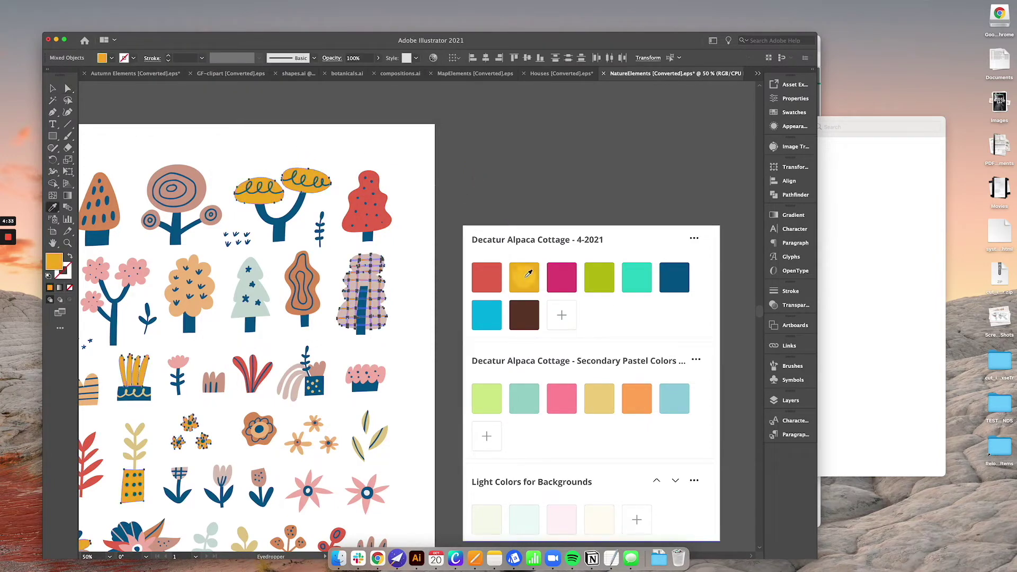
Recolour the wavy tree's orange shapes and matching fills lime green
click(512, 200)
key(a)
click(312, 276)
click(142, 5)
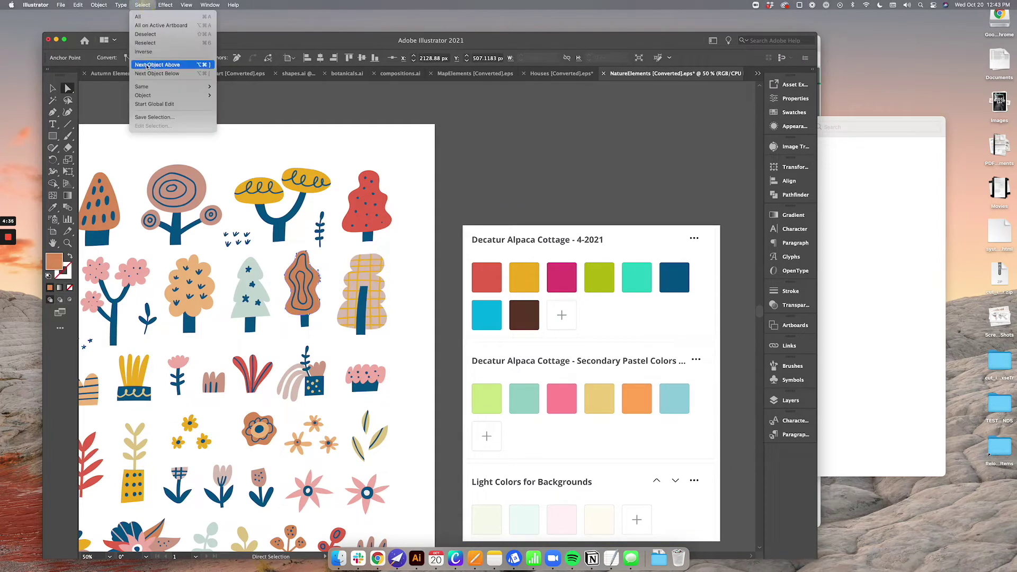
mouse_move(159, 87)
click(241, 121)
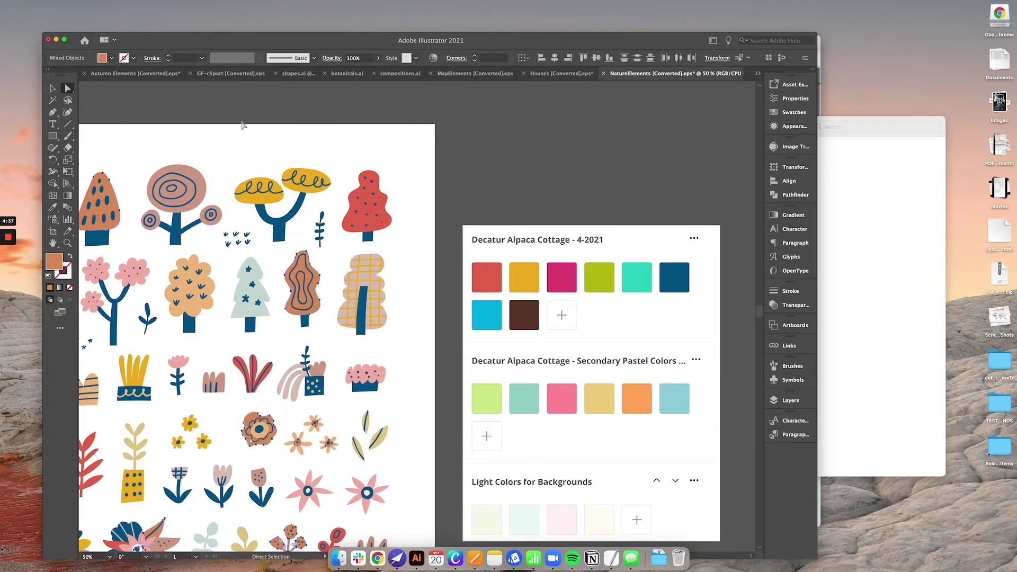
key(i)
click(598, 275)
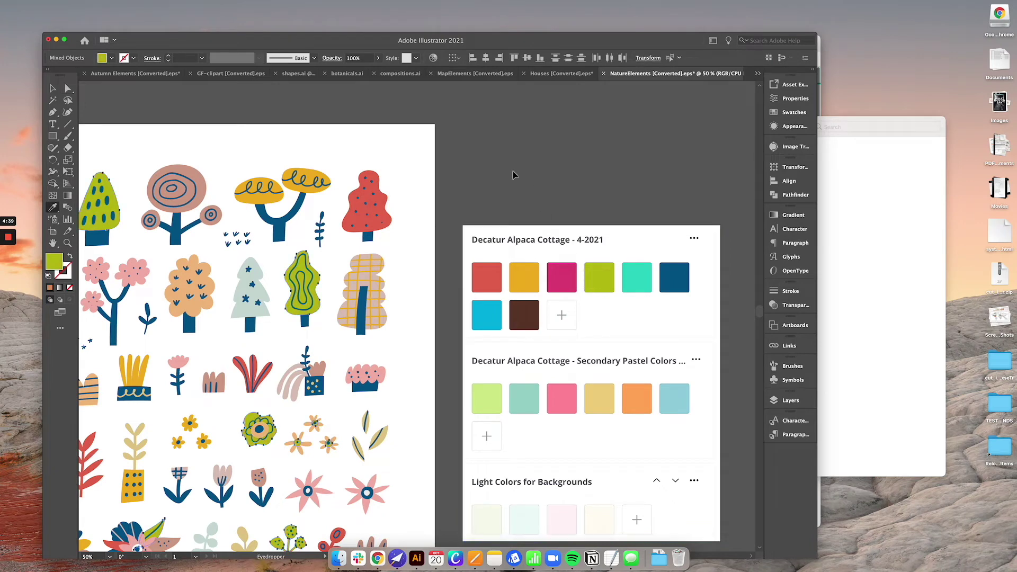
Recolour the pale blue tree and same-fill shapes with the pale blue swatch
key(a)
click(253, 281)
click(142, 5)
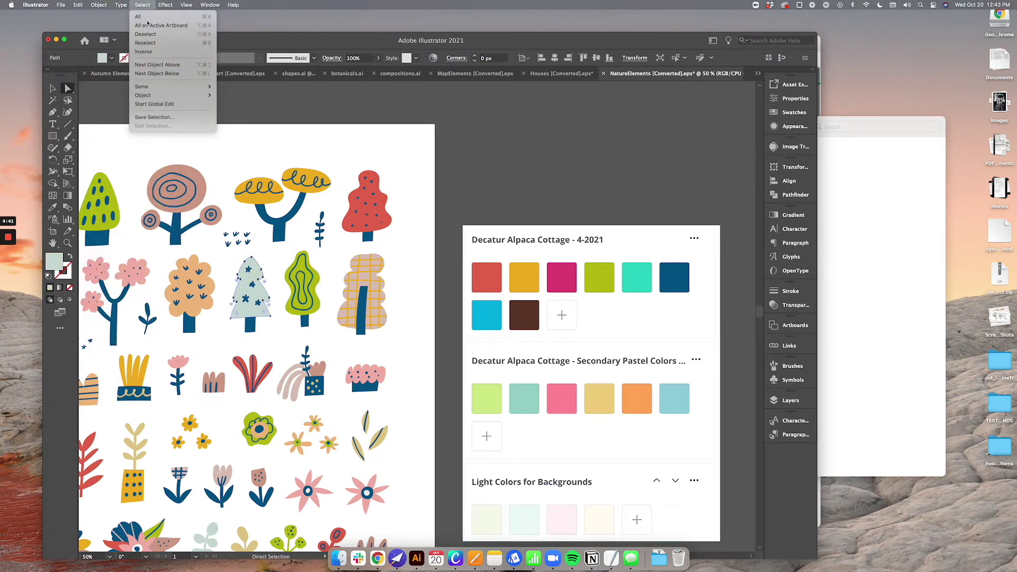
mouse_move(159, 86)
click(231, 122)
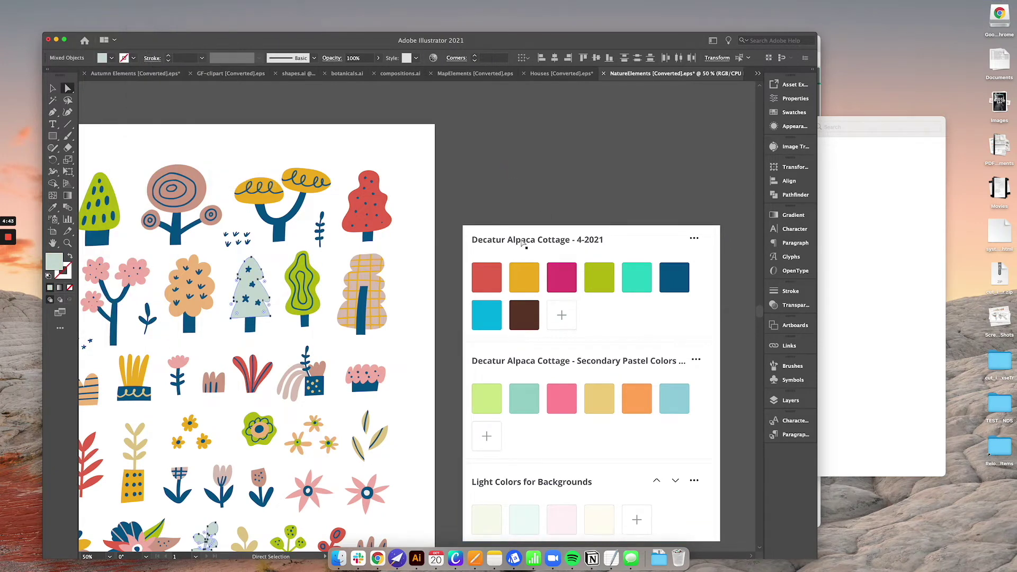
key(i)
click(674, 402)
Recolour the orange leafy tree and matching flowers with the orange swatch
key(a)
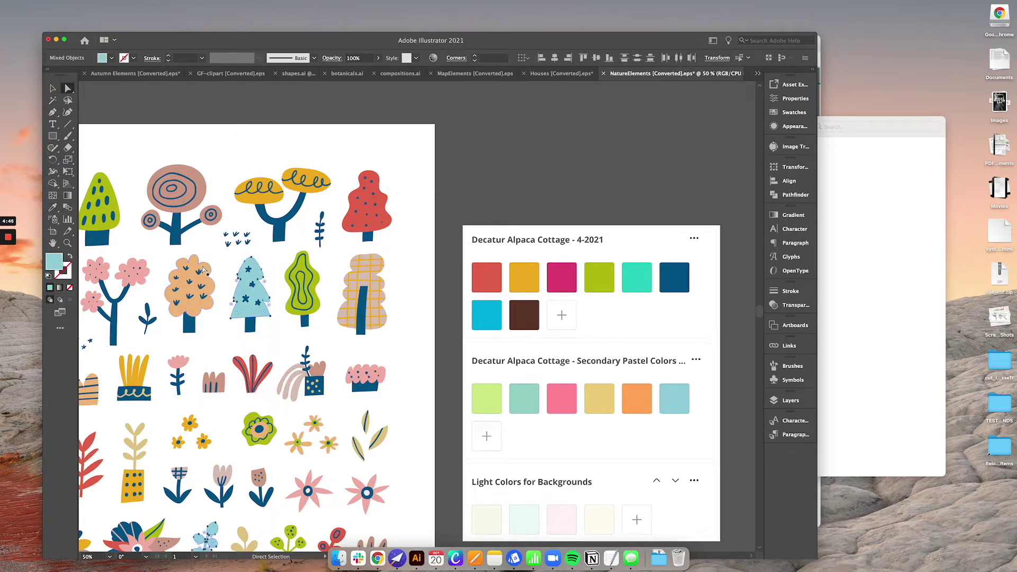
click(206, 272)
click(142, 4)
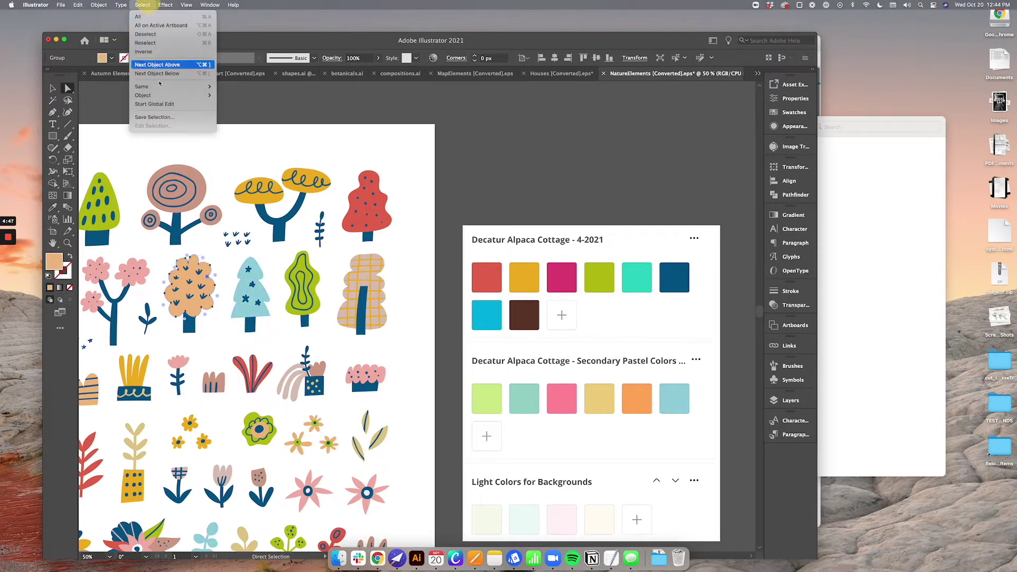
mouse_move(167, 94)
click(245, 118)
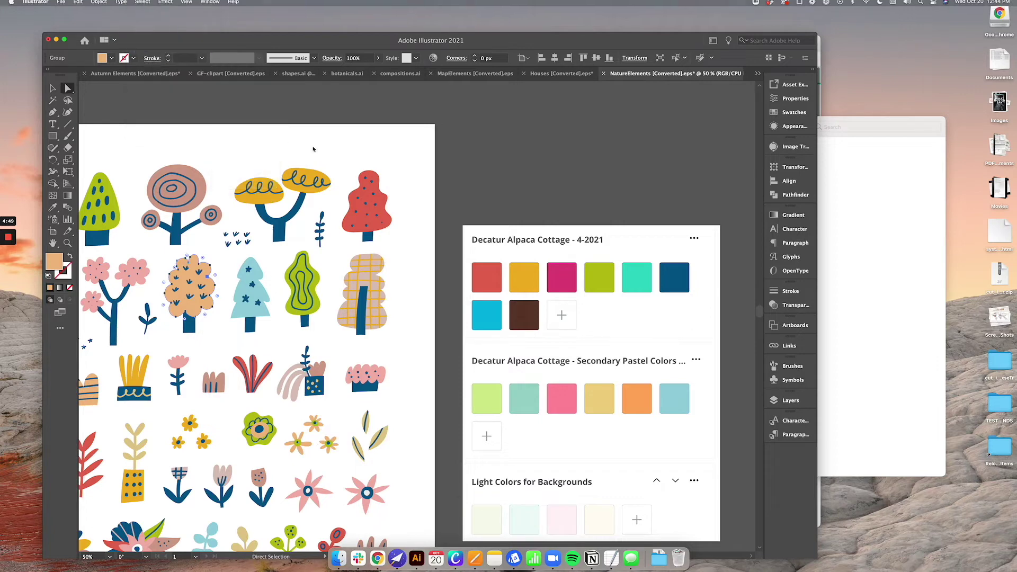
key(i)
click(636, 398)
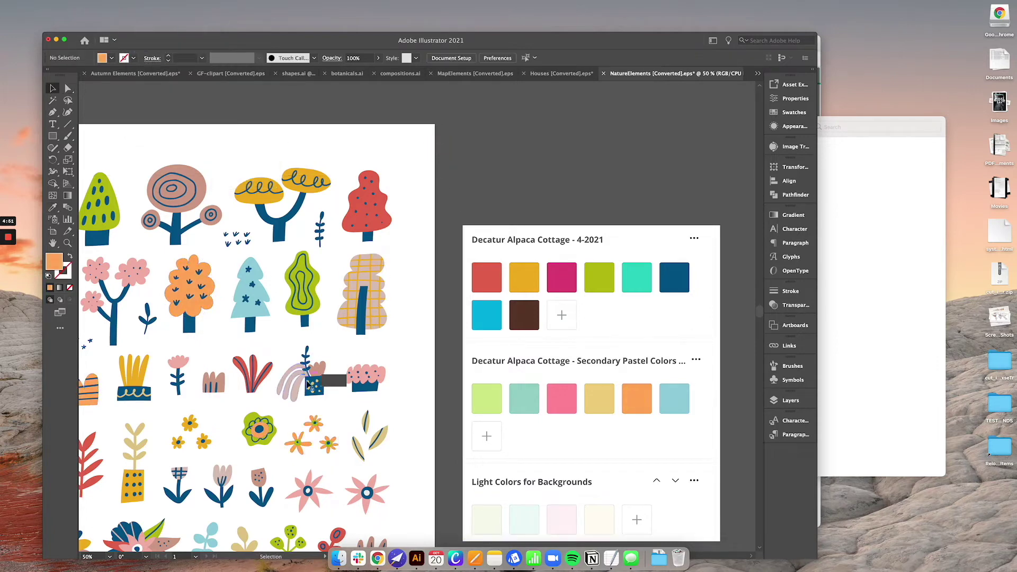
Recolour the plaid tree, rainbow and similar flowers teal
key(a)
click(142, 5)
mouse_move(175, 86)
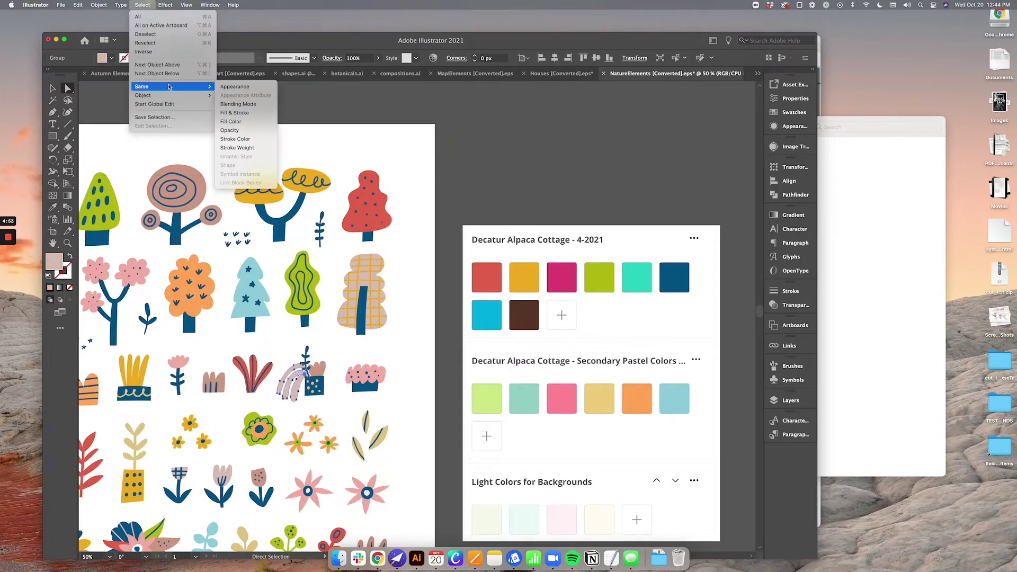
click(246, 130)
key(i)
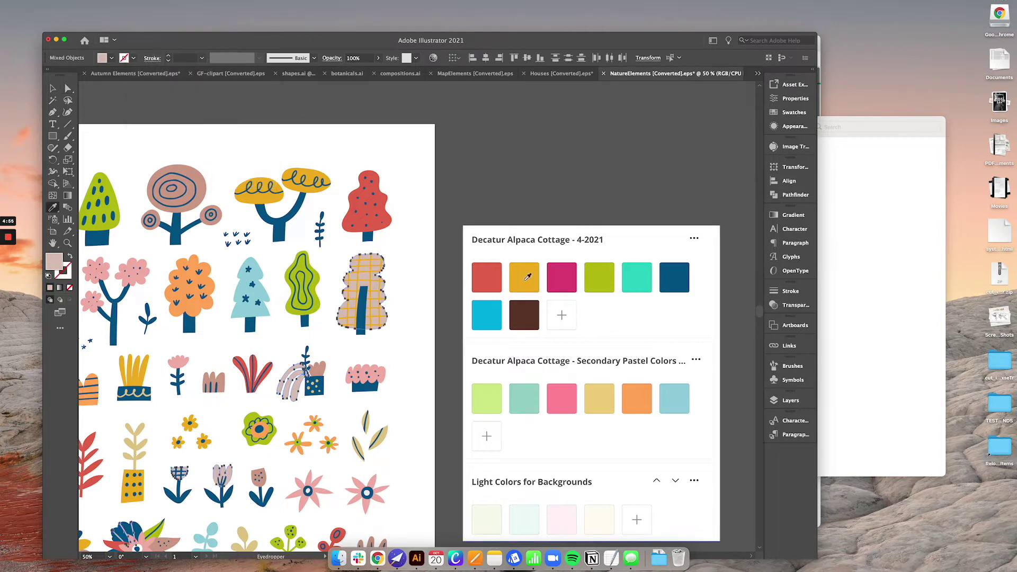
click(640, 282)
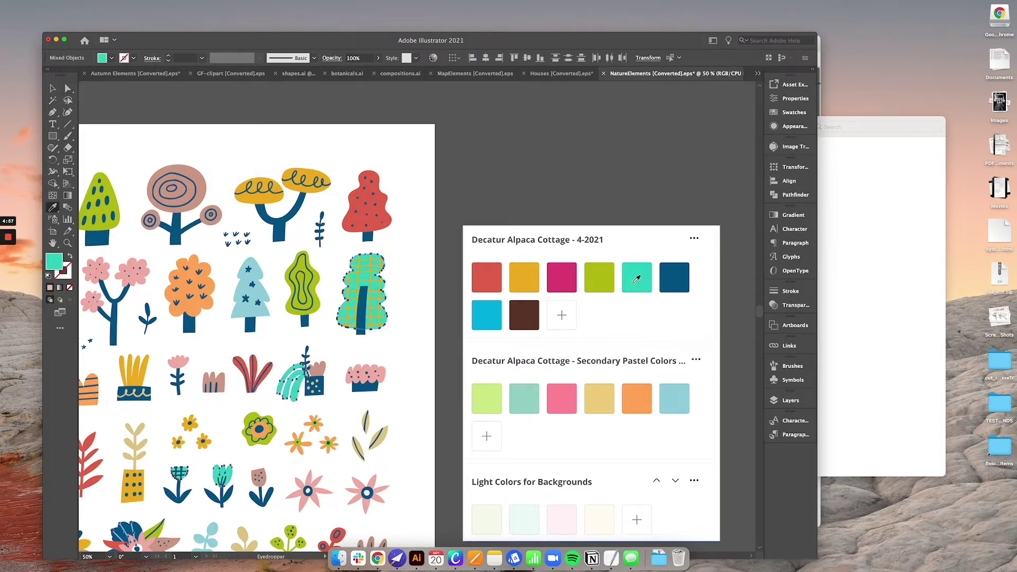
key(v)
click(529, 155)
Recolour the pink grass and all pink-filled objects cyan
click(223, 381)
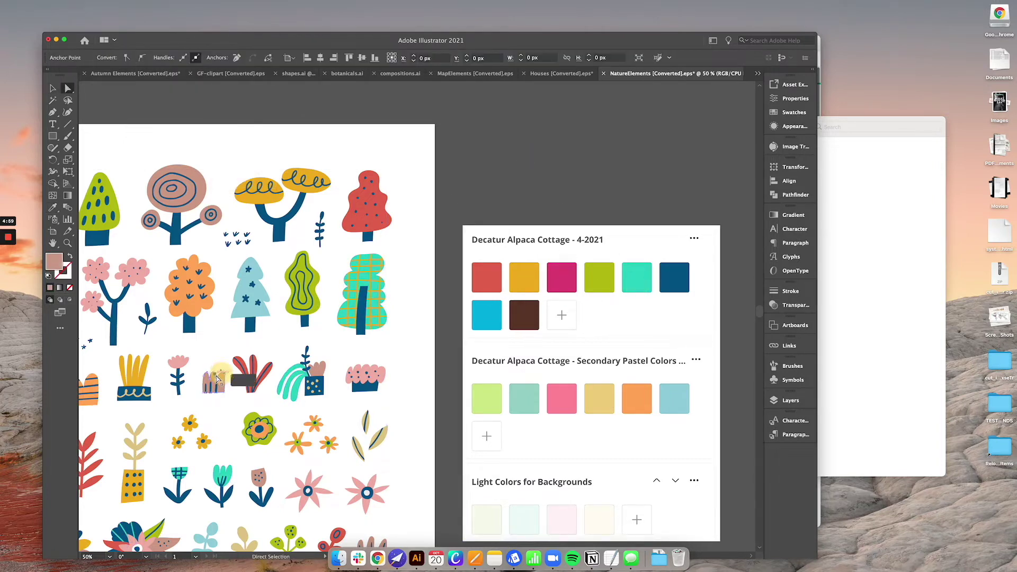
click(142, 5)
mouse_move(155, 89)
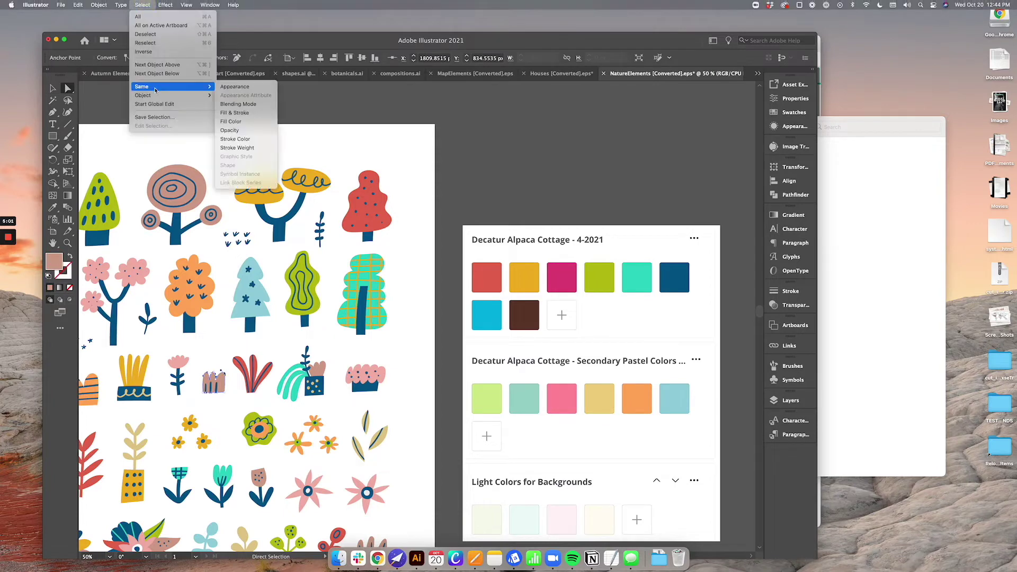
click(231, 121)
key(i)
click(488, 306)
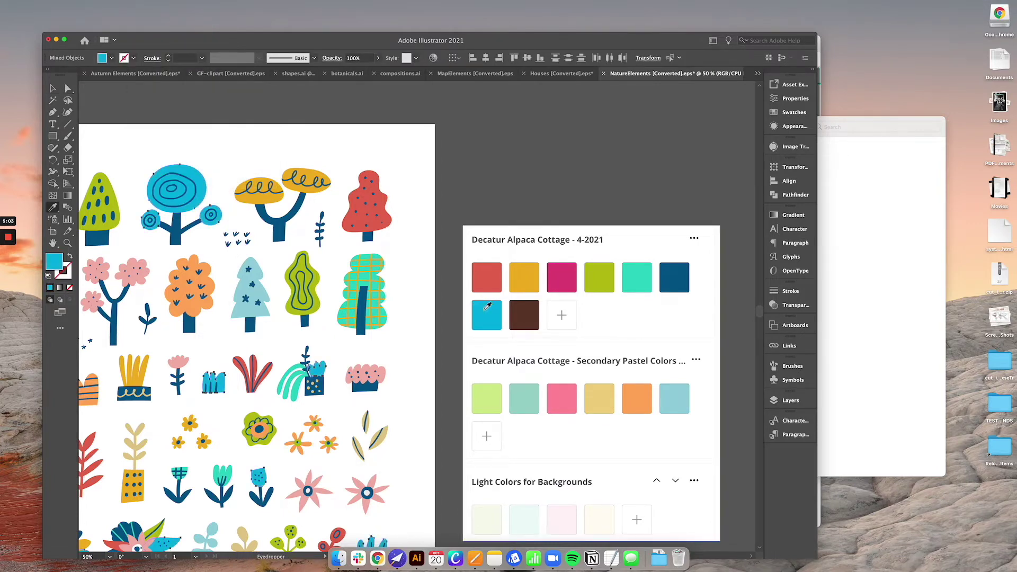
click(488, 170)
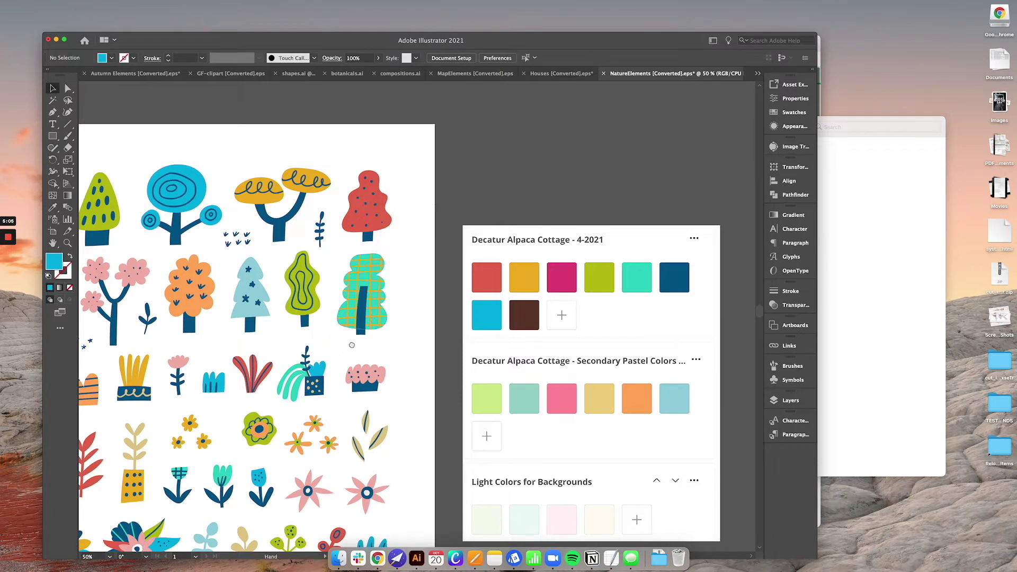
scroll(465, 356, down, 3)
scroll(465, 356, left, 3)
Recolour the tan leaf group and matching fills with the pastel tan swatch
key(a)
click(465, 356)
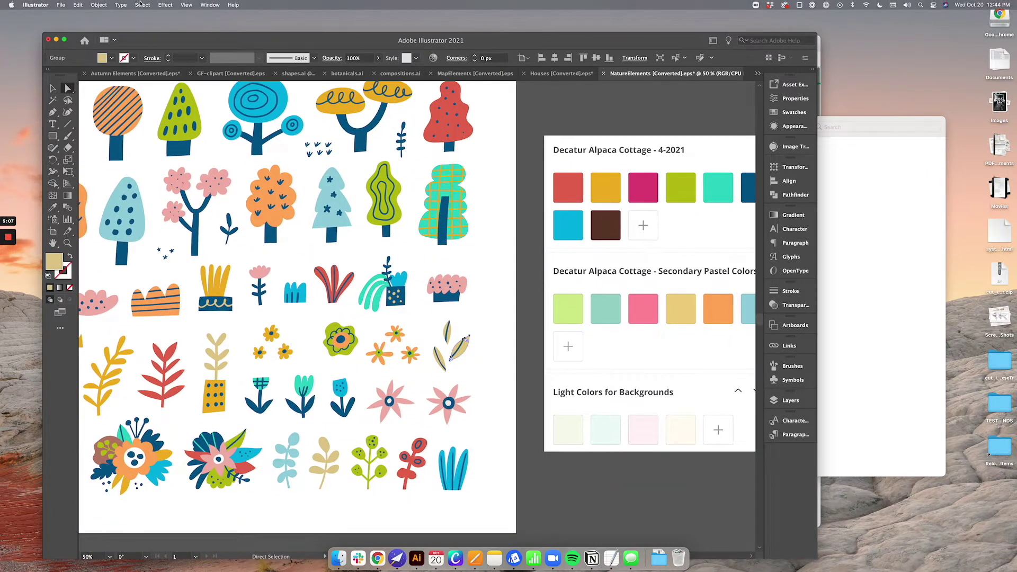
click(142, 5)
mouse_move(162, 87)
click(231, 122)
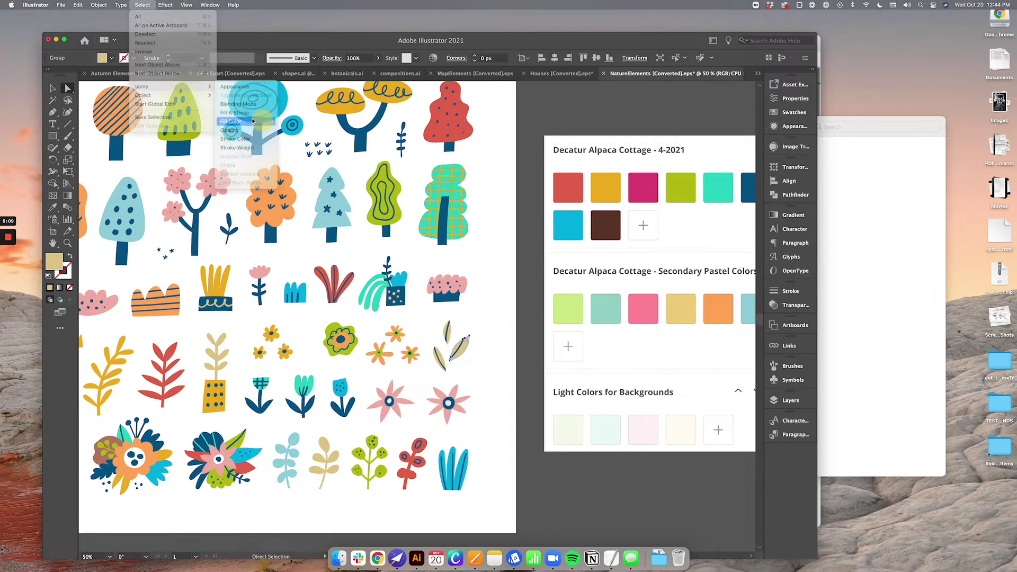
key(i)
click(682, 305)
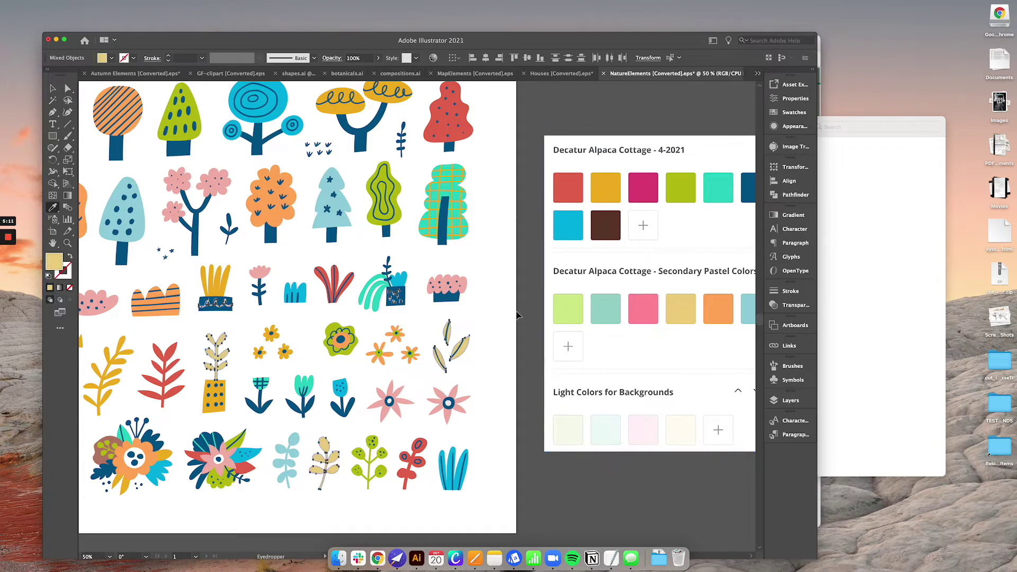
key(super+shift+a)
Recolour the pink flower and all pink-filled objects with the pastel pink swatch
key(a)
click(415, 406)
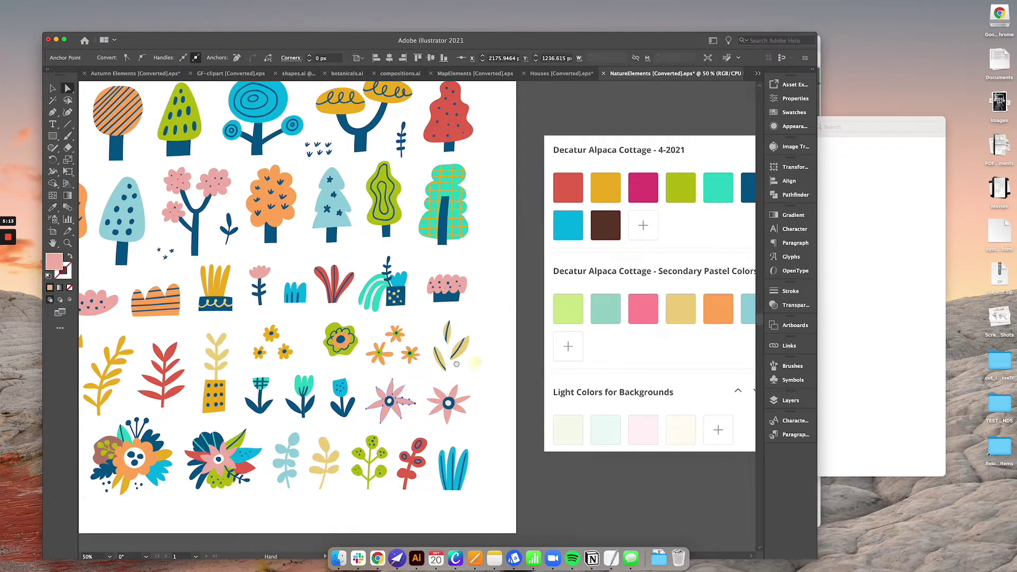
drag(415, 406, 350, 404)
click(142, 5)
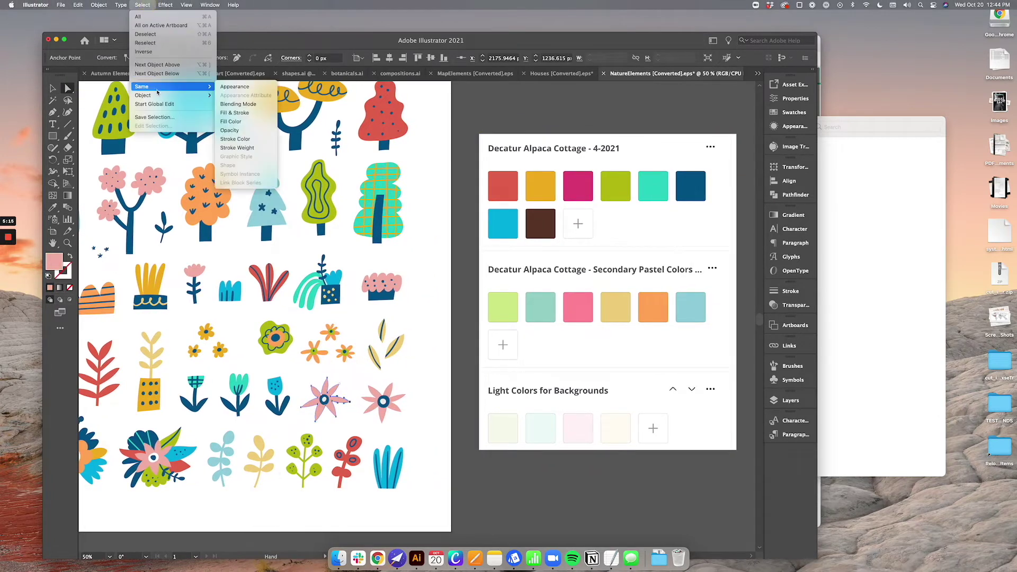
click(231, 122)
click(578, 307)
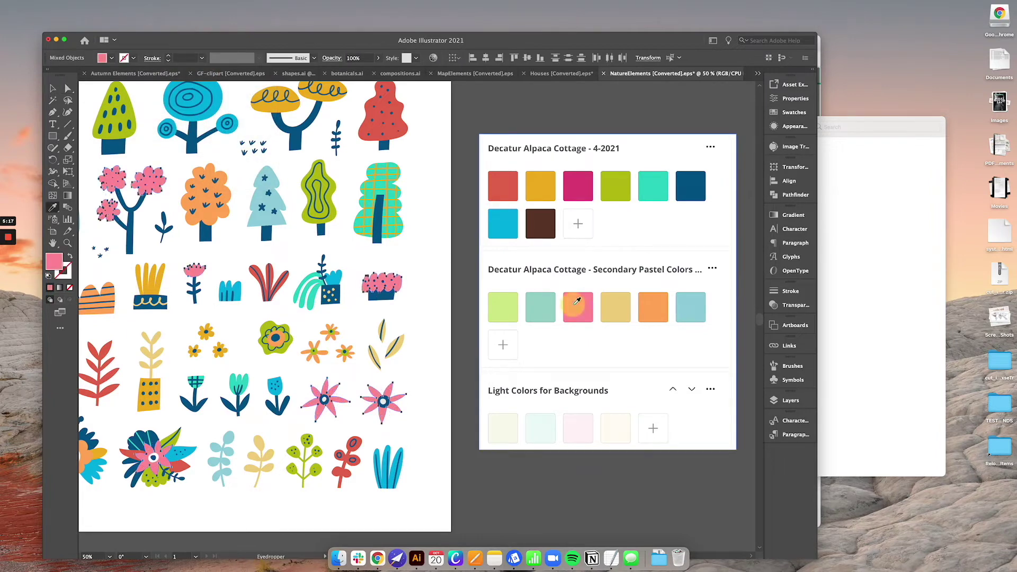
key(super+shift+a)
Recolour the brown leaf and matching shapes dark brown, after briefly trying lime green
drag(450, 306, 479, 304)
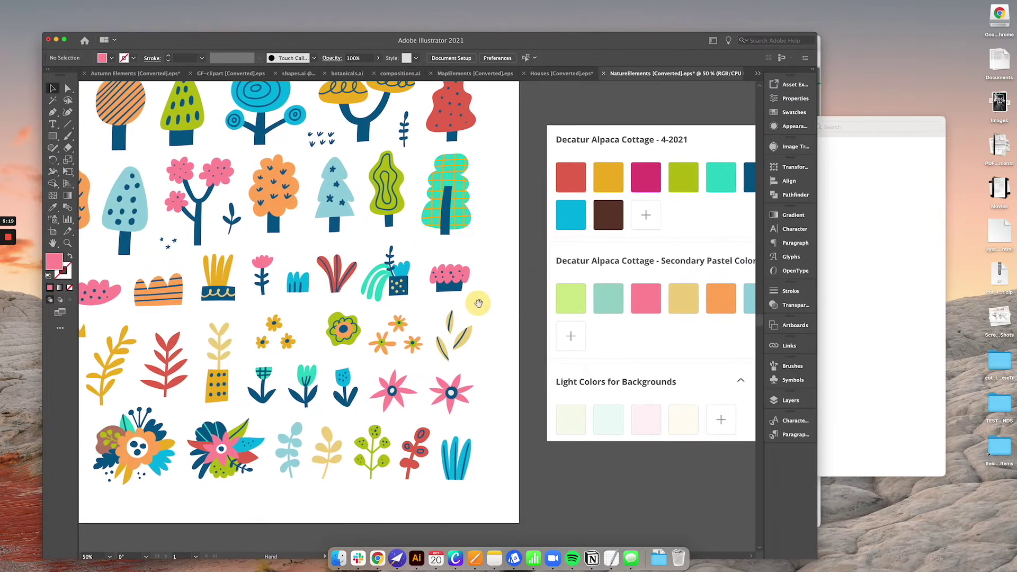
scroll(283, 355, left, 10)
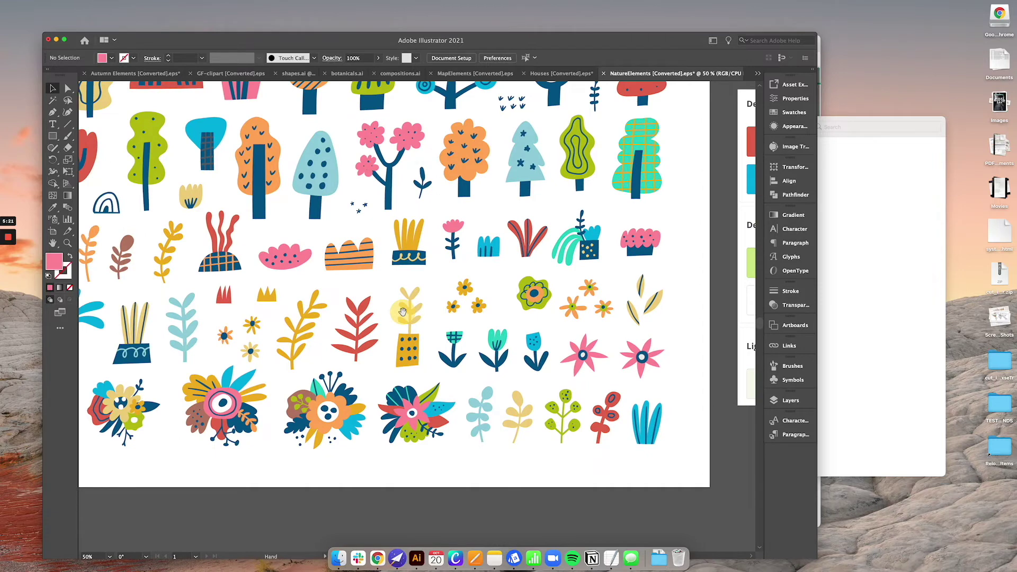
key(a)
click(305, 397)
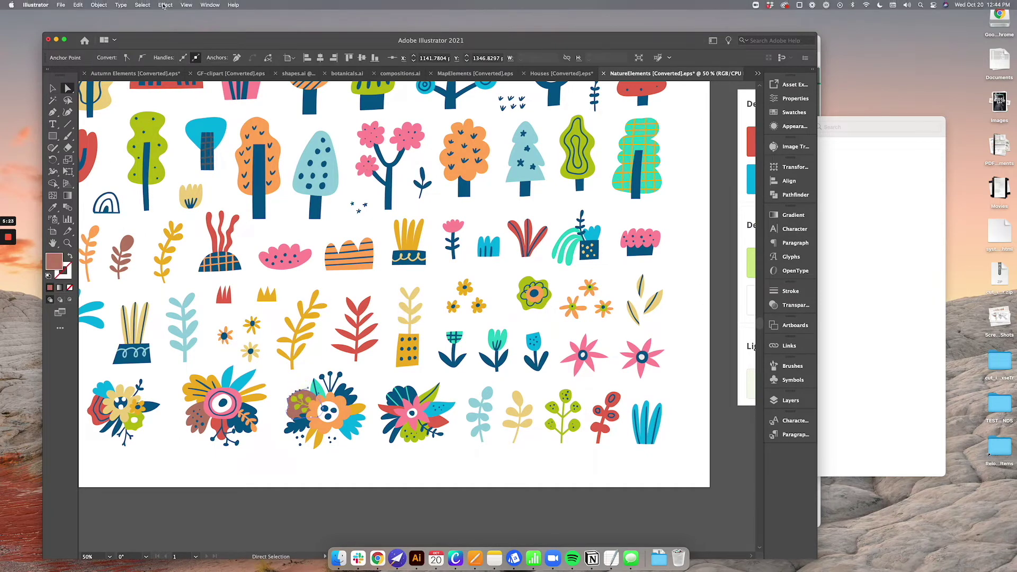
click(142, 5)
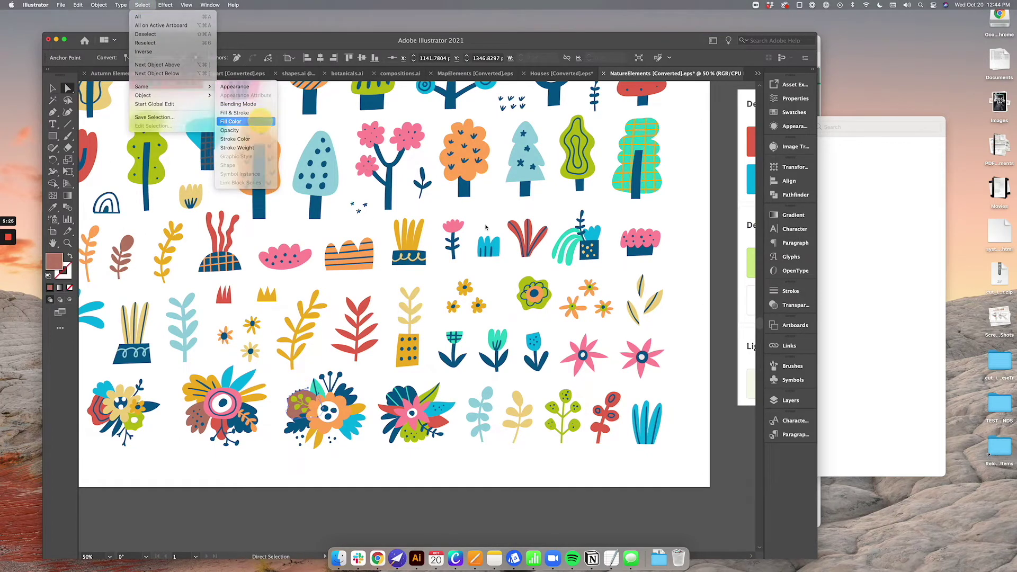
click(241, 122)
drag(538, 239, 363, 289)
key(i)
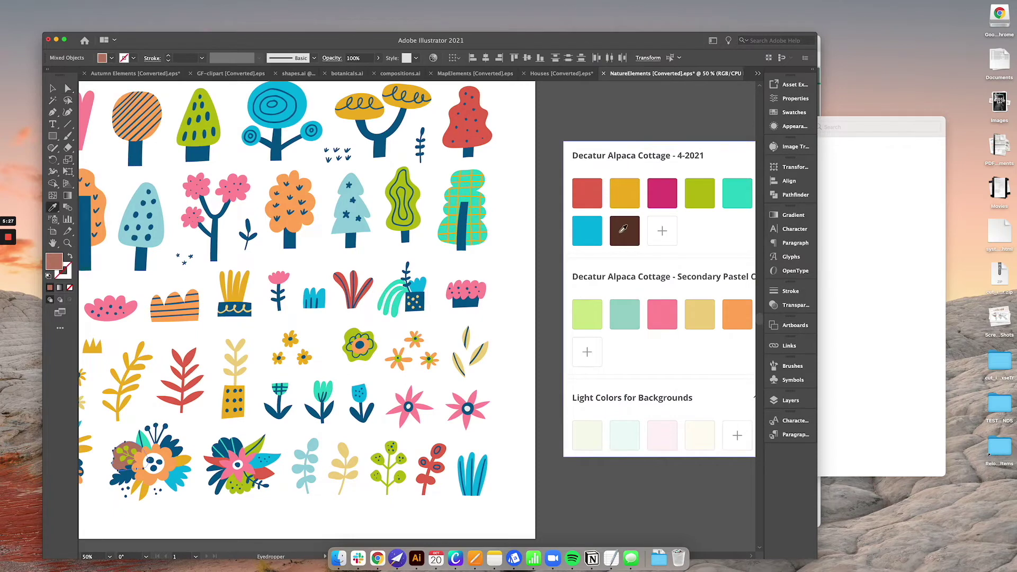
click(624, 231)
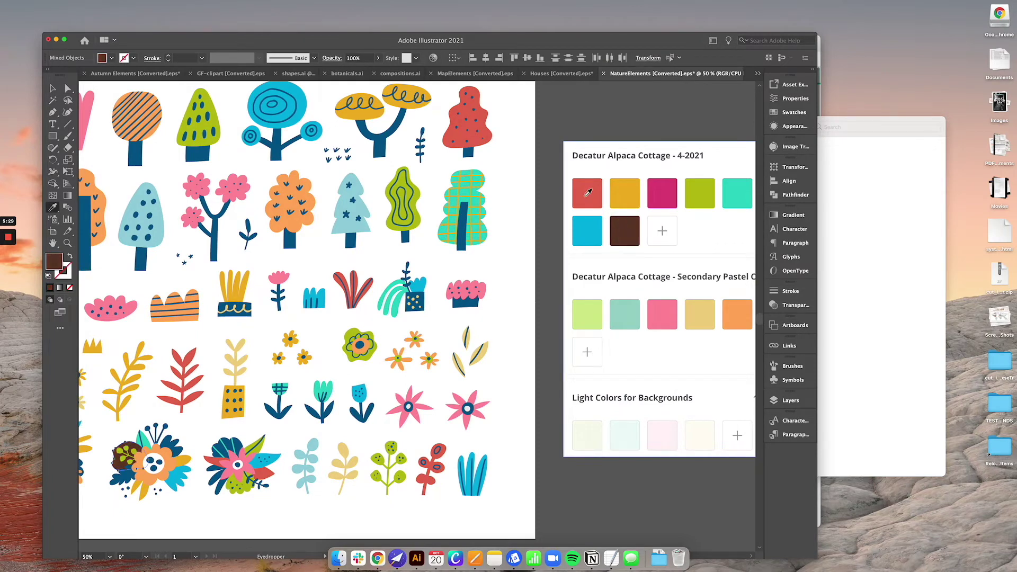
click(697, 193)
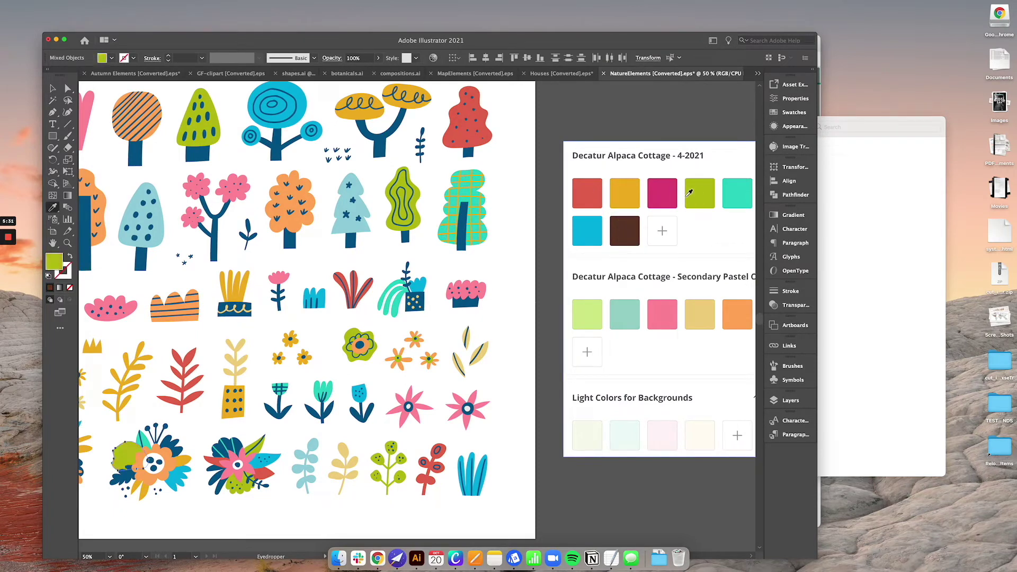
click(630, 231)
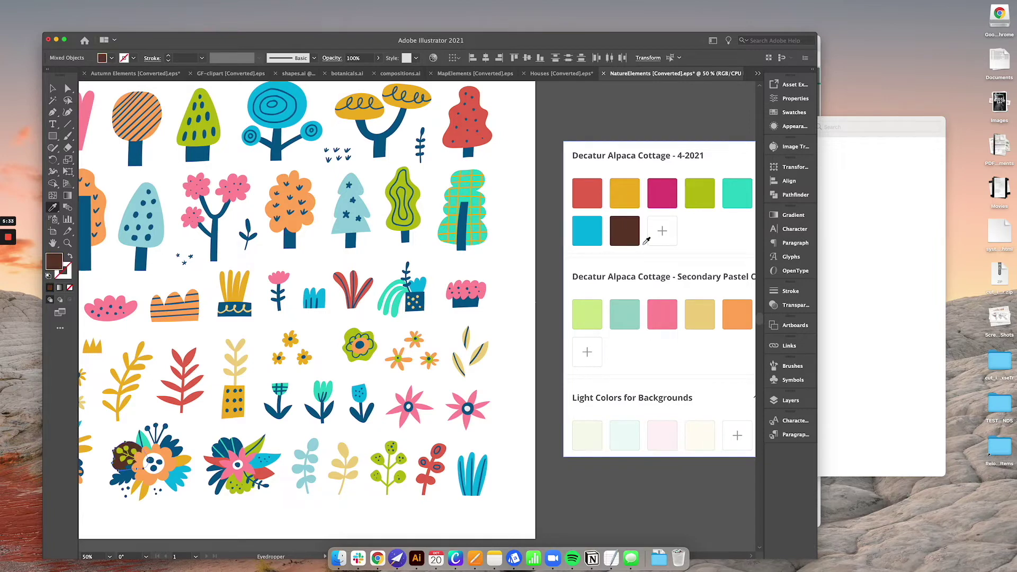
Reveal the palette's hidden swatches and sample the teal brand colour
drag(653, 261, 514, 261)
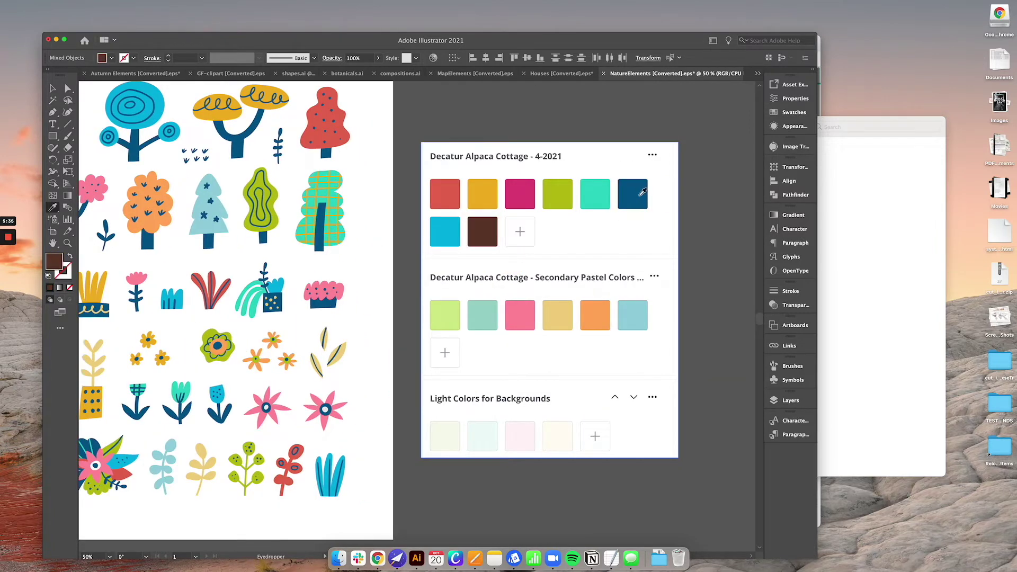
click(604, 196)
scroll(371, 265, left, 8)
key(v)
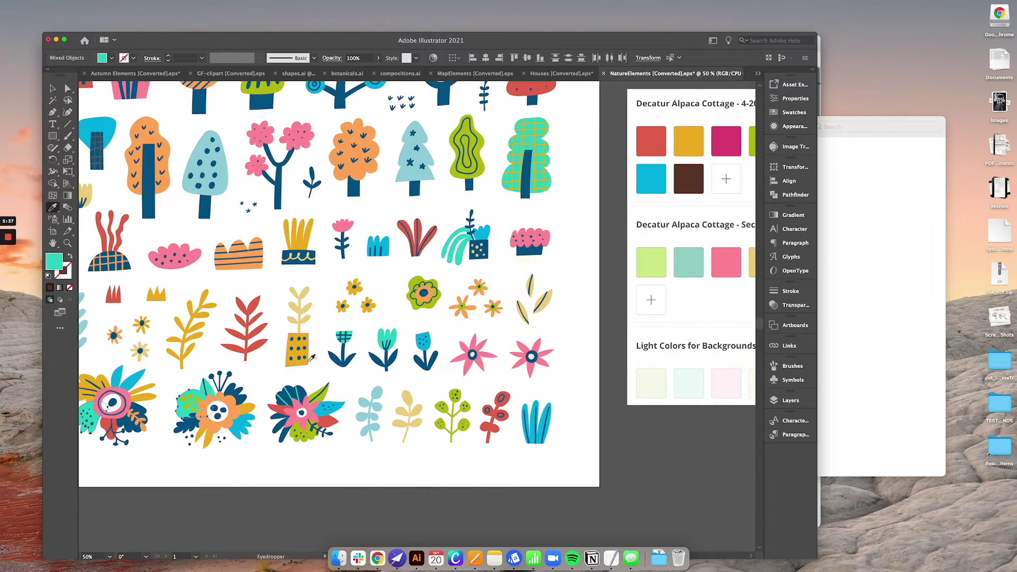
click(254, 384)
drag(254, 384, 499, 448)
Zoom out to the whole artboard and marquee-select all the artwork to review it
key(super+minus)
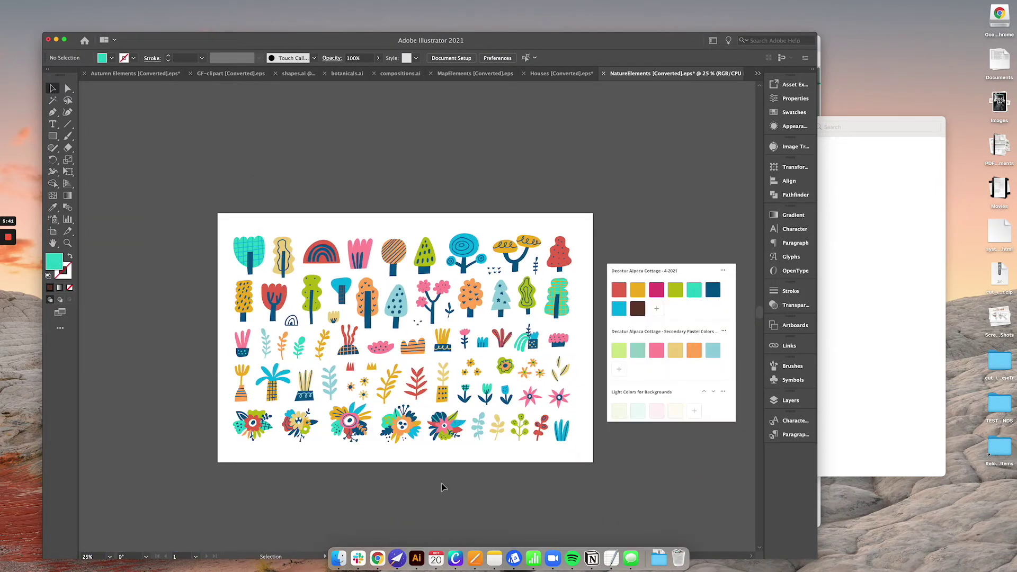
click(455, 261)
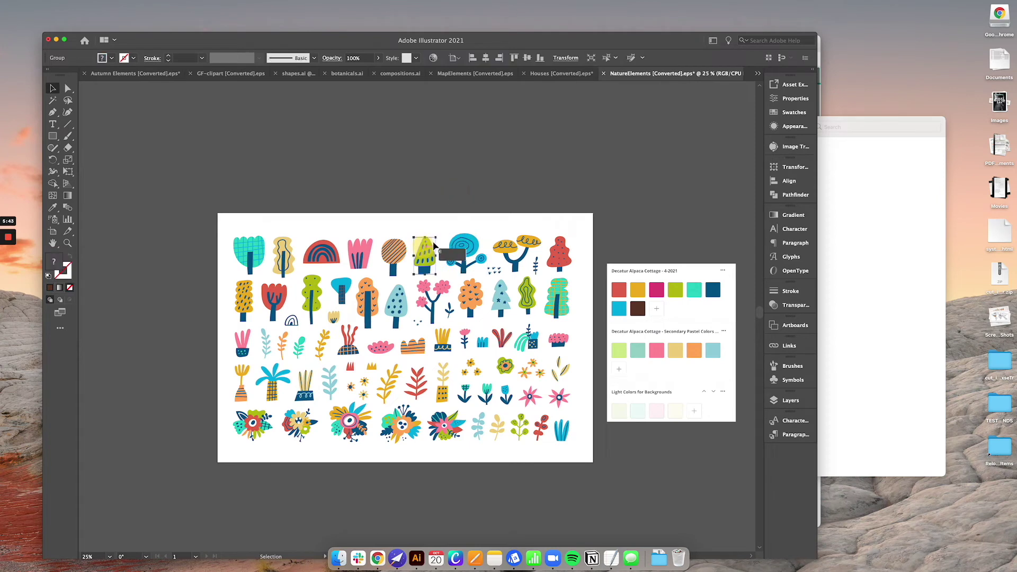
drag(234, 187, 579, 472)
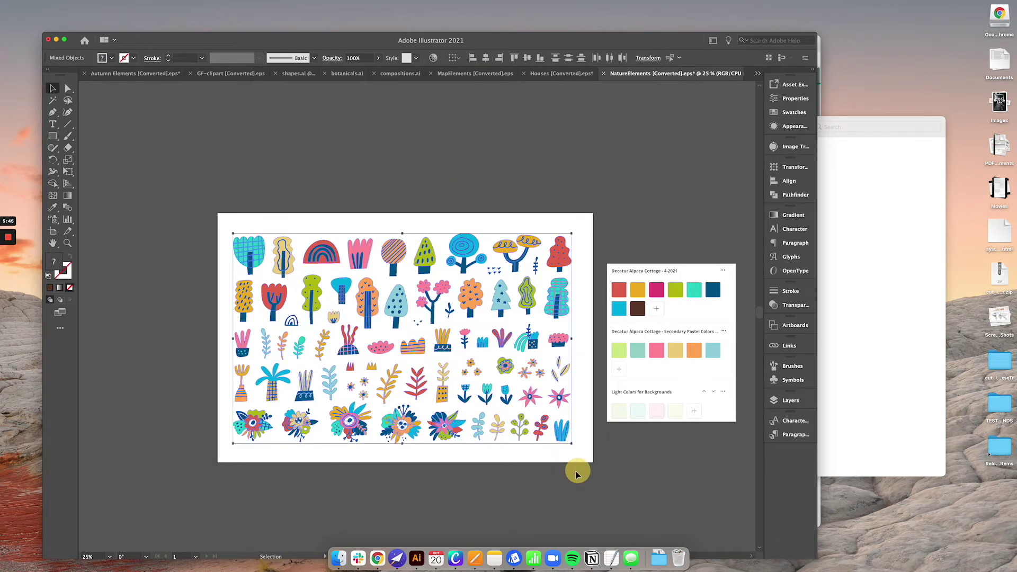
click(125, 238)
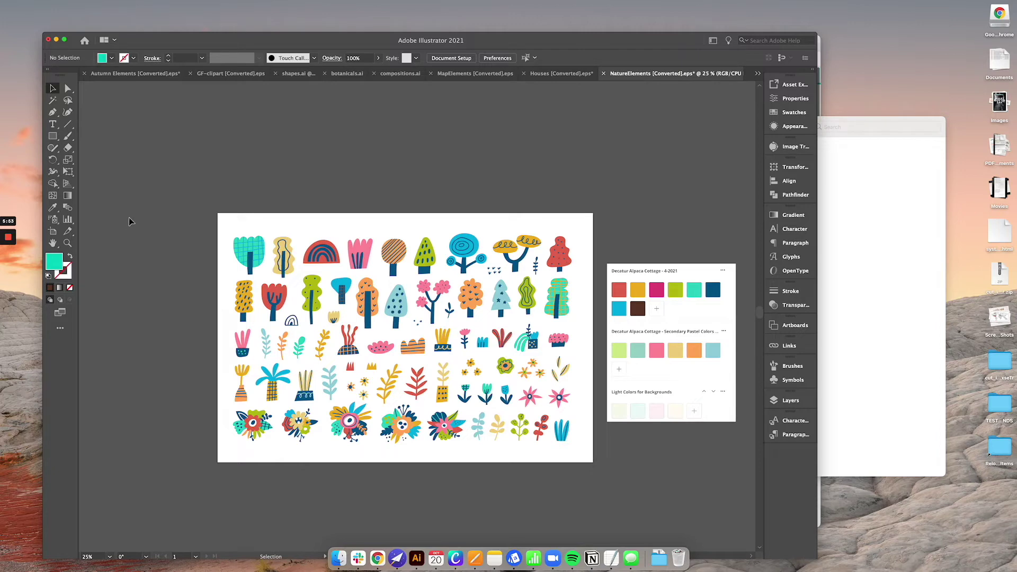
At 33.33% zoom, spot-check pieces and reselect all the artwork, ending on the small light-blue plant
key(super+equal)
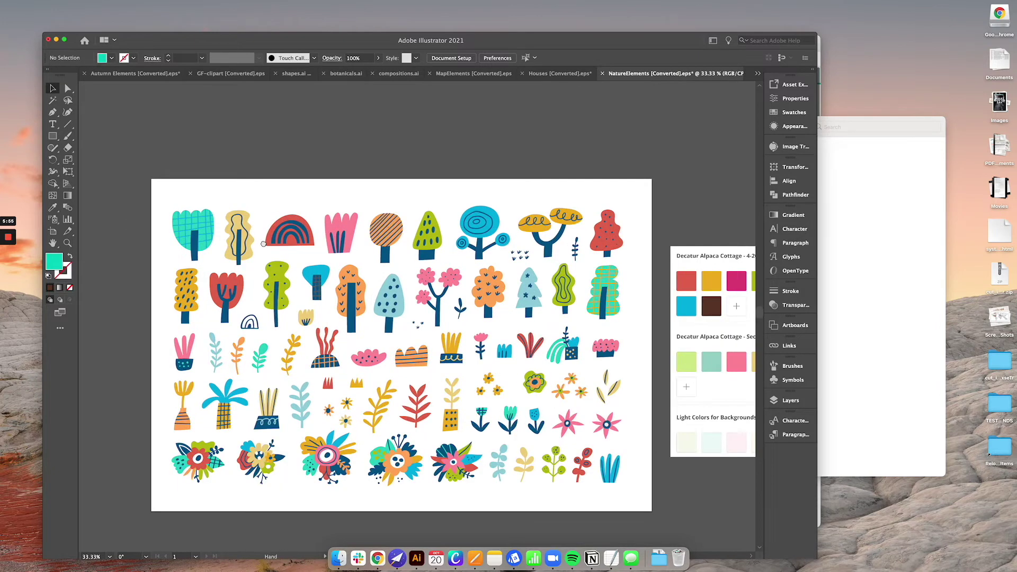
drag(264, 243, 255, 232)
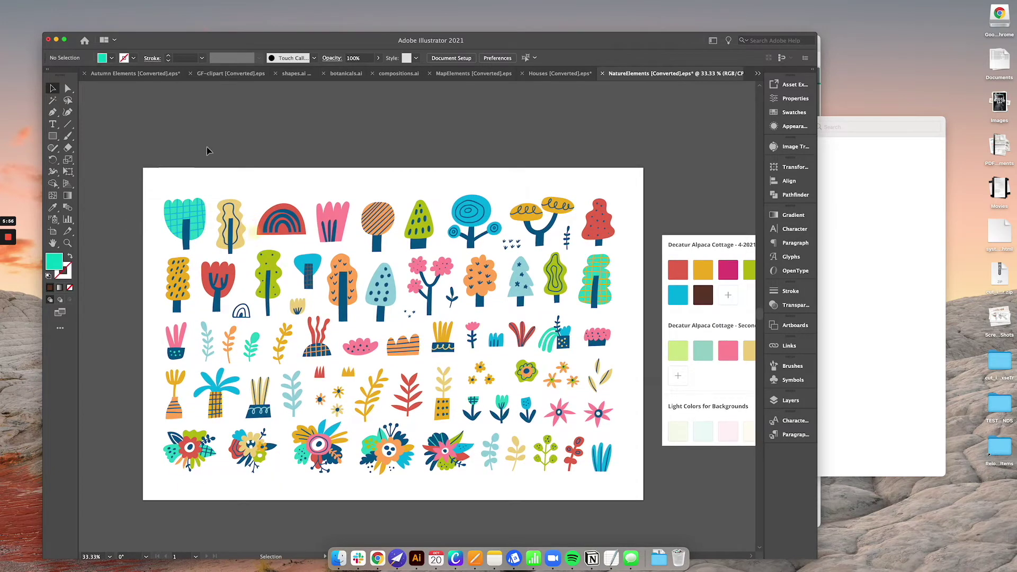
click(432, 325)
click(383, 157)
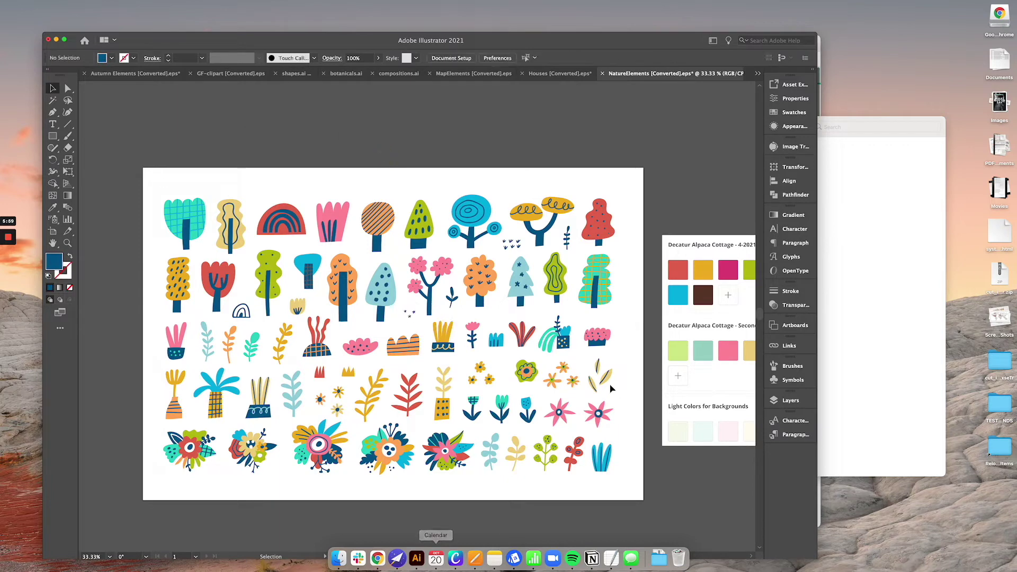
drag(123, 166, 629, 485)
click(545, 504)
click(491, 459)
Recolour one bottom-row plant brand cyan and the pale plant brand gold
click(679, 295)
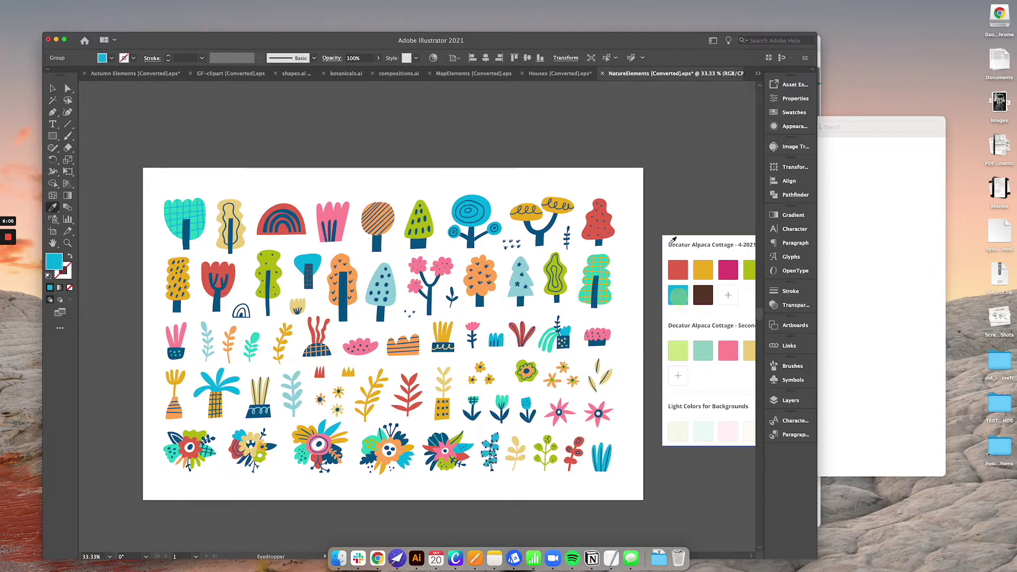
click(659, 191)
click(526, 449)
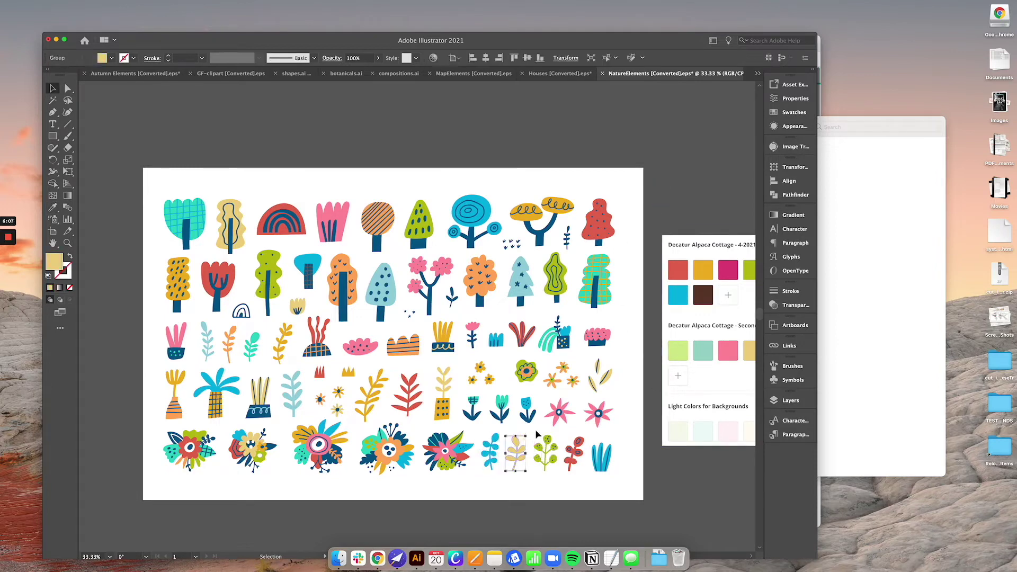
click(703, 269)
click(652, 212)
Select the top-row trees and rainbow, test-move the yellow tree and rainbow, then undo both moves
drag(201, 169, 626, 490)
click(467, 153)
click(420, 223)
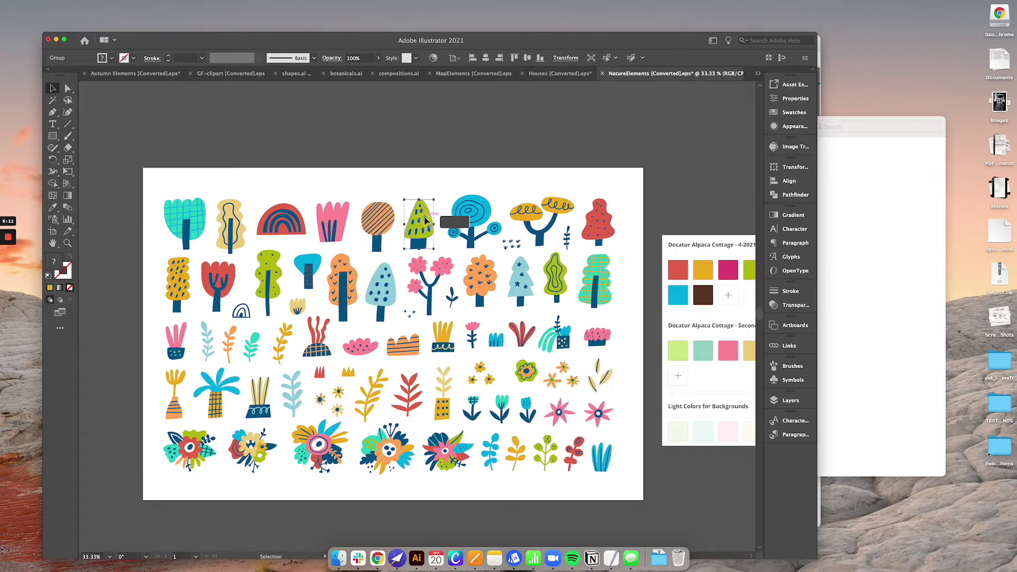
click(378, 223)
click(300, 229)
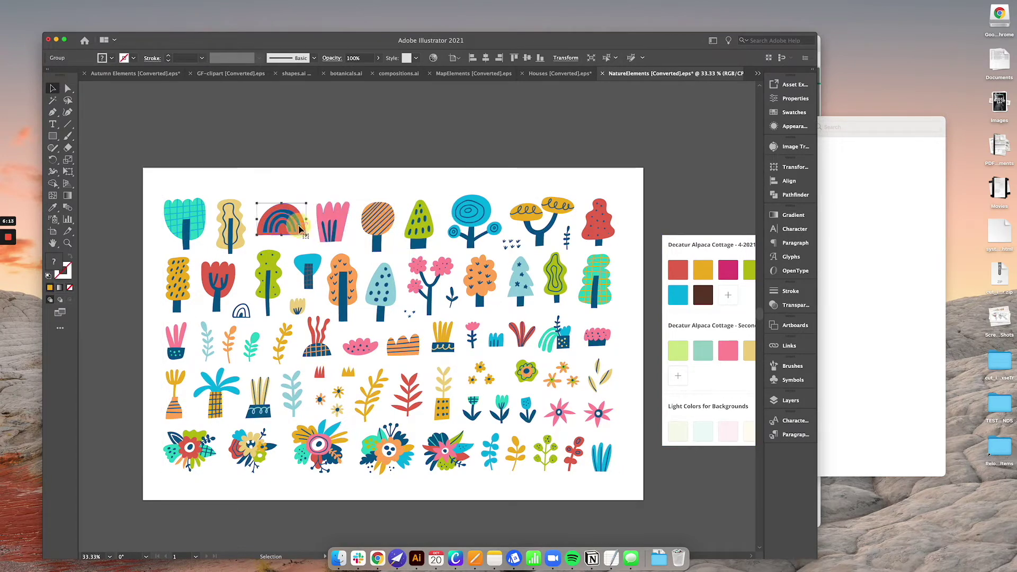
click(232, 225)
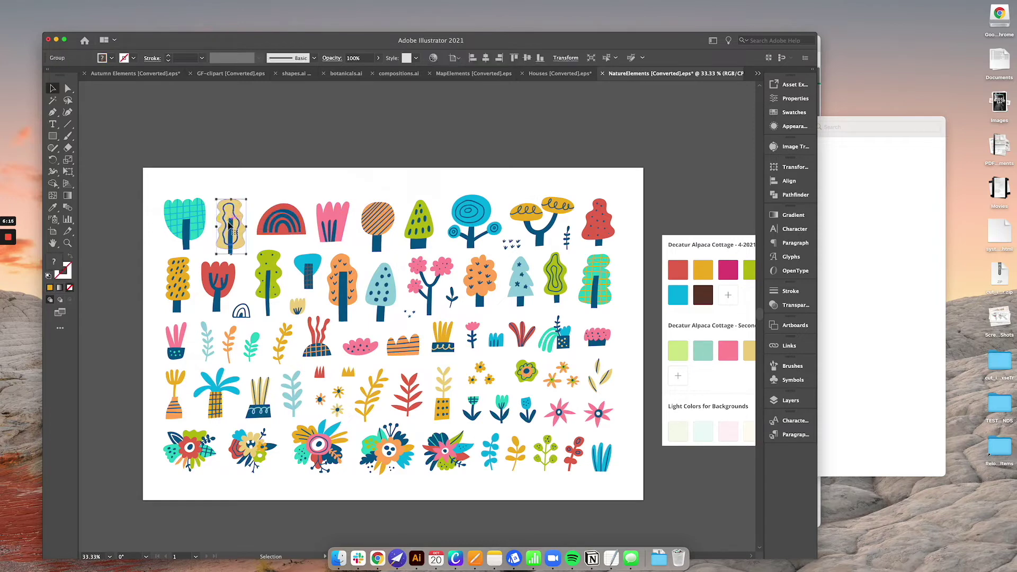
drag(230, 225, 238, 133)
drag(302, 229, 341, 164)
key(super+z)
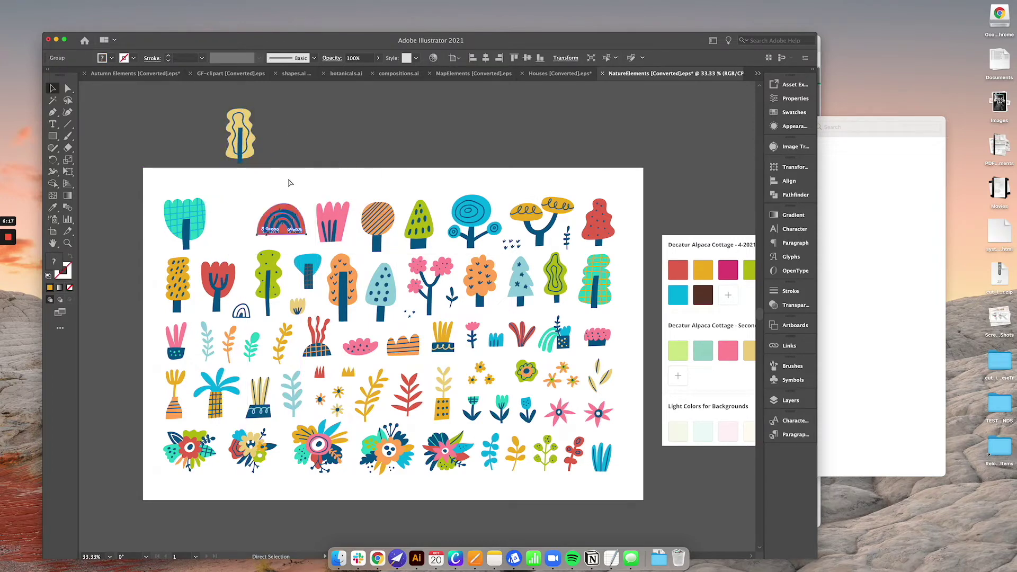
key(super+z)
Inspect the rainbow's paths with Direct Selection, then select all artwork on the artboard
click(301, 186)
click(285, 154)
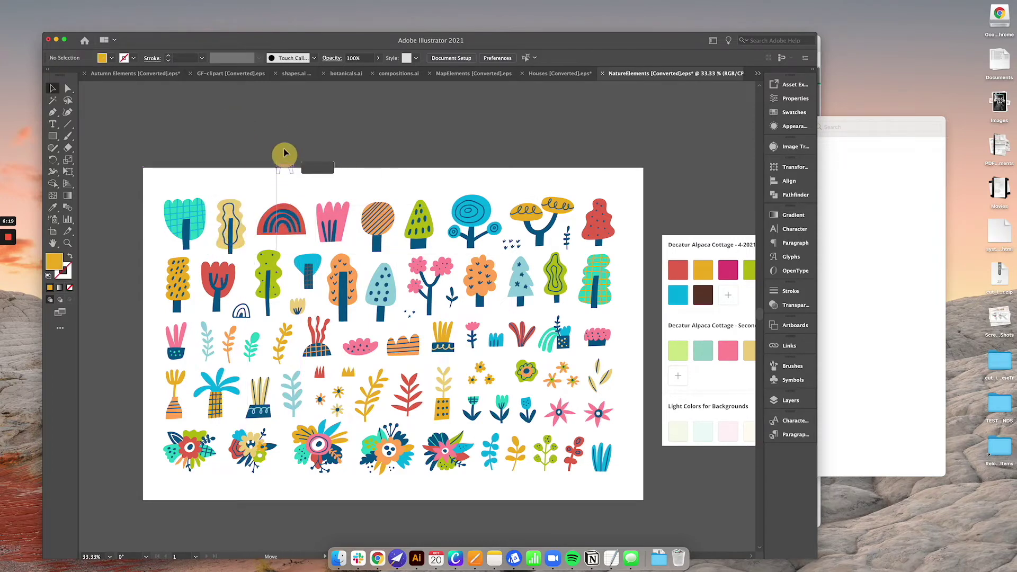
key(a)
drag(289, 159, 306, 241)
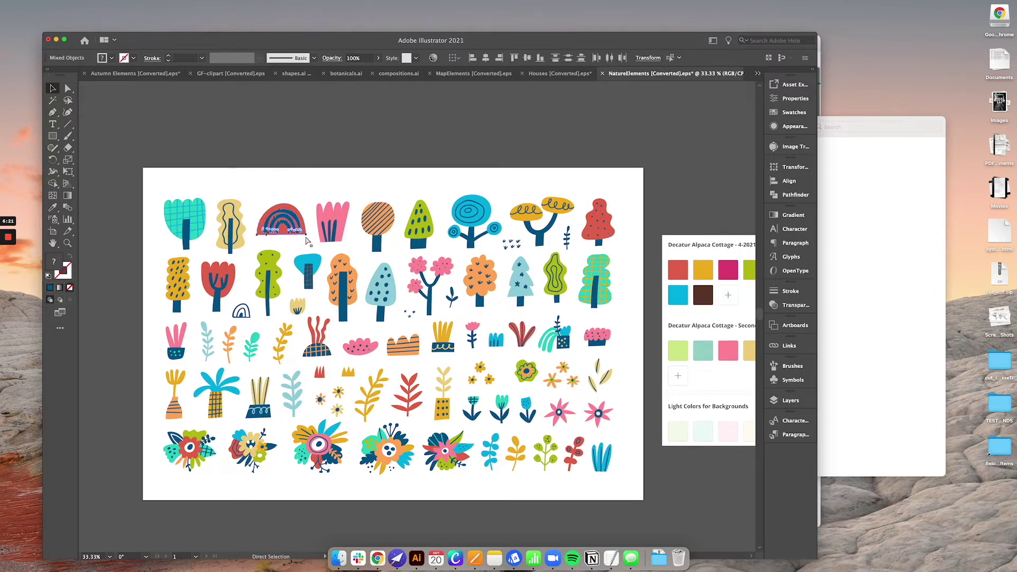
key(v)
click(295, 163)
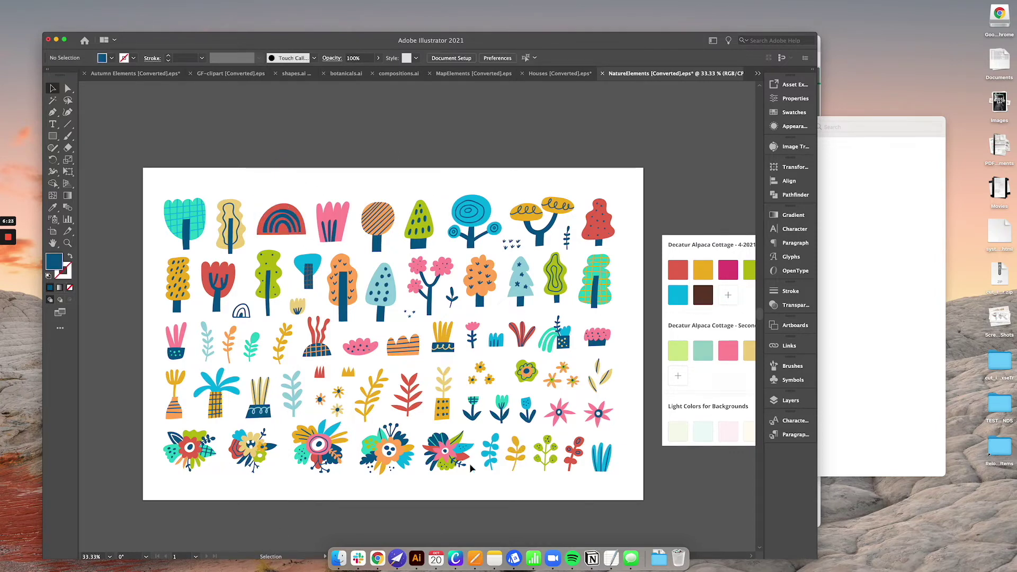
drag(147, 189, 614, 488)
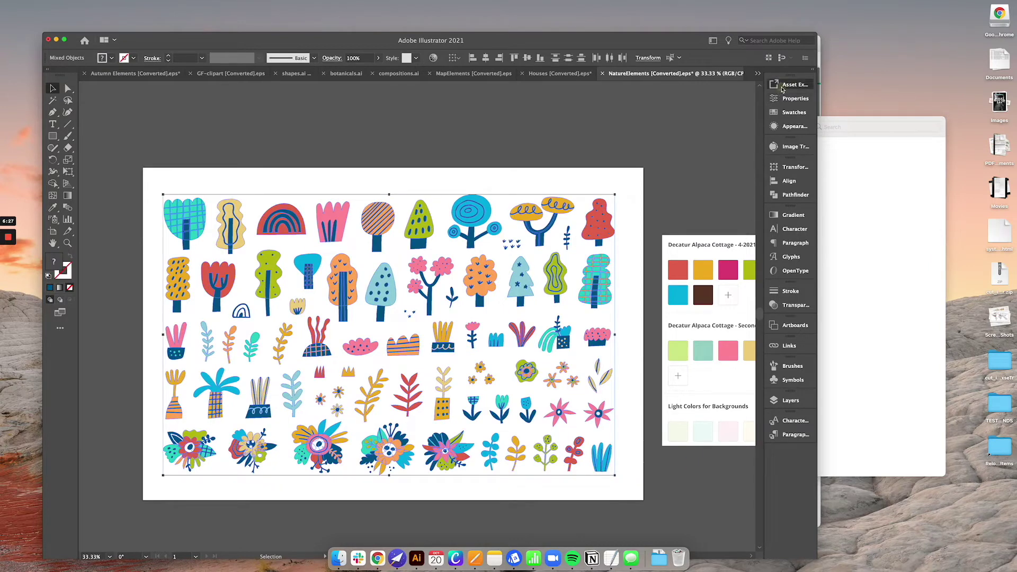
Add all selected artwork to Asset Export, removing the PNG sizes so only SVG remains
click(782, 86)
drag(543, 217, 663, 165)
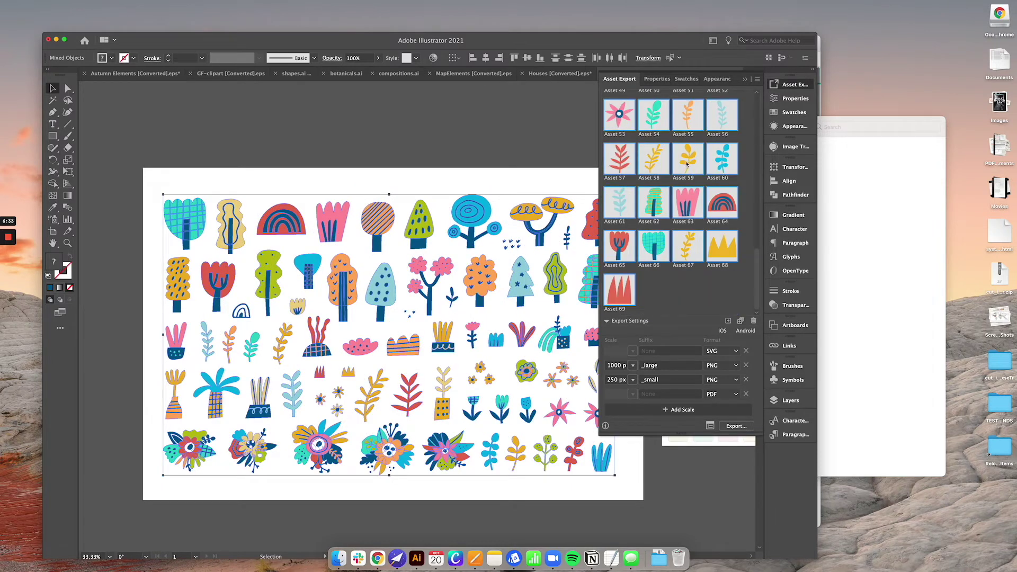
click(746, 366)
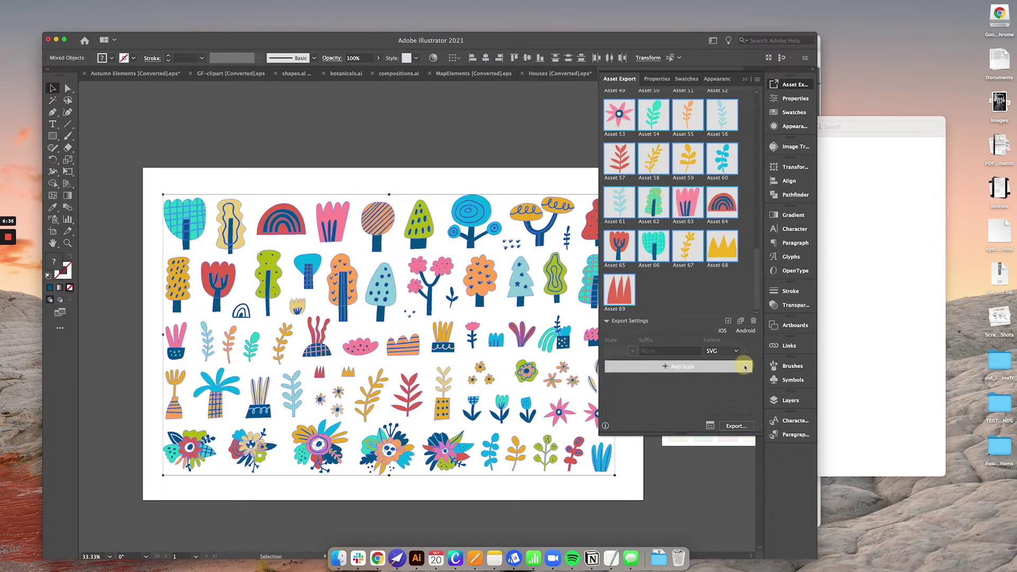
scroll(724, 273, up, 15)
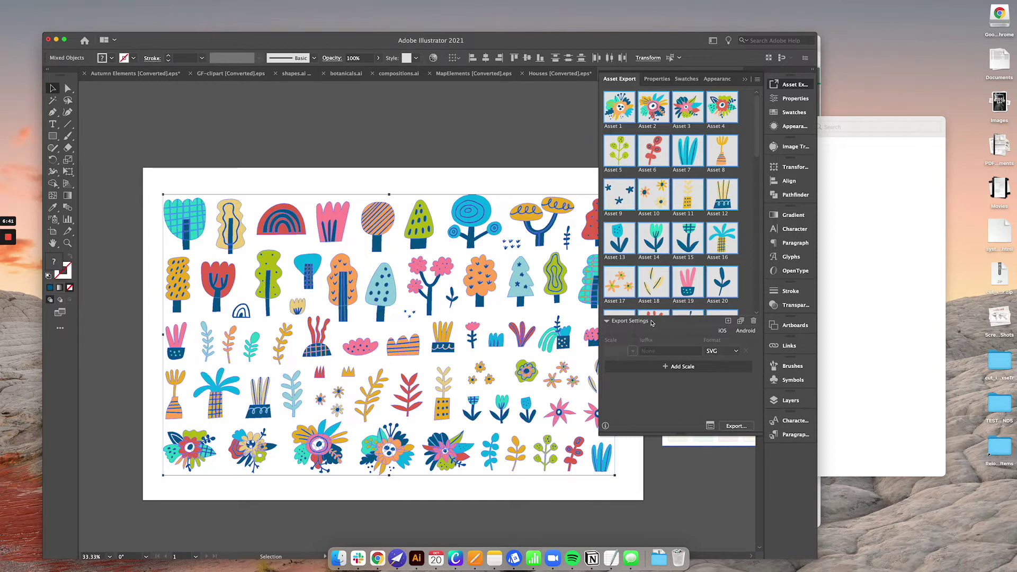
click(683, 366)
click(721, 365)
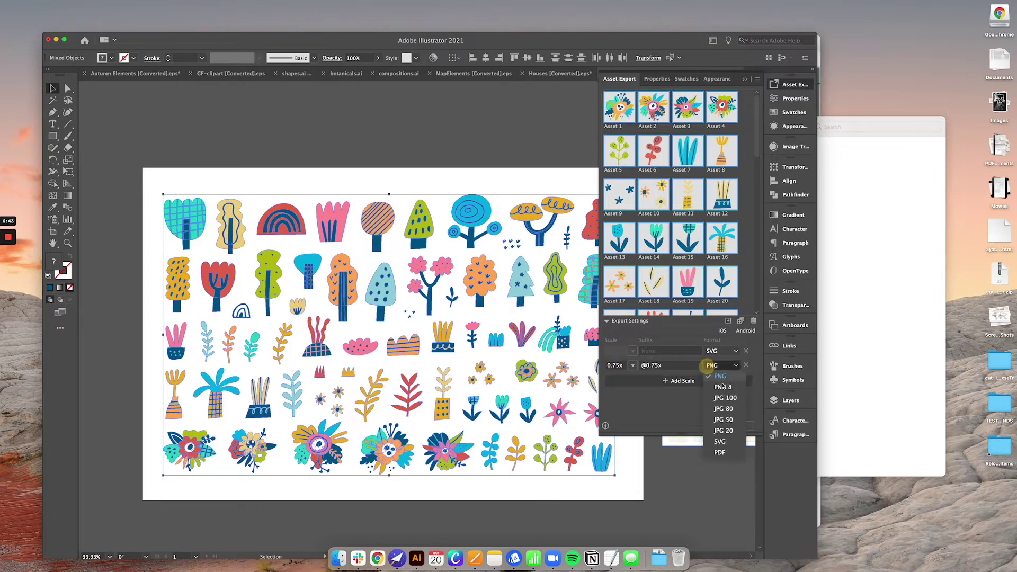
click(652, 415)
click(746, 366)
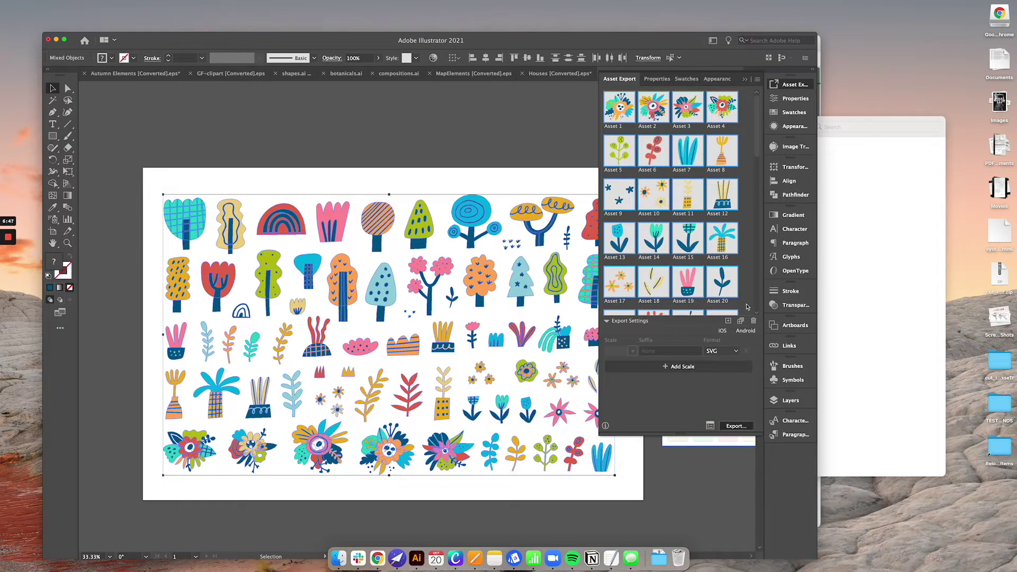
Export the assets into a new Map Nature folder inside Let's Go Studio (1)
click(446, 138)
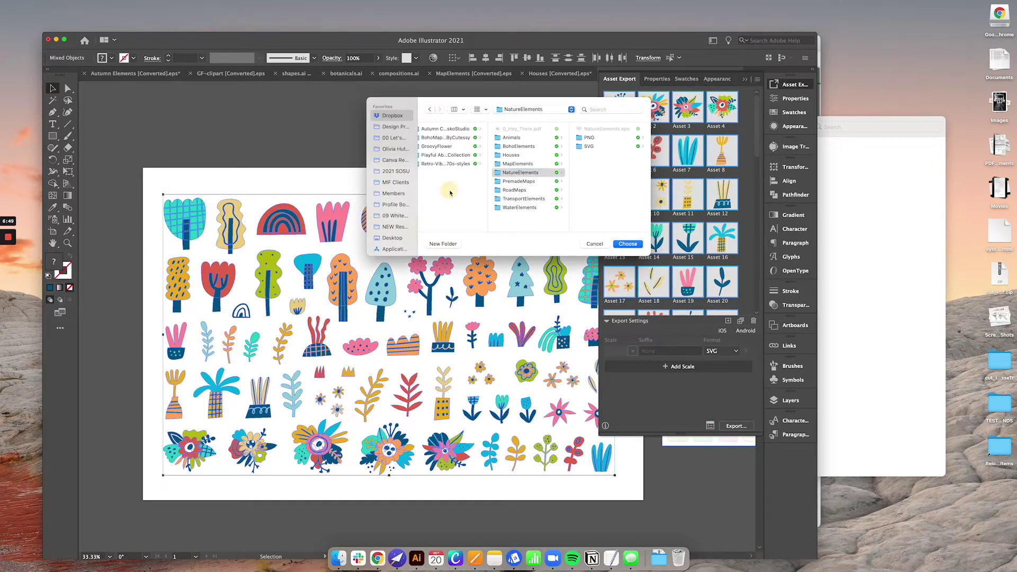
key(Left)
click(545, 190)
click(453, 247)
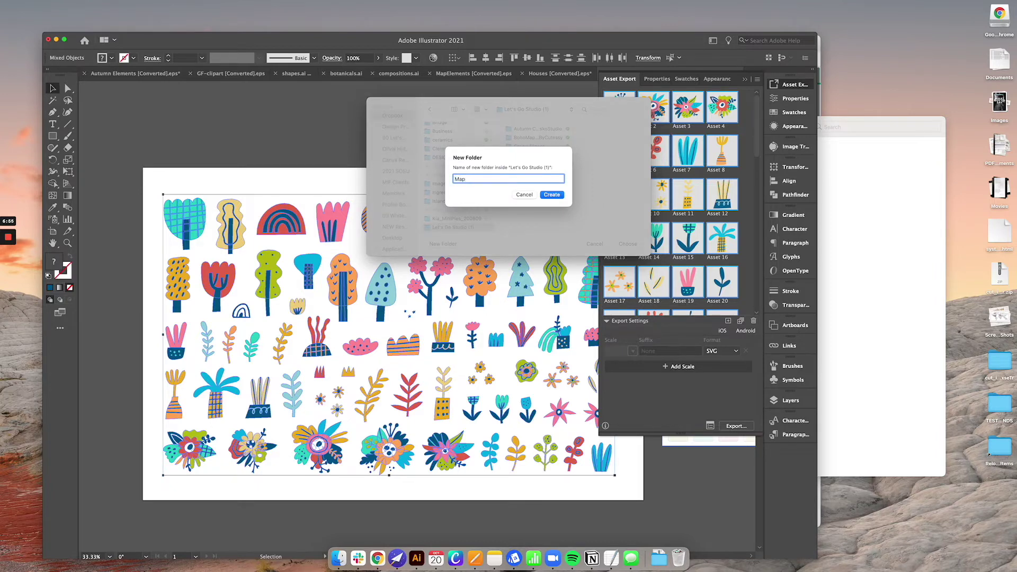
key(Return)
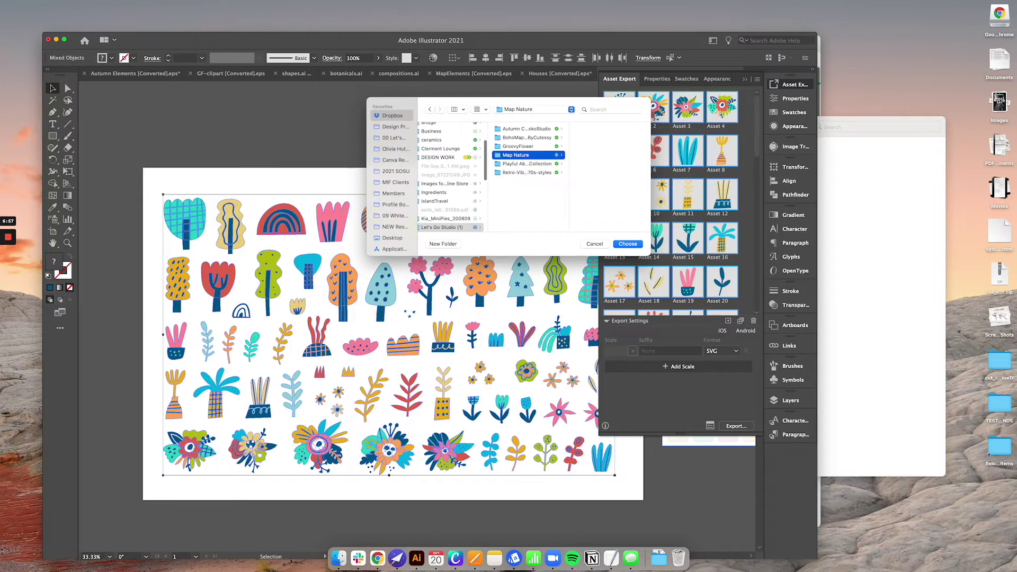
key(Return)
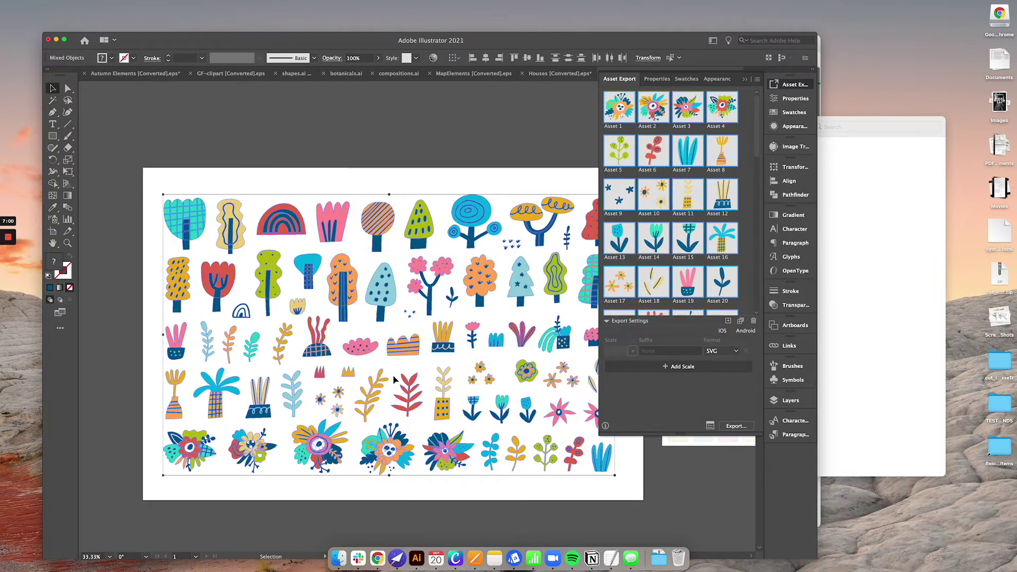
click(354, 158)
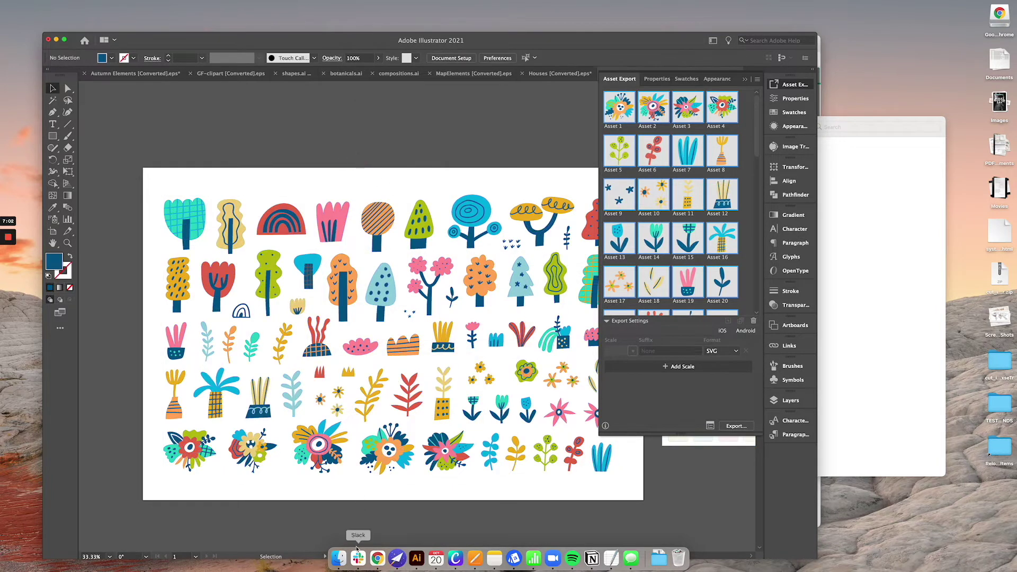
Go to Canva's designs page and open the Brand Files folder
click(378, 558)
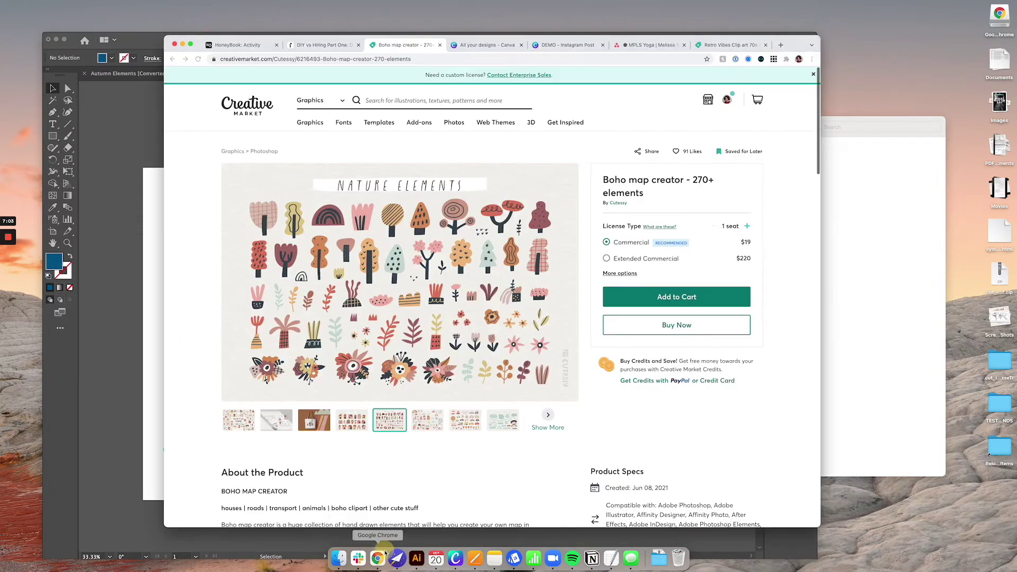
click(566, 45)
click(485, 45)
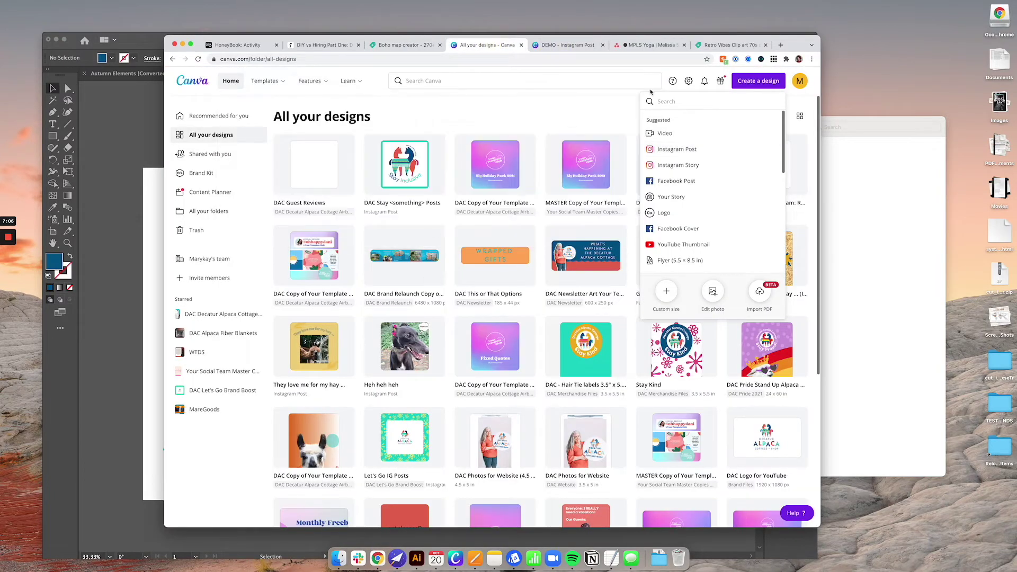
click(209, 211)
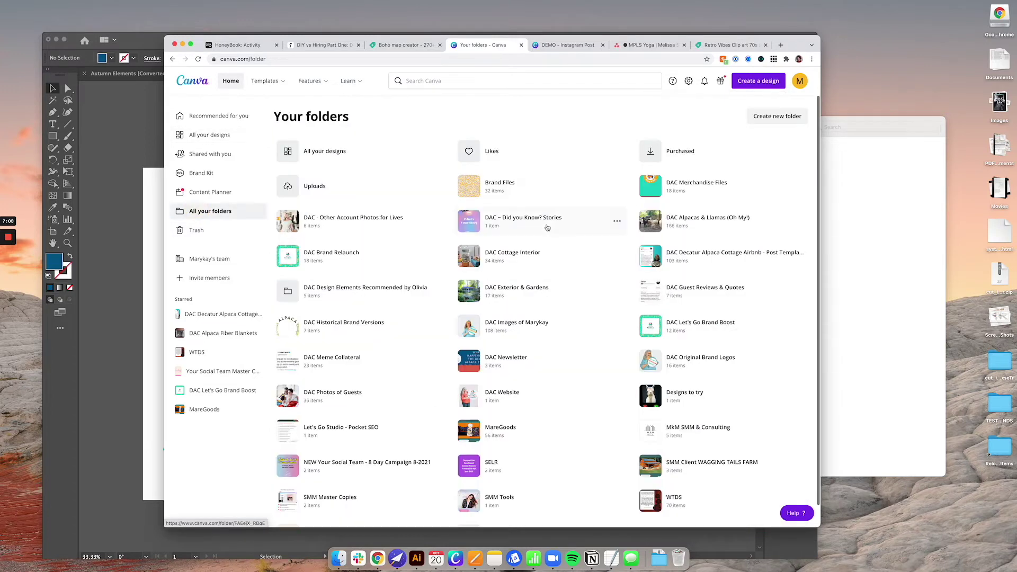
click(519, 187)
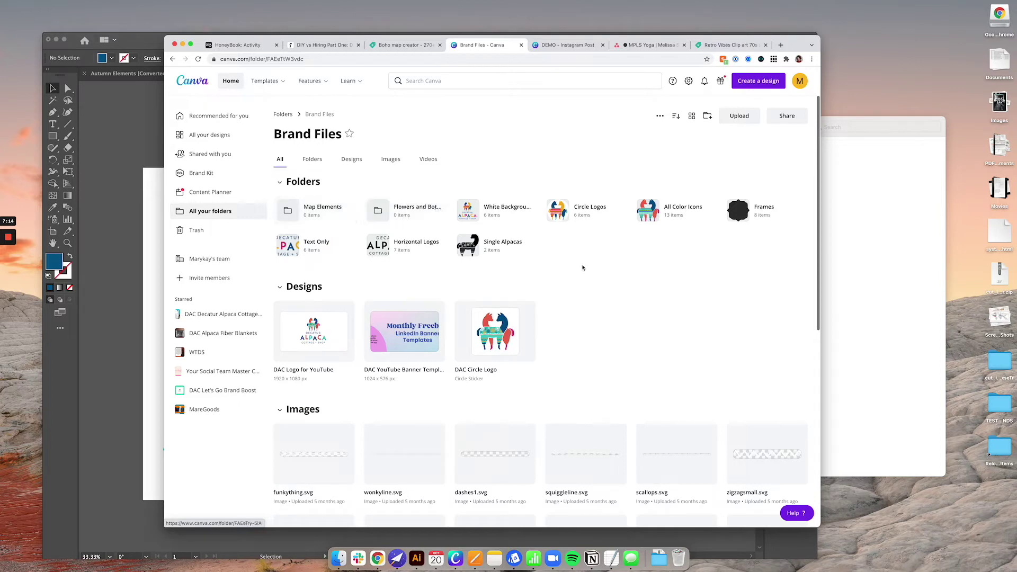
Create a folder named Map Nature in Brand Files and open it
click(709, 116)
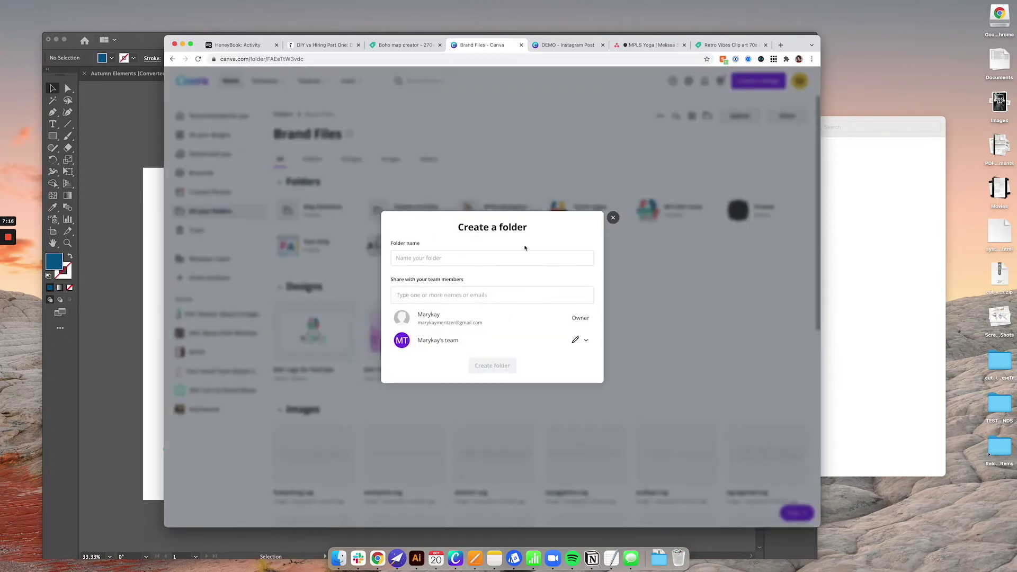
click(488, 257)
text(Map Nature)
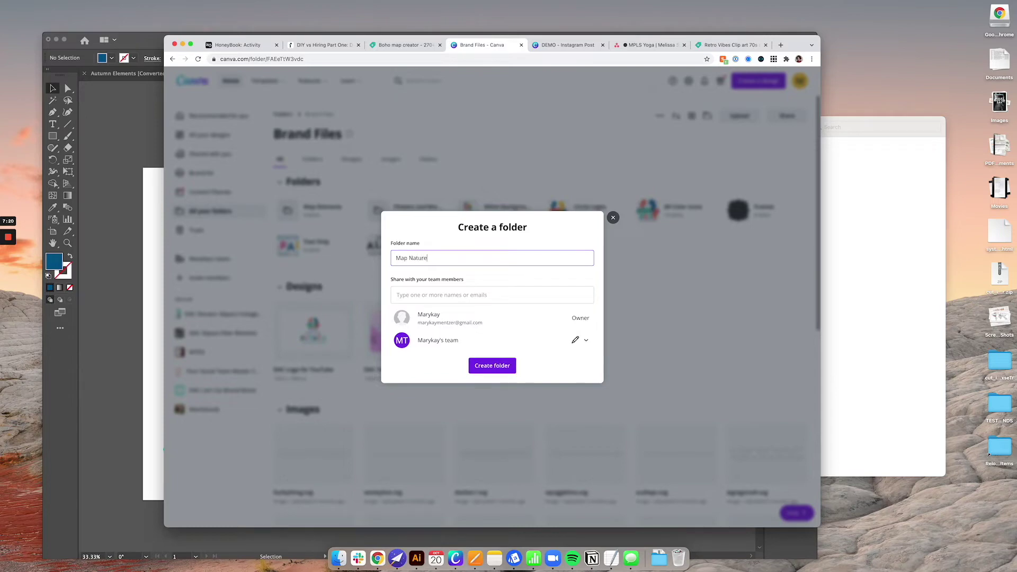
click(493, 365)
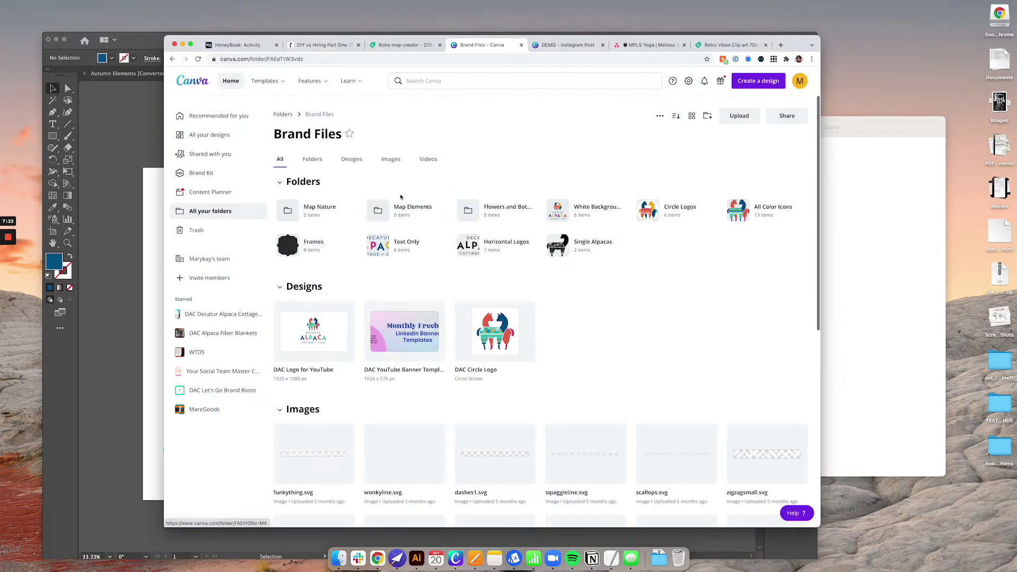
click(319, 226)
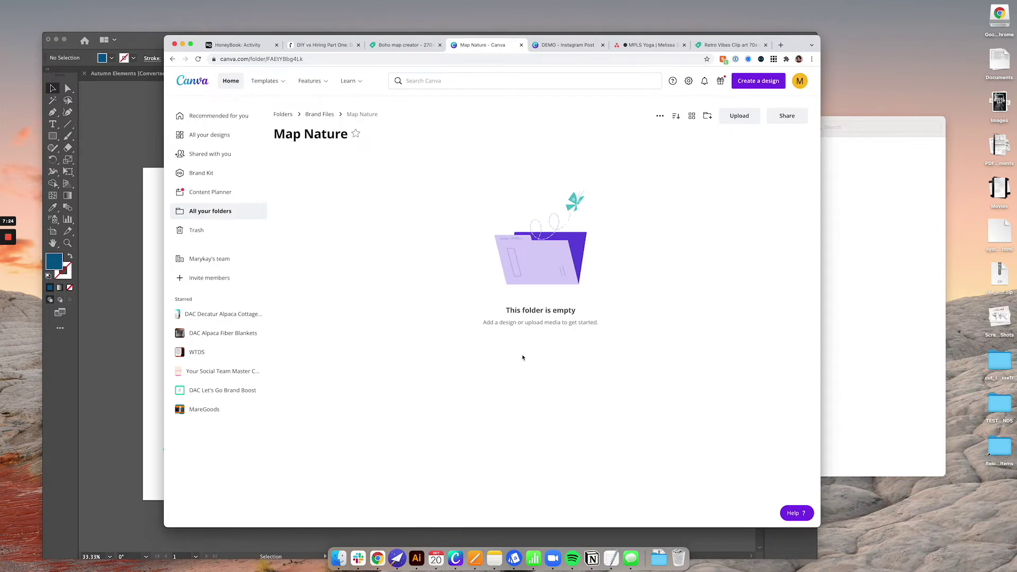
click(339, 558)
Select all exported SVGs in Finder's Map Nature folder and upload them into Canva's Map Nature folder
click(424, 228)
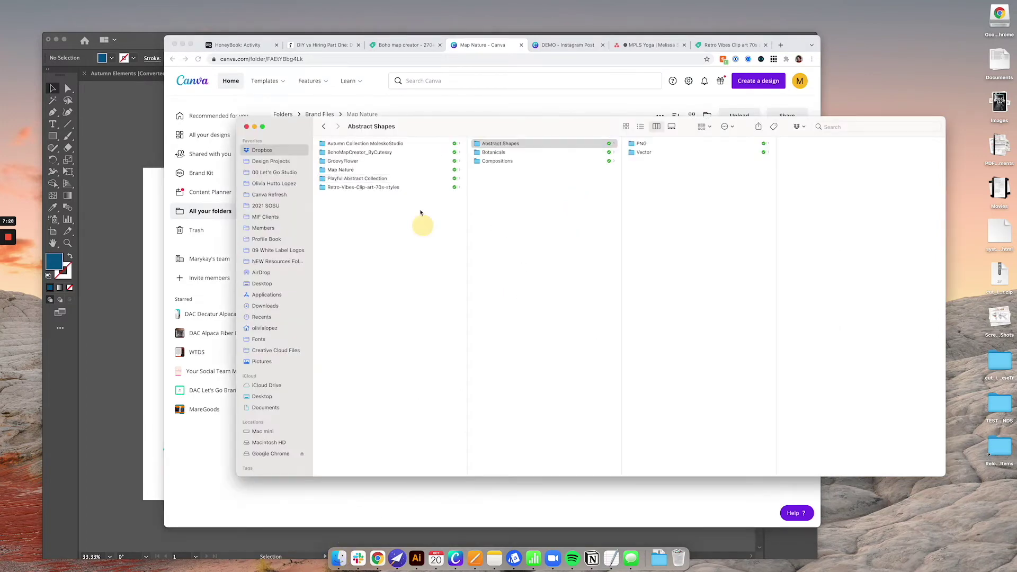
click(459, 171)
click(624, 362)
key(super+a)
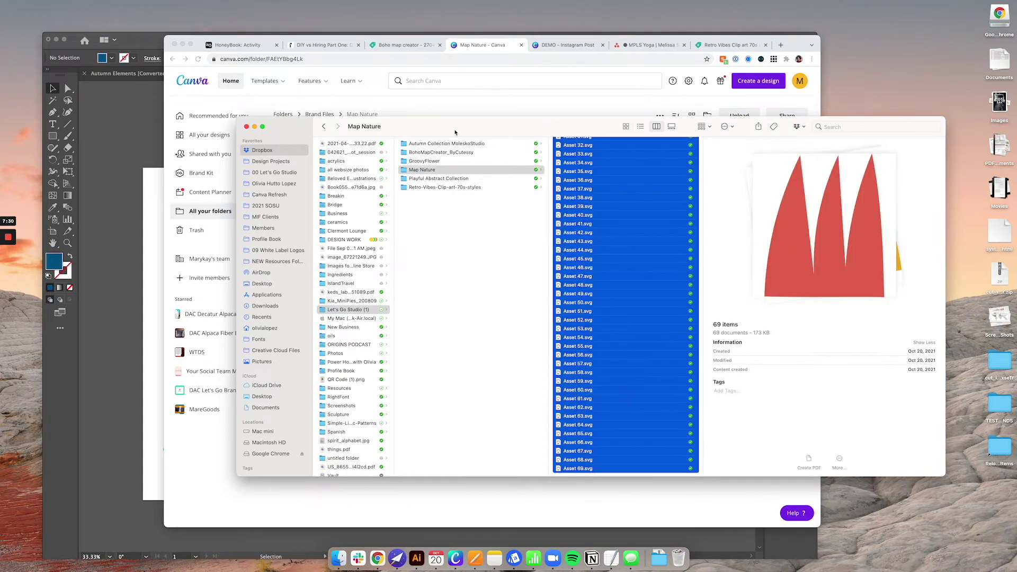
drag(455, 132, 807, 135)
drag(929, 235, 523, 311)
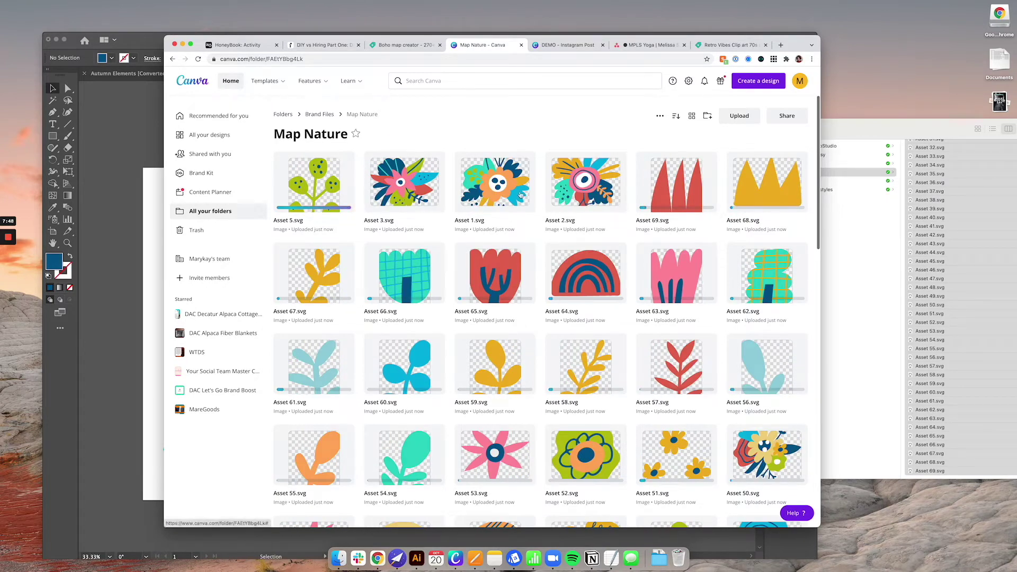
Check the uploaded files, then return to the DEMO Instagram Post design
scroll(566, 333, down, 15)
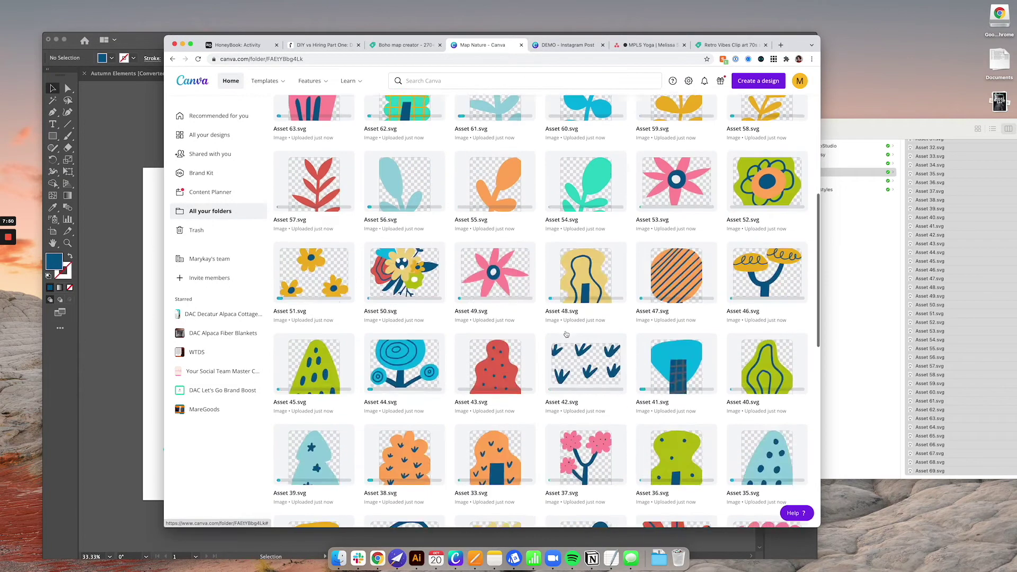
scroll(488, 477, up, 15)
mouse_move(8, 271)
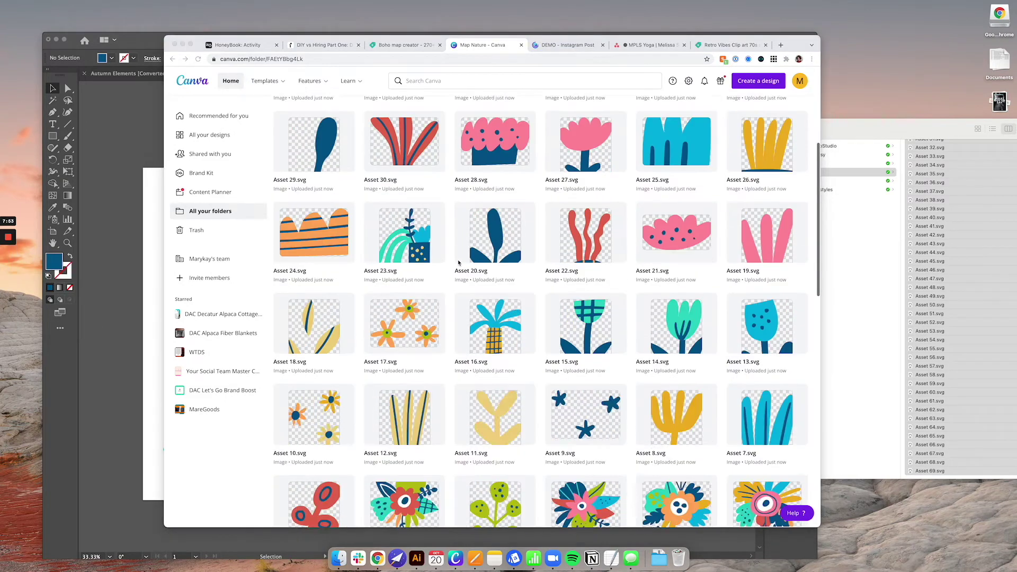
click(563, 47)
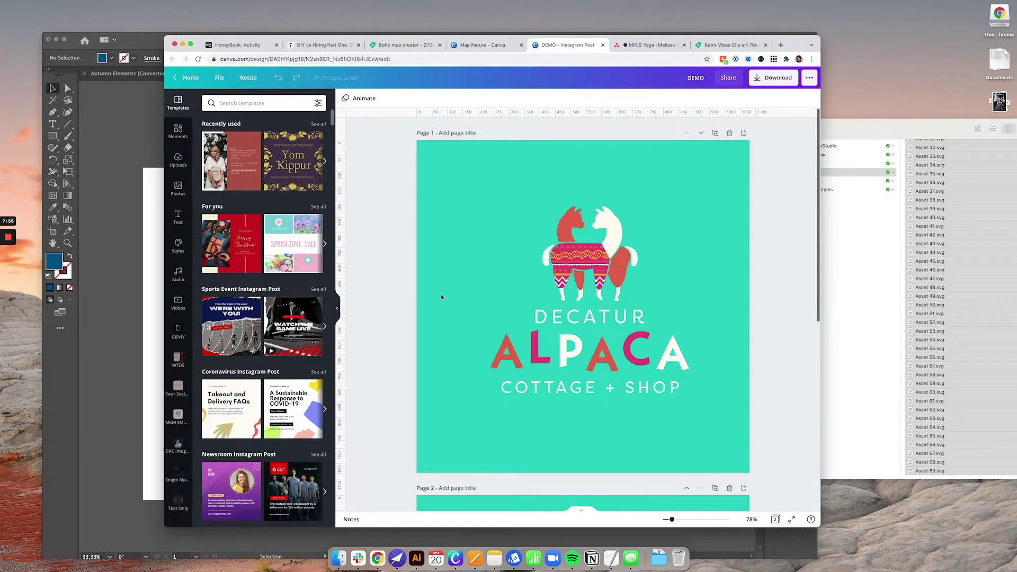
Nudge the SVG text on page 2 and open Brand Files > Map Nature graphics
scroll(570, 262, down, 6)
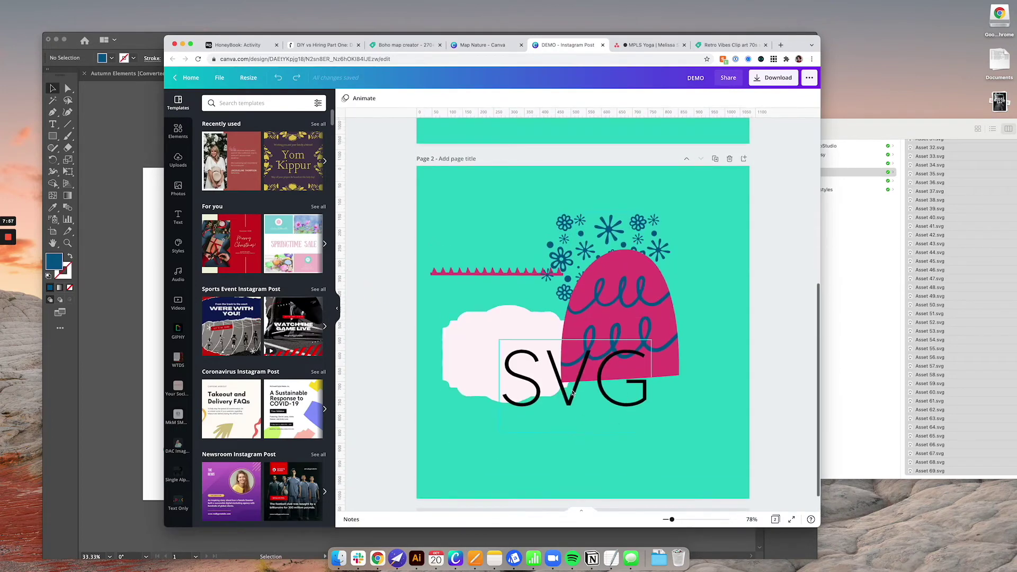
drag(580, 377, 616, 366)
click(490, 212)
scroll(173, 389, down, 10)
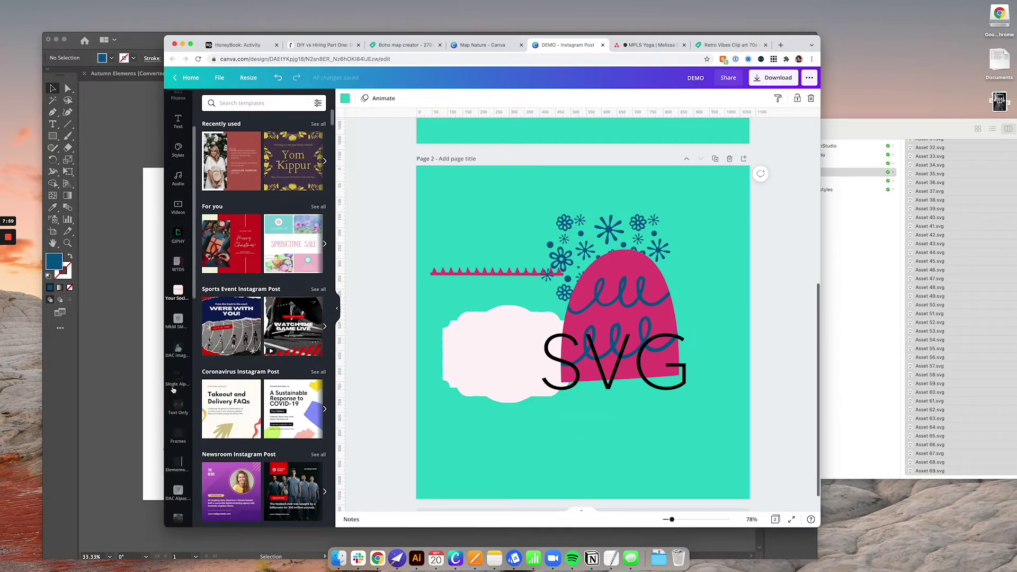
scroll(173, 390, down, 2)
click(178, 501)
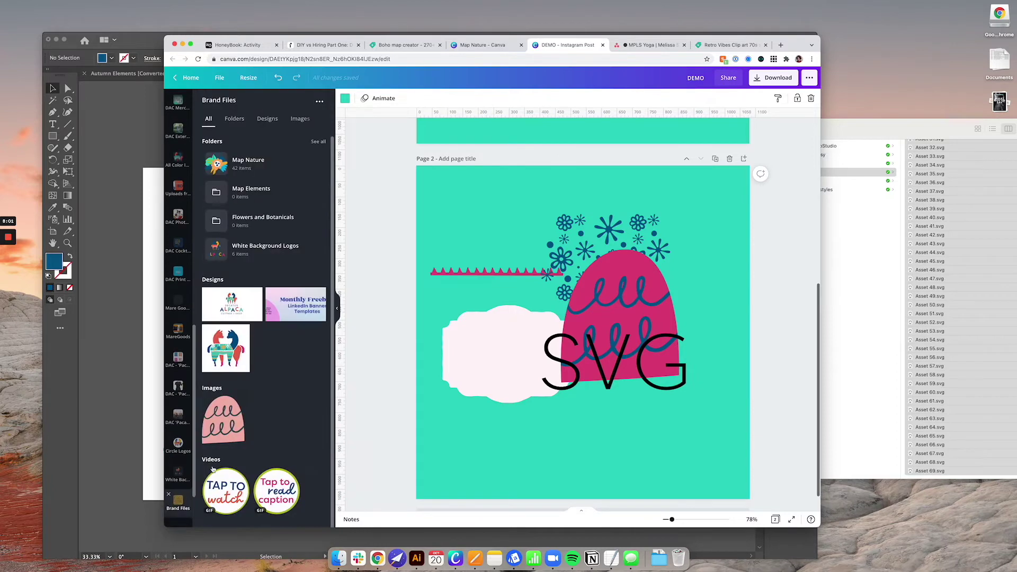
click(275, 162)
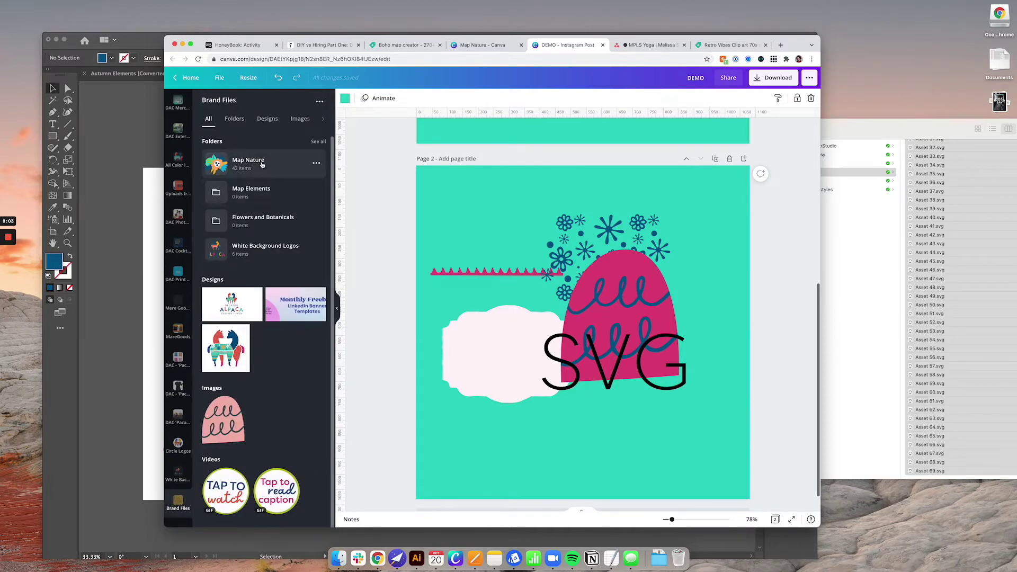
Add the sprouts graphic at the page's top-left and recolour it white
click(246, 166)
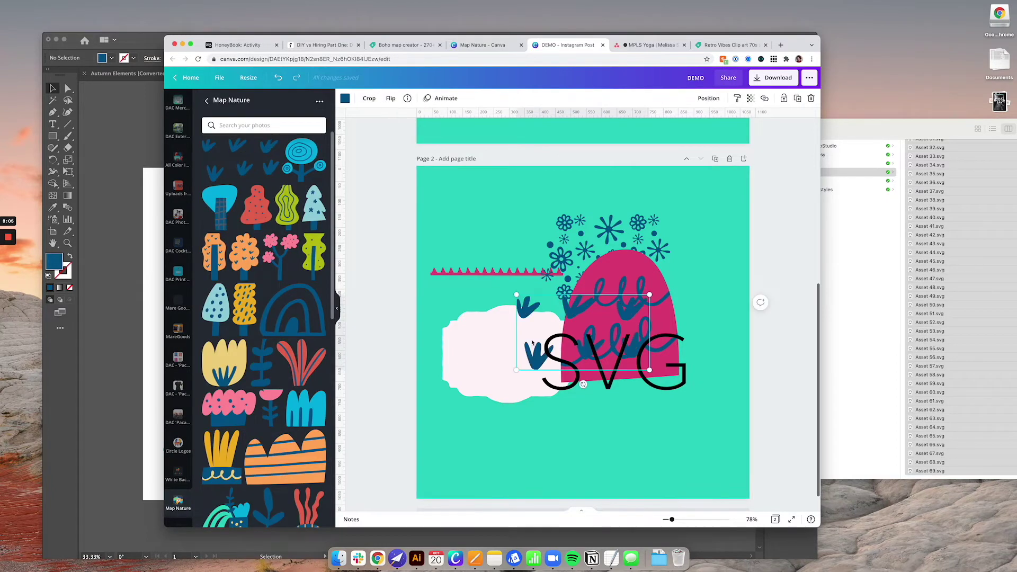
drag(532, 344, 453, 215)
click(345, 98)
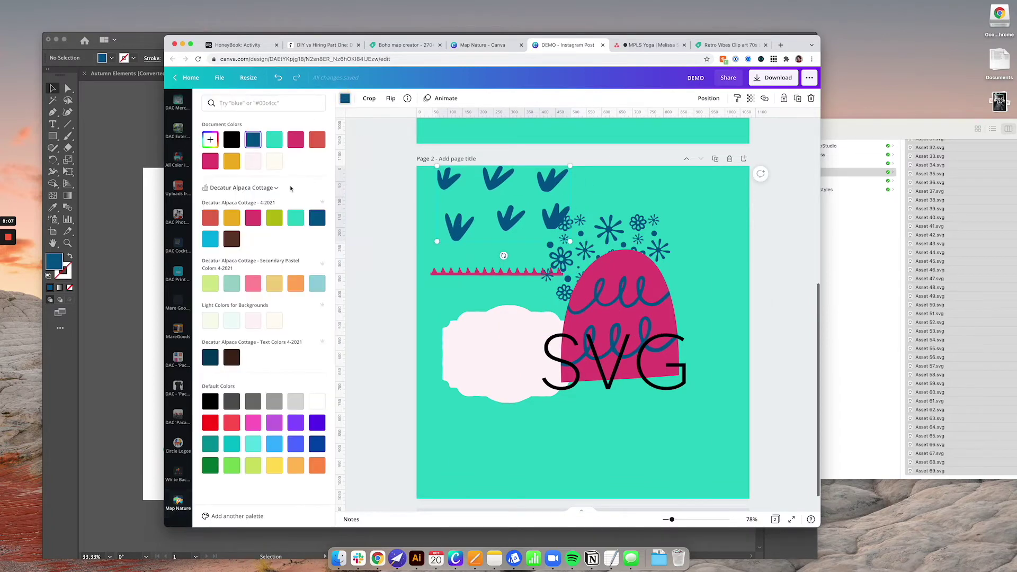
click(274, 161)
drag(483, 211, 489, 219)
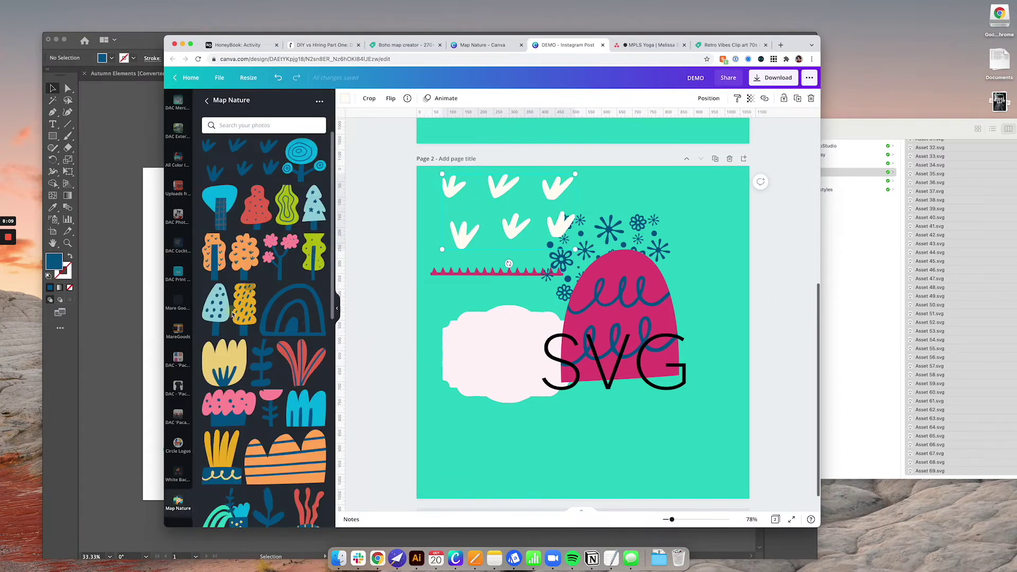
Place the yellow dotted tree beside the pink arch, discarding the red leaf plant
drag(245, 314, 741, 181)
click(293, 350)
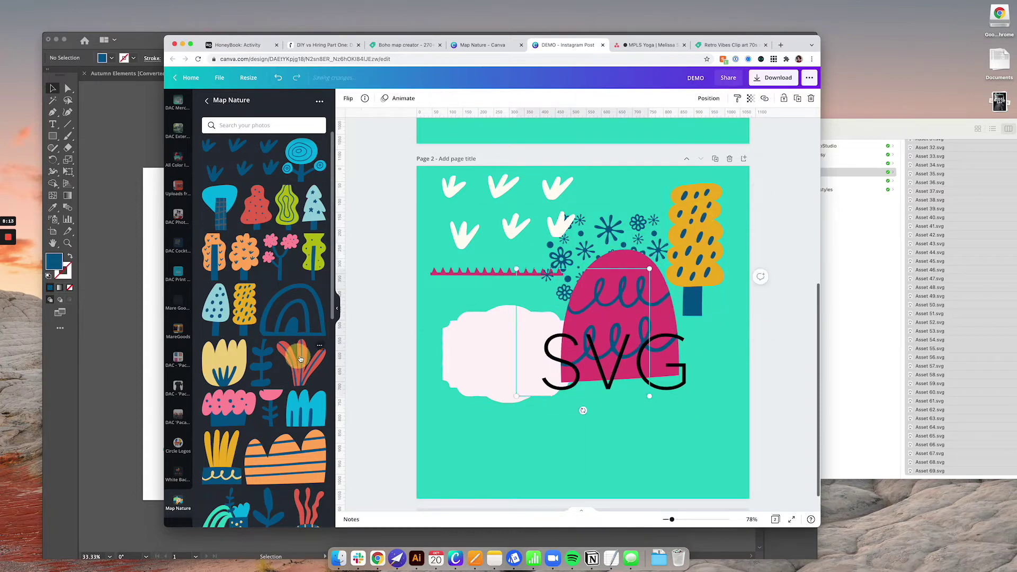
drag(536, 336, 430, 423)
key(Delete)
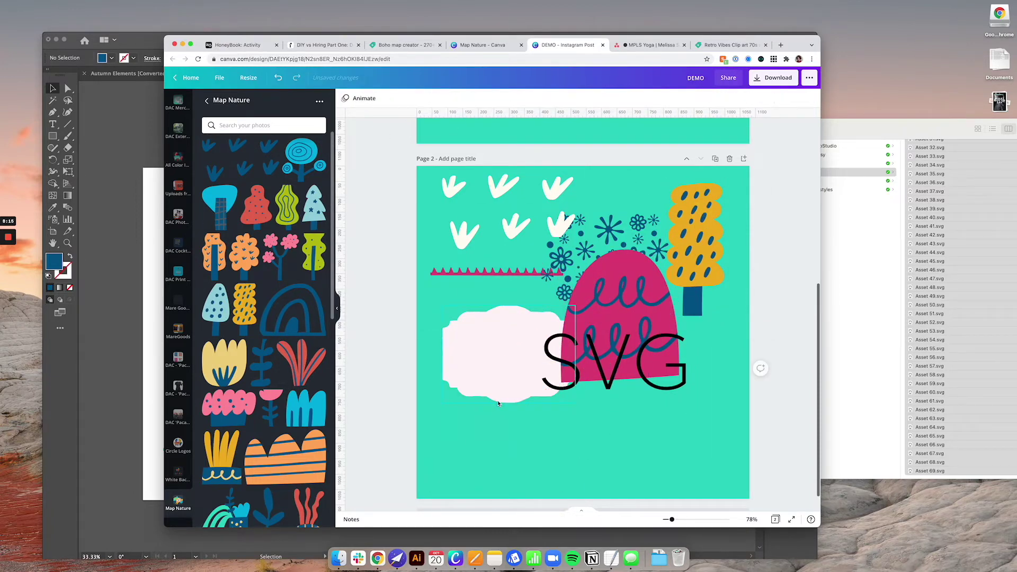
scroll(265, 353, down, 5)
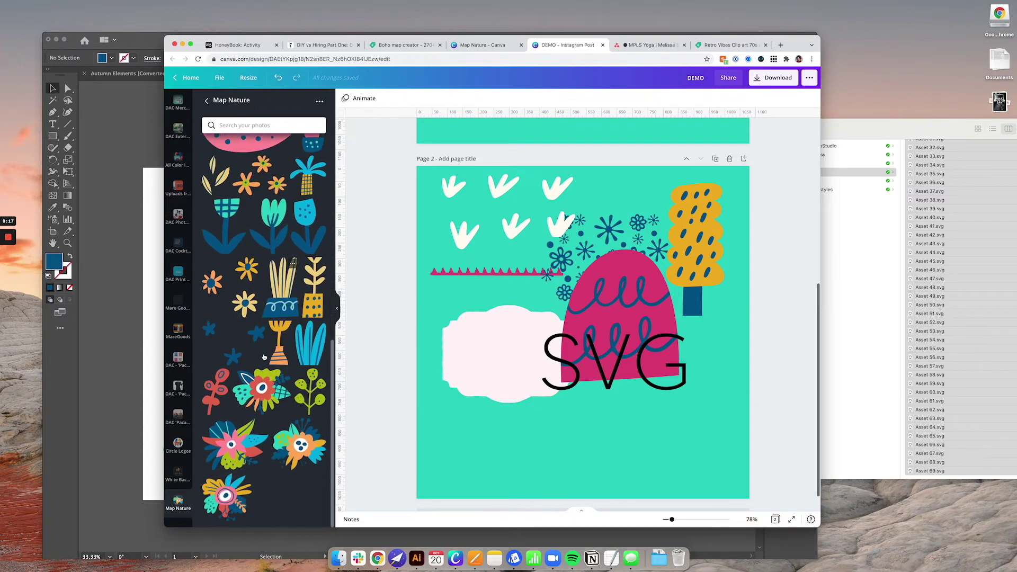
Try and remove the red and orange flowers, then place the three-flower graphic lower left
click(262, 390)
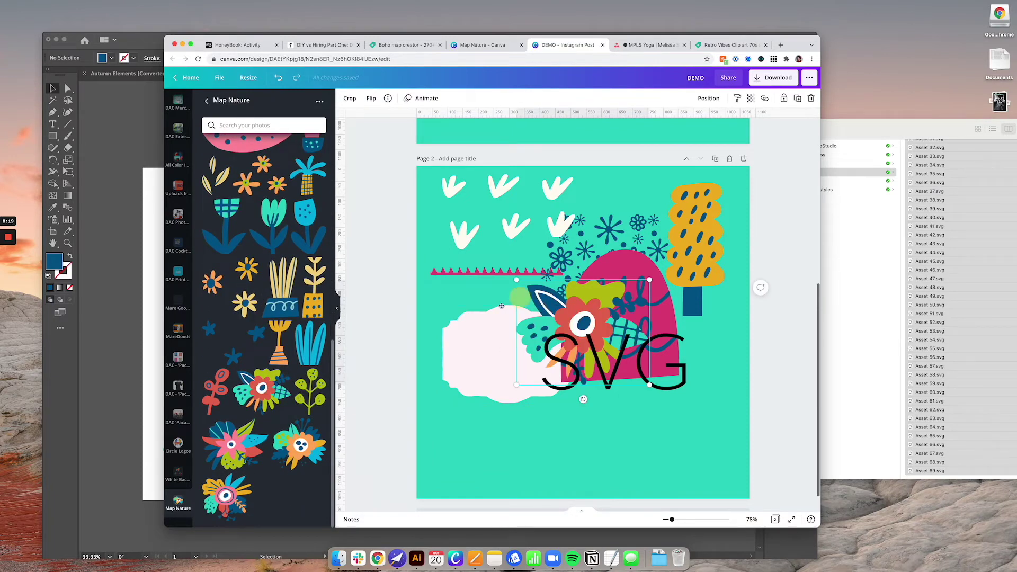
mouse_move(501, 306)
mouse_down()
mouse_move(481, 341)
mouse_move(470, 325)
mouse_move(483, 350)
mouse_move(503, 345)
mouse_move(459, 342)
mouse_move(484, 336)
mouse_move(472, 355)
mouse_move(497, 300)
mouse_up()
key(Delete)
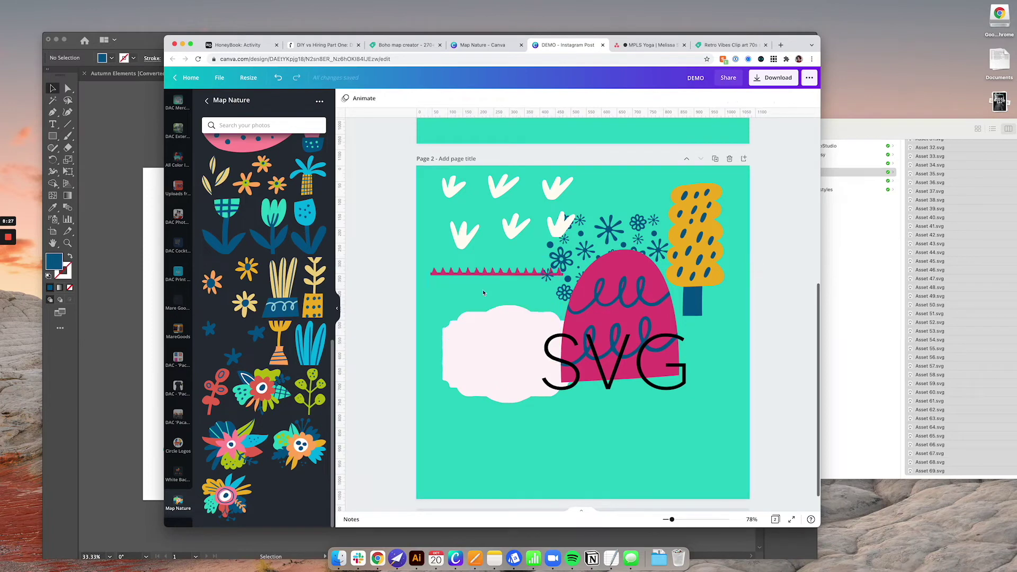
click(288, 448)
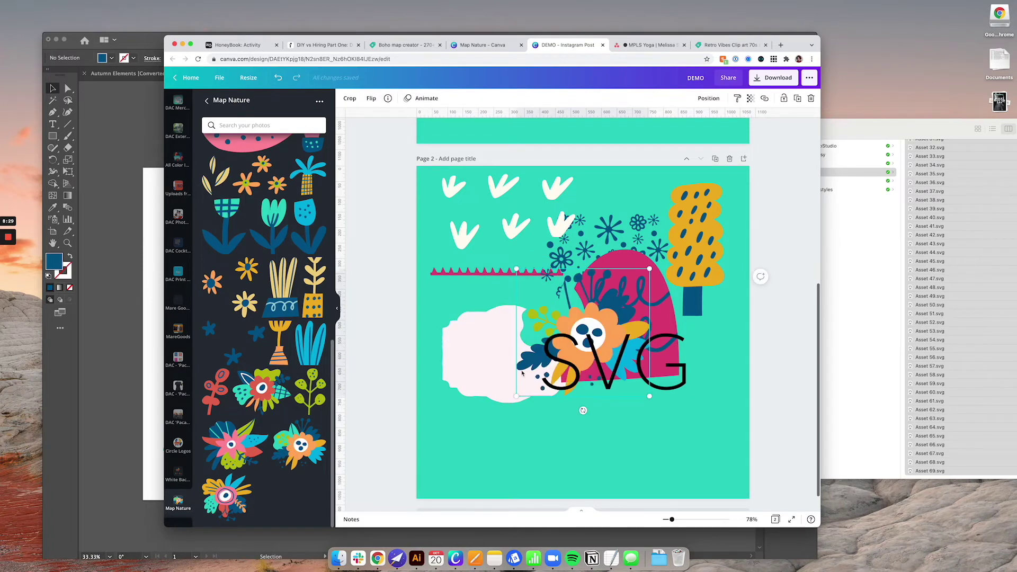
key(Delete)
click(220, 304)
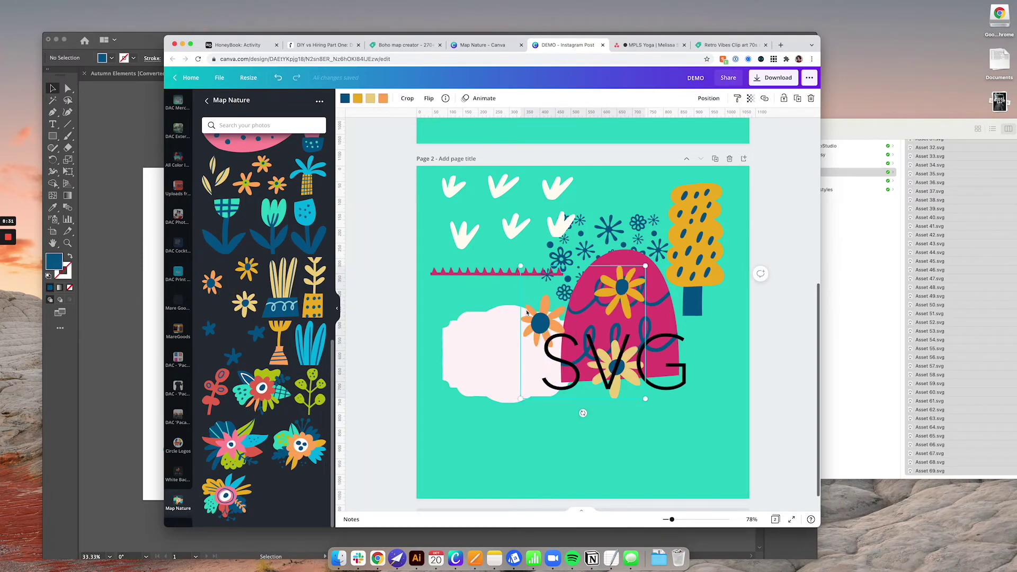
drag(536, 316, 448, 415)
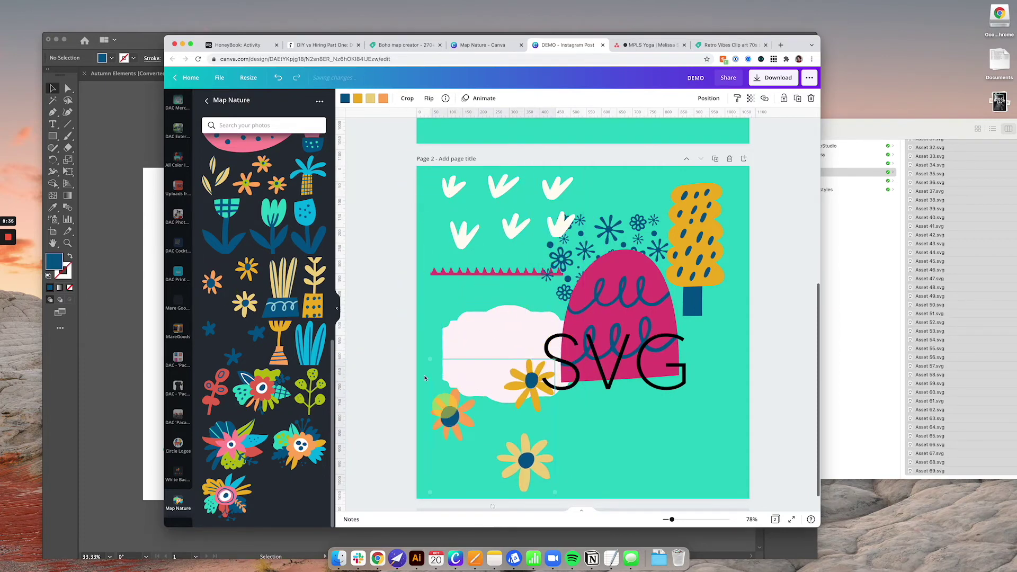
click(390, 327)
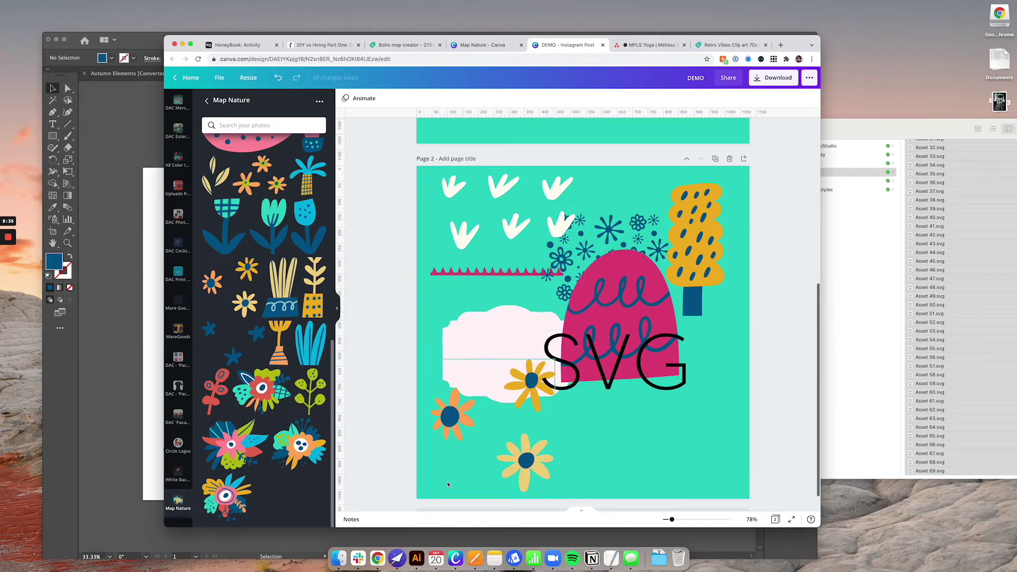
In Illustrator, close NatureElements without saving and hide the Asset Export panel
click(417, 560)
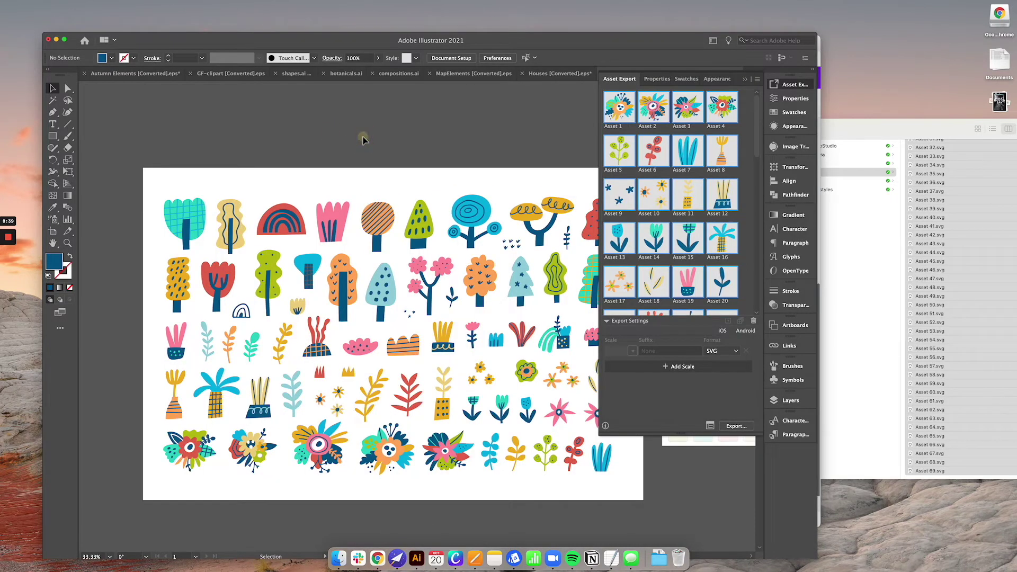
key(super+w)
click(442, 318)
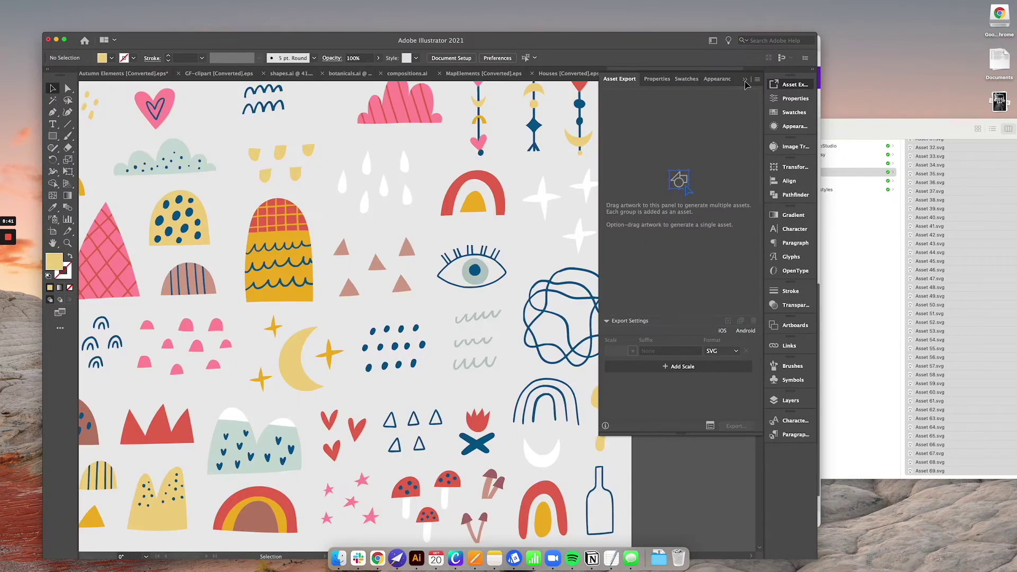
click(745, 80)
Switch to the Houses document and place the brand palette image beside the artboard
click(570, 74)
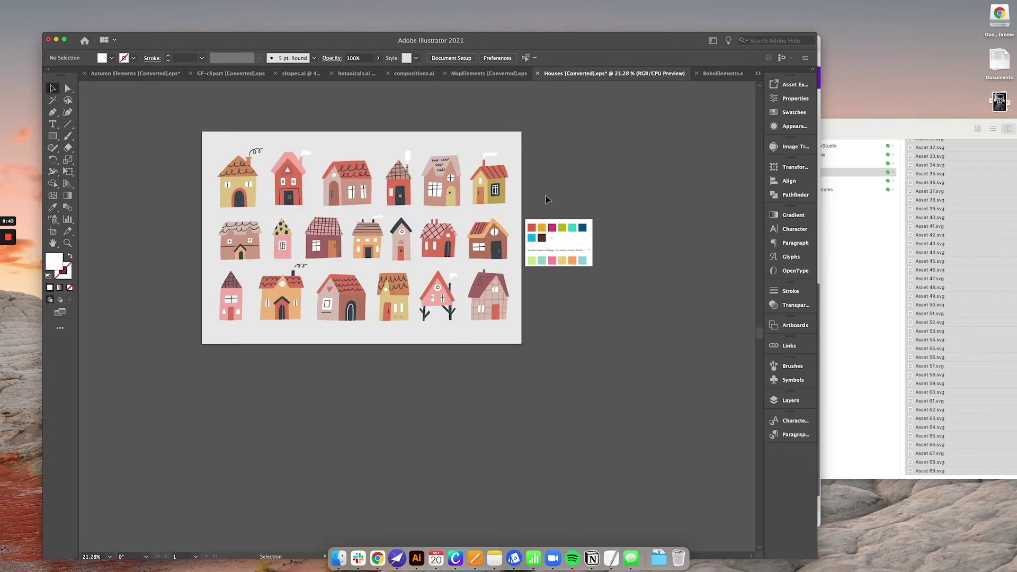
scroll(556, 183, up, 3)
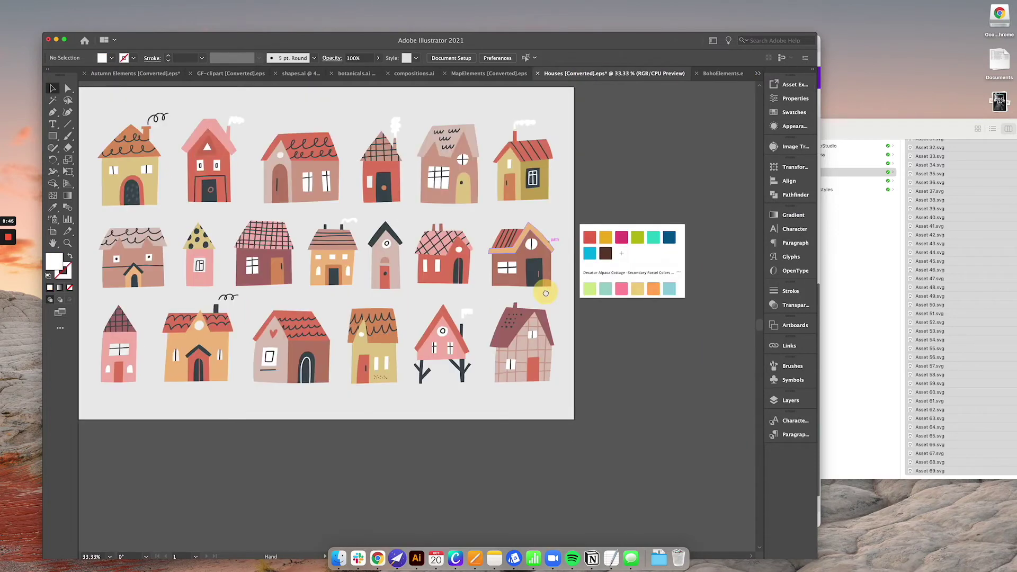
drag(617, 246, 629, 295)
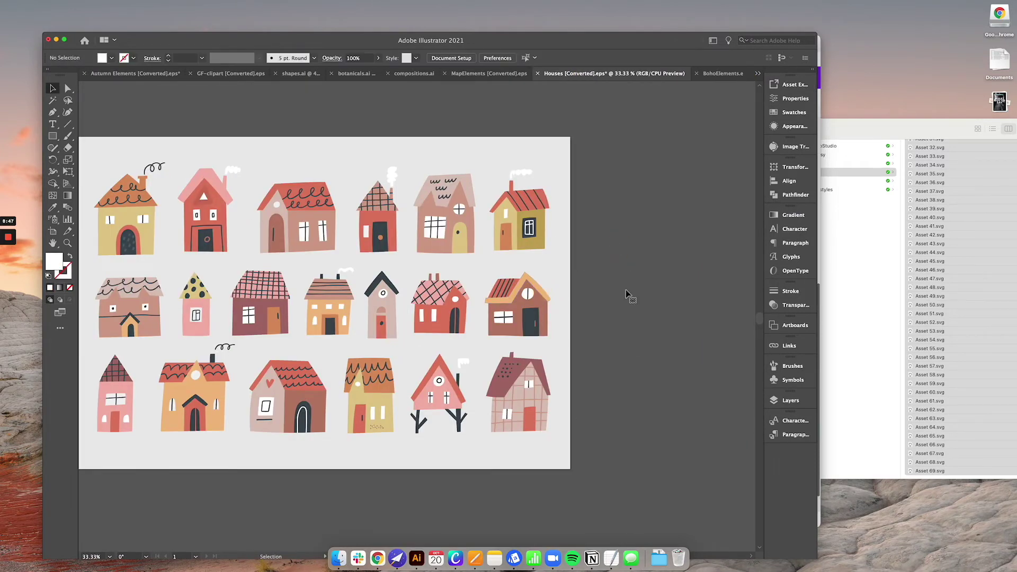
drag(482, 303, 624, 252)
click(613, 144)
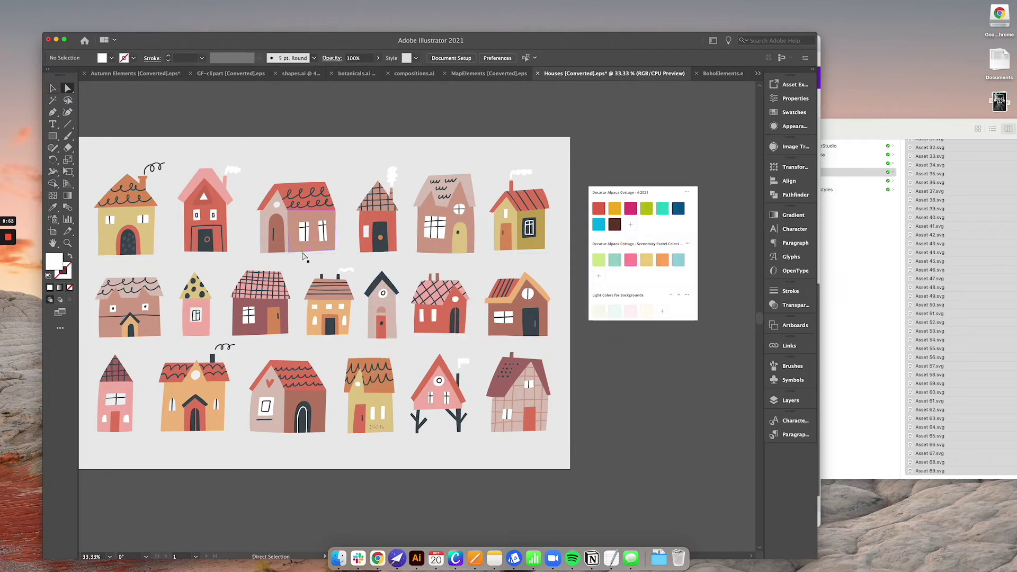
Select all dusty pink walls by same fill and recolour them magenta
click(303, 252)
mouse_move(244, 4)
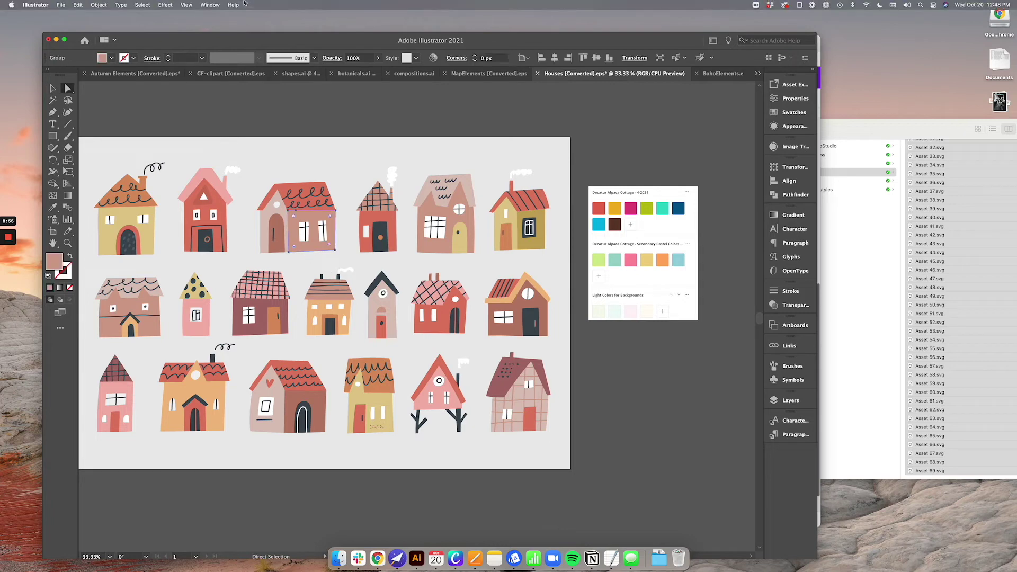
click(143, 4)
mouse_move(159, 87)
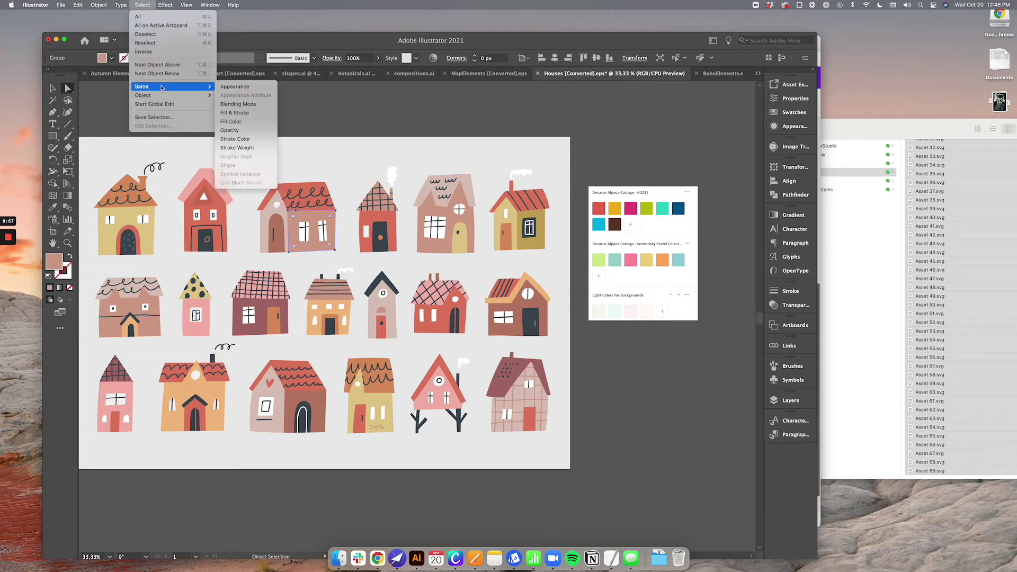
click(250, 121)
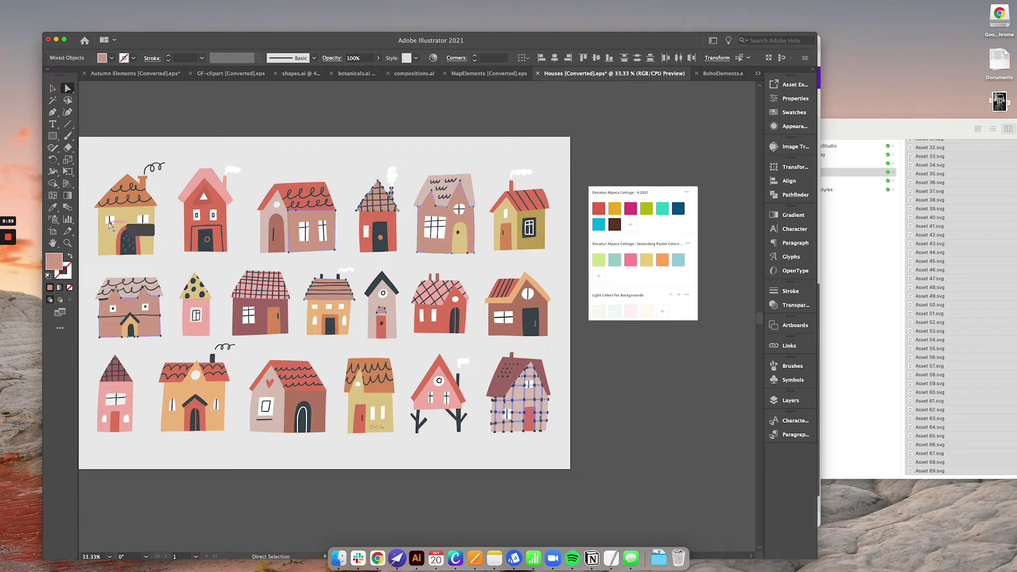
key(i)
click(600, 209)
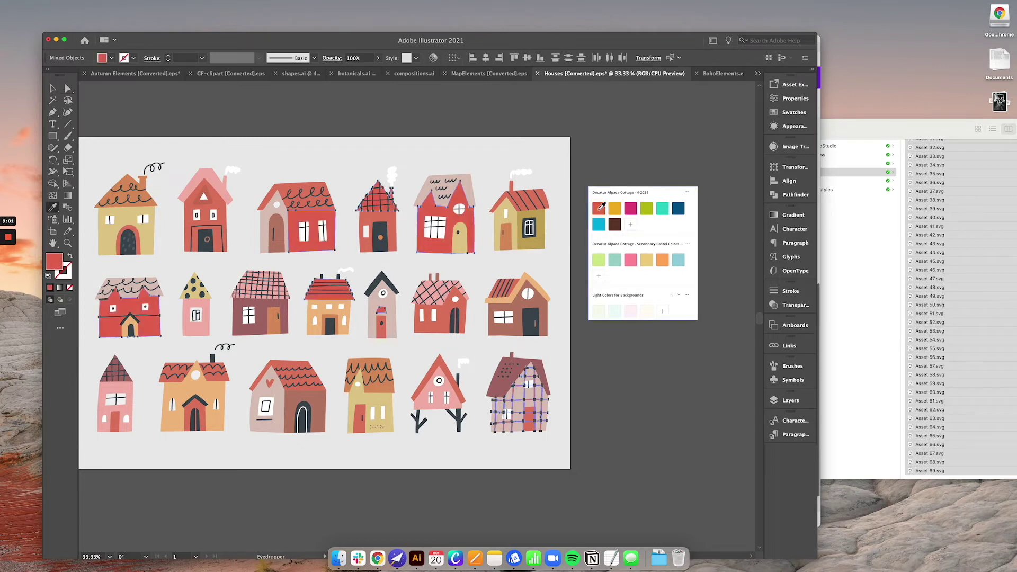
click(632, 209)
key(a)
click(594, 152)
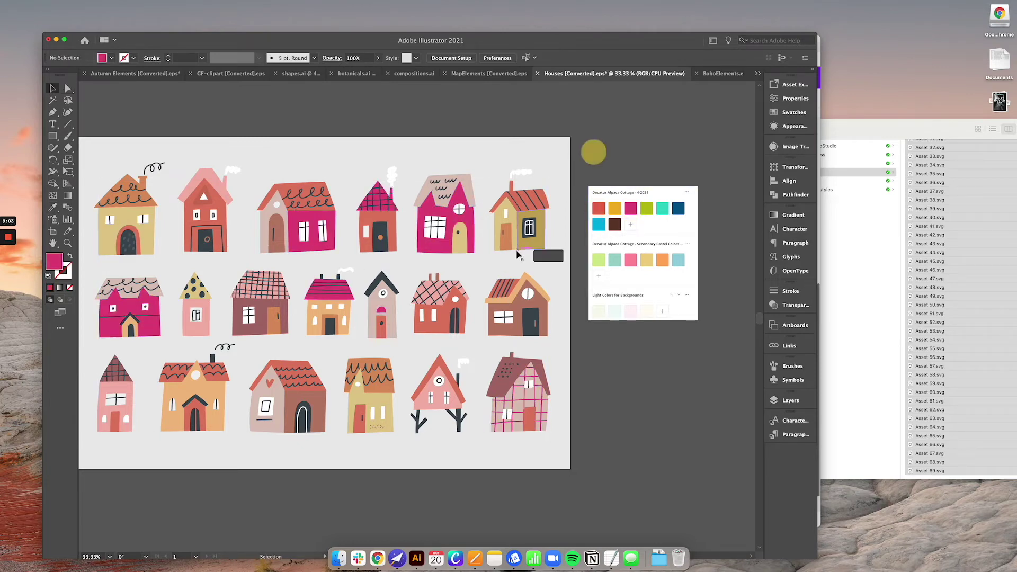
Select all olive-filled walls by same fill and recolour them lime green
click(525, 245)
click(142, 5)
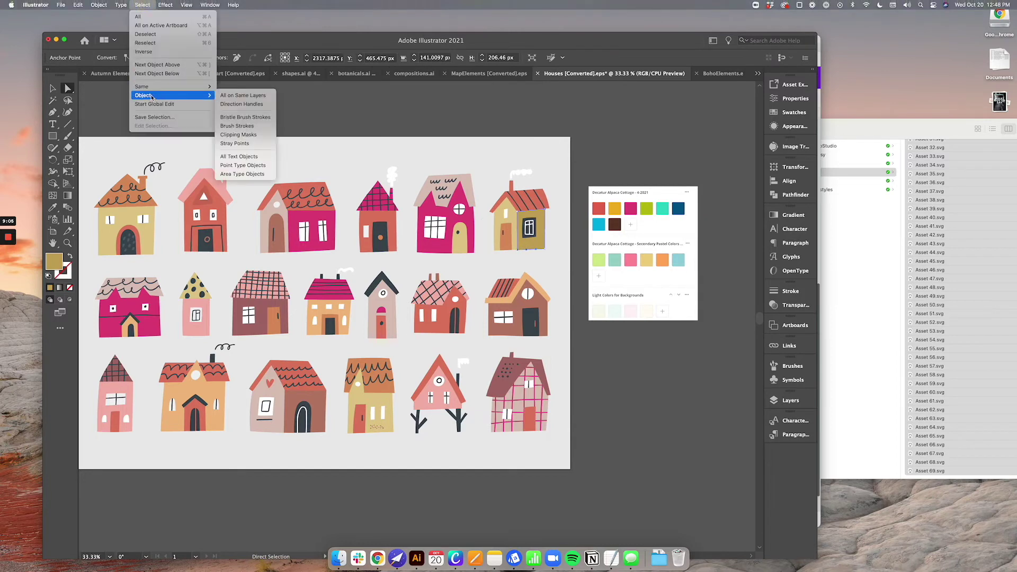
mouse_move(175, 86)
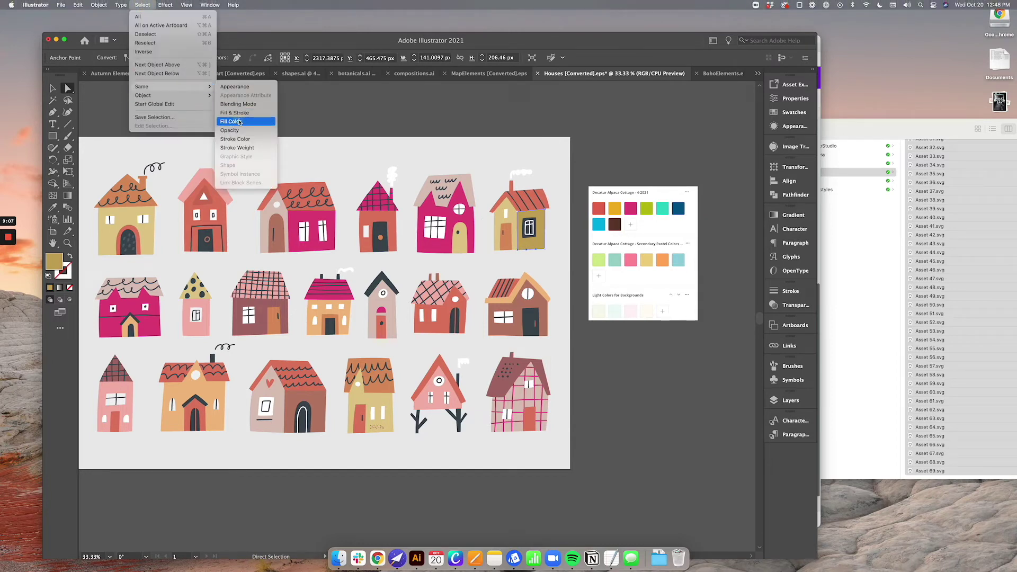
click(239, 122)
click(647, 208)
key(v)
click(628, 157)
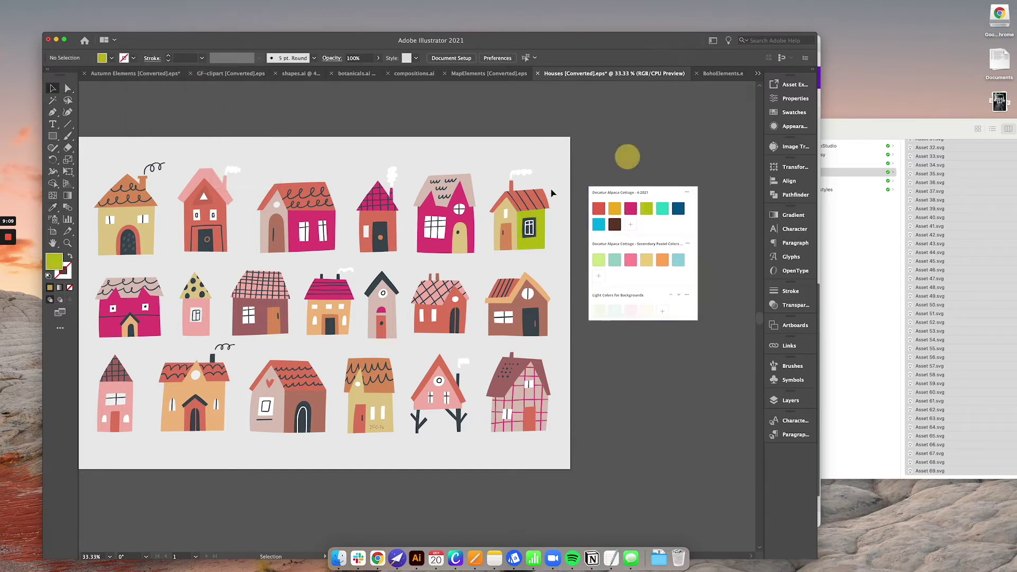
Select all red roofs by same fill and recolour them the palette red
click(505, 202)
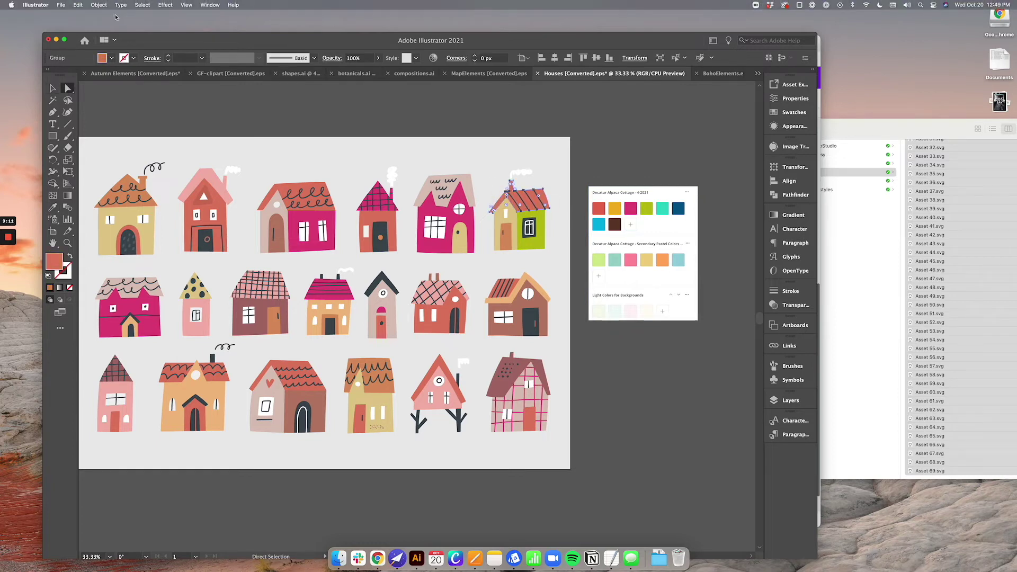
click(143, 5)
mouse_move(158, 87)
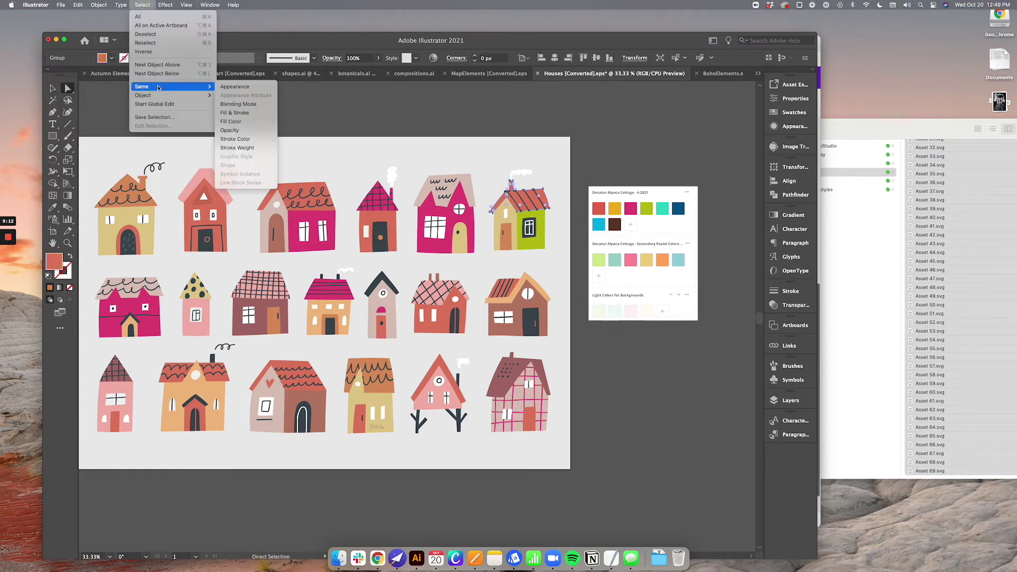
click(270, 120)
key(i)
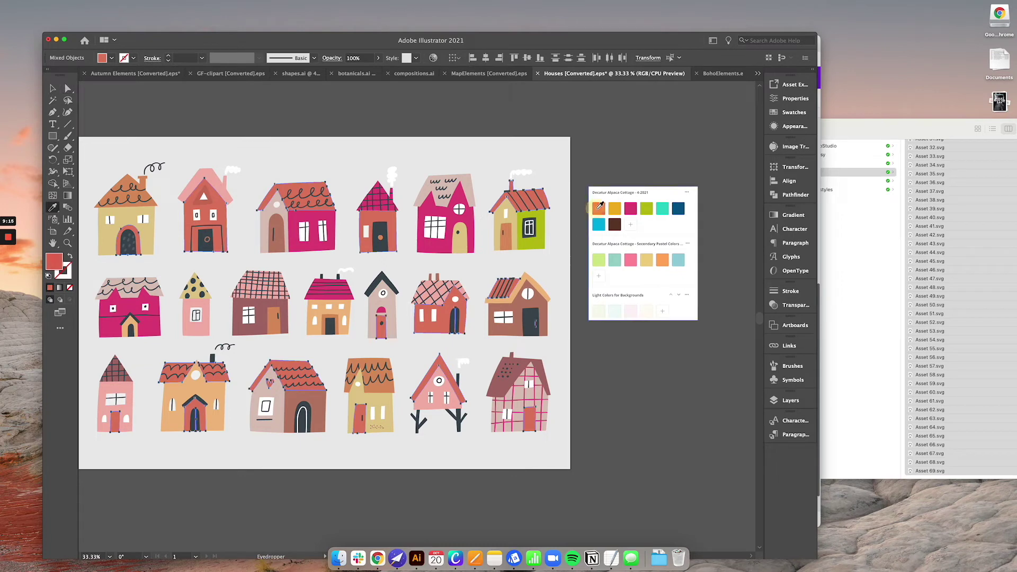
click(599, 206)
key(v)
key(super+shift+a)
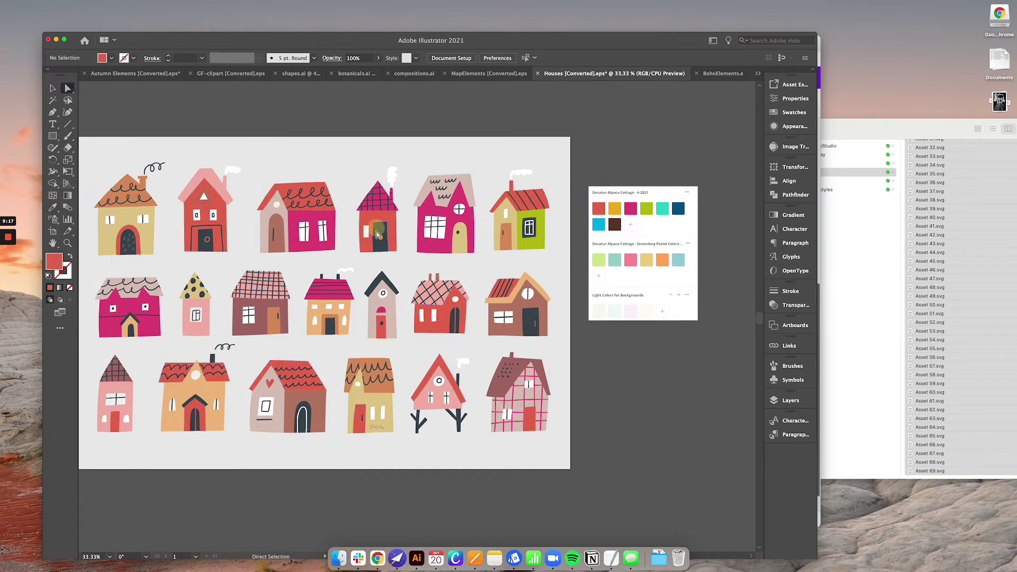
Select every object sharing the red house's dark door fill
click(378, 235)
click(142, 5)
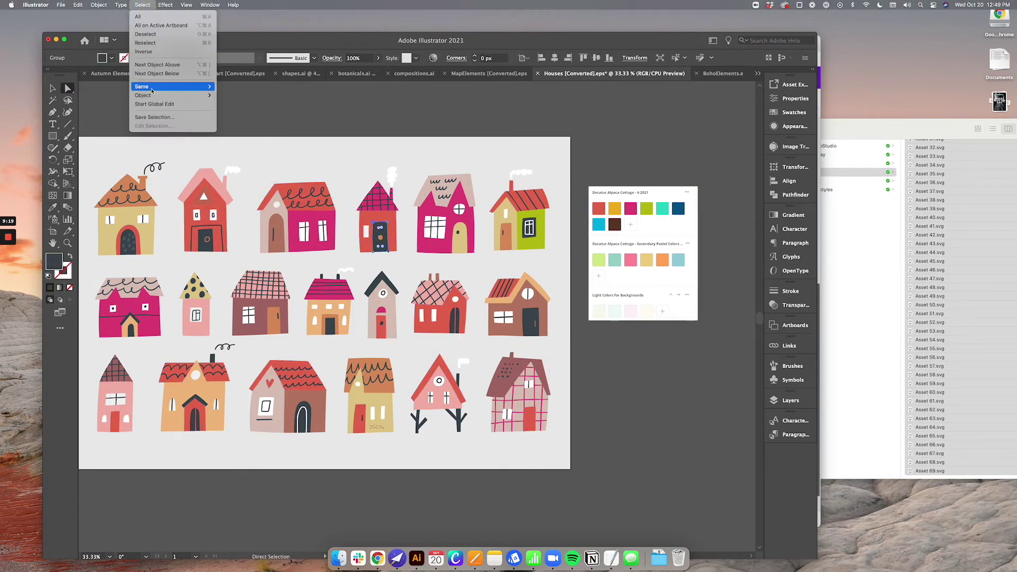
mouse_move(152, 91)
click(245, 121)
Recolour the selected dark details dark blue from the brand palette
key(i)
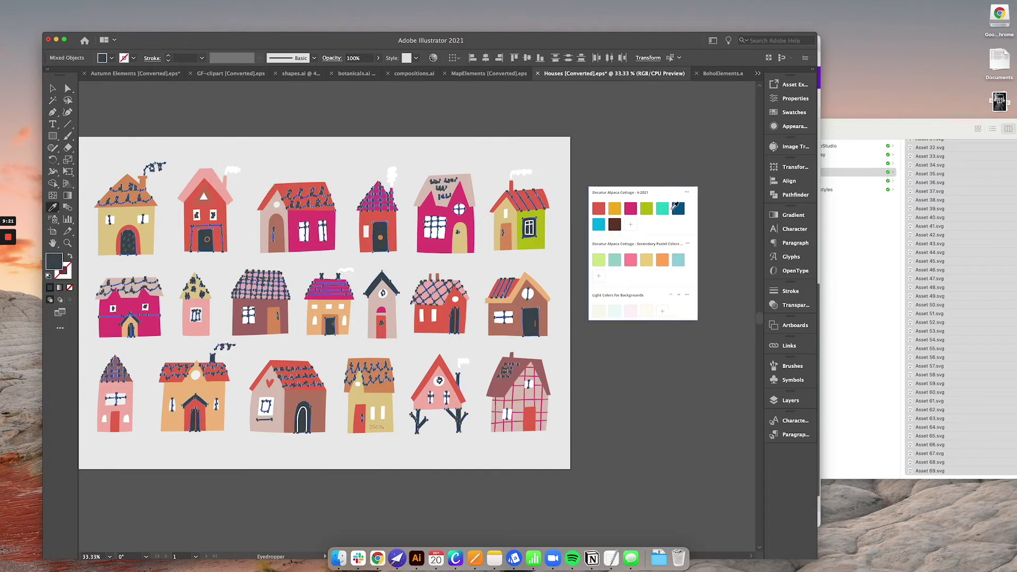
click(678, 208)
click(465, 125)
Select every beige-filled shape by matching fill and recolour them yellow
key(a)
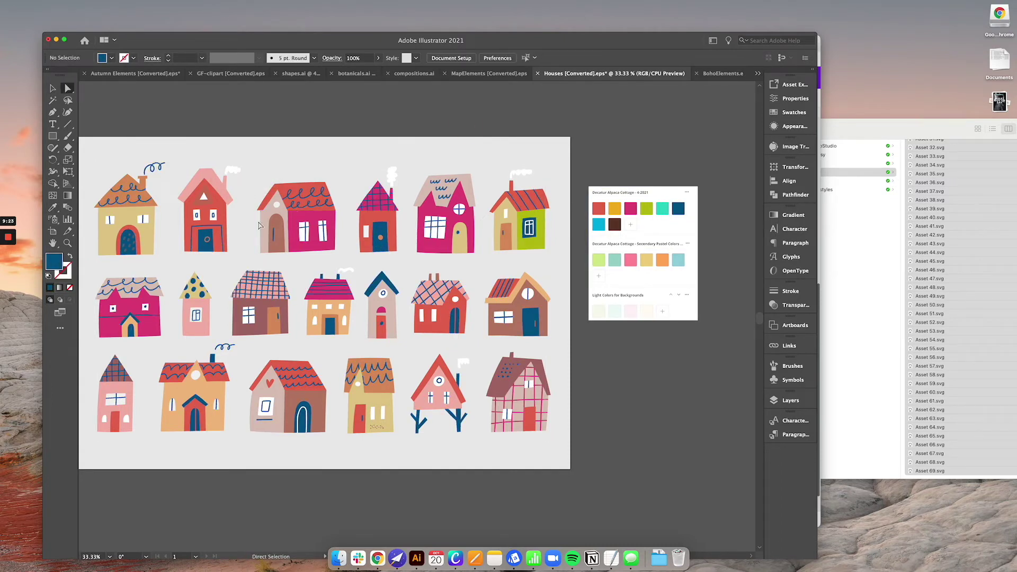
click(261, 225)
click(142, 5)
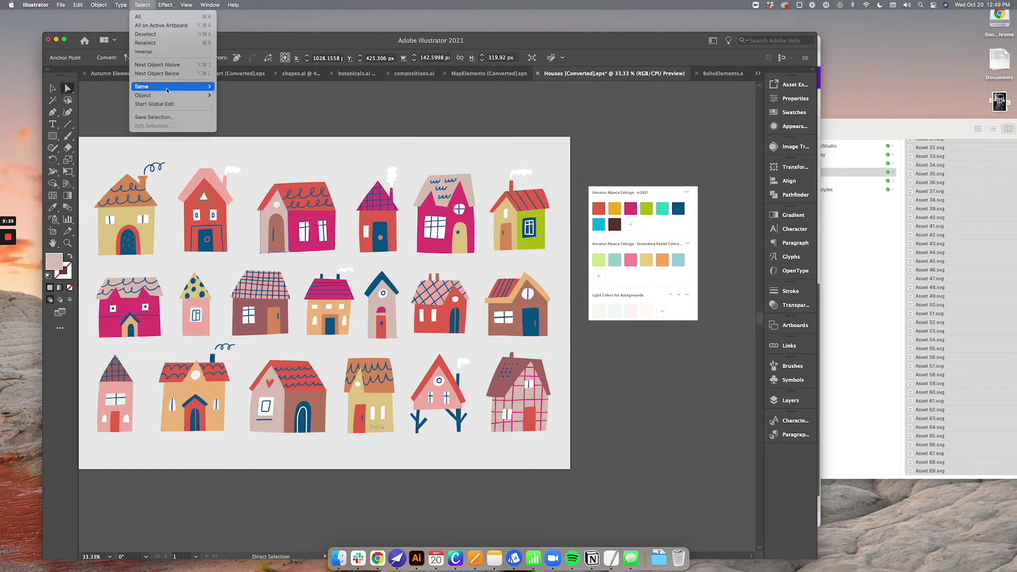
mouse_move(170, 86)
click(237, 123)
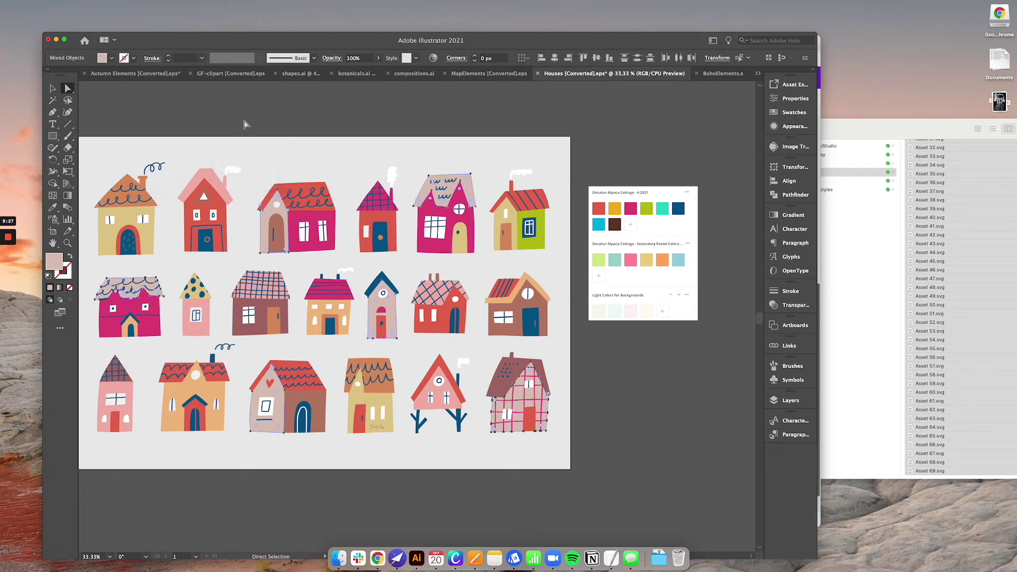
key(i)
click(649, 262)
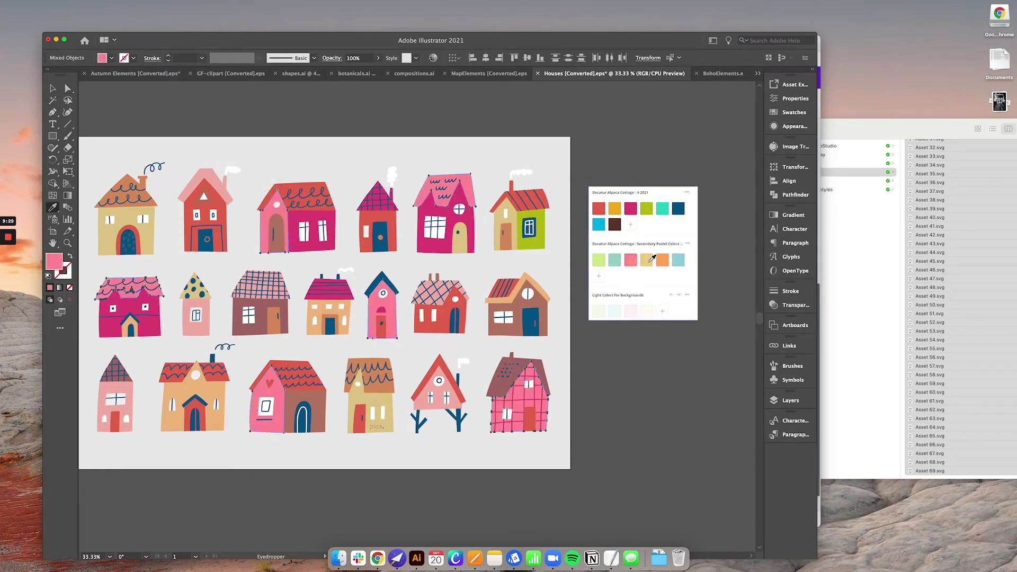
key(v)
click(345, 132)
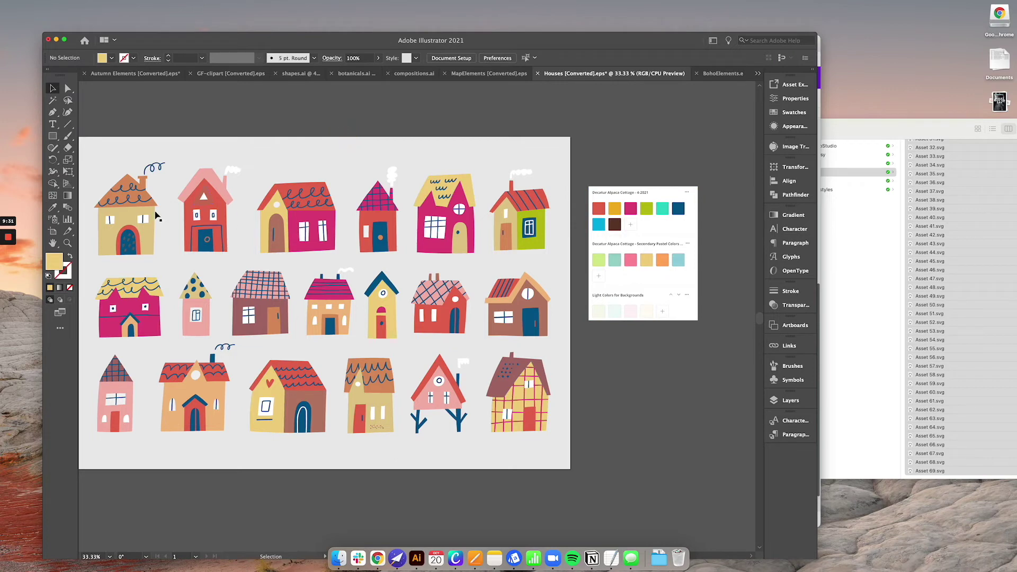
Select all brown-filled shapes, starting from the first house's roof, and make them lime green
click(156, 205)
key(a)
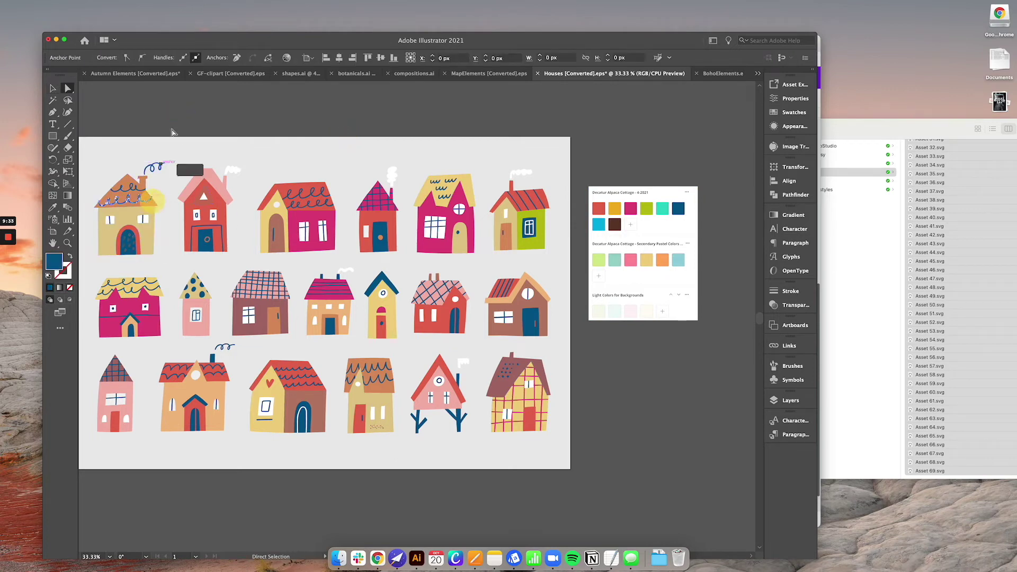
click(132, 177)
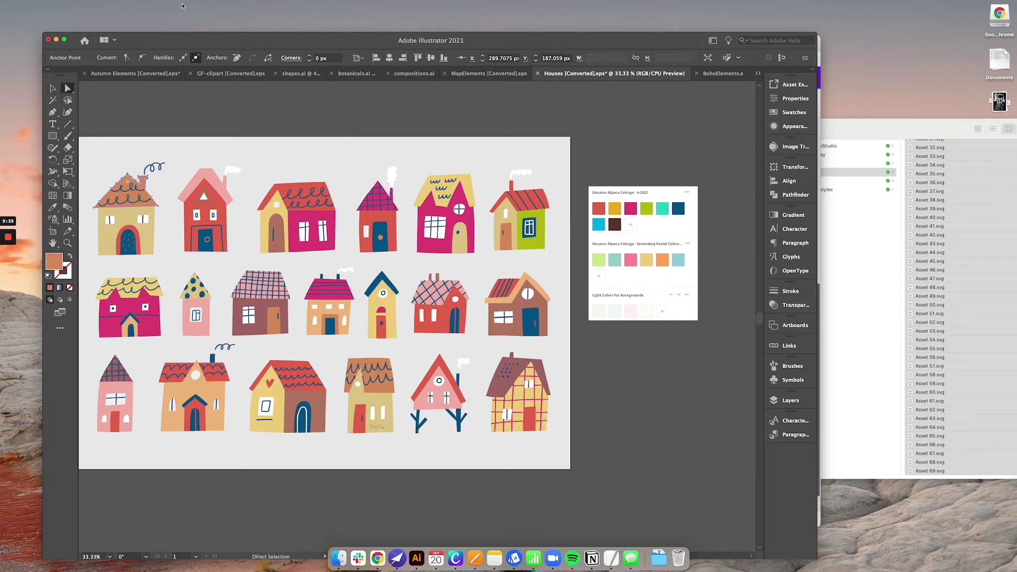
click(145, 6)
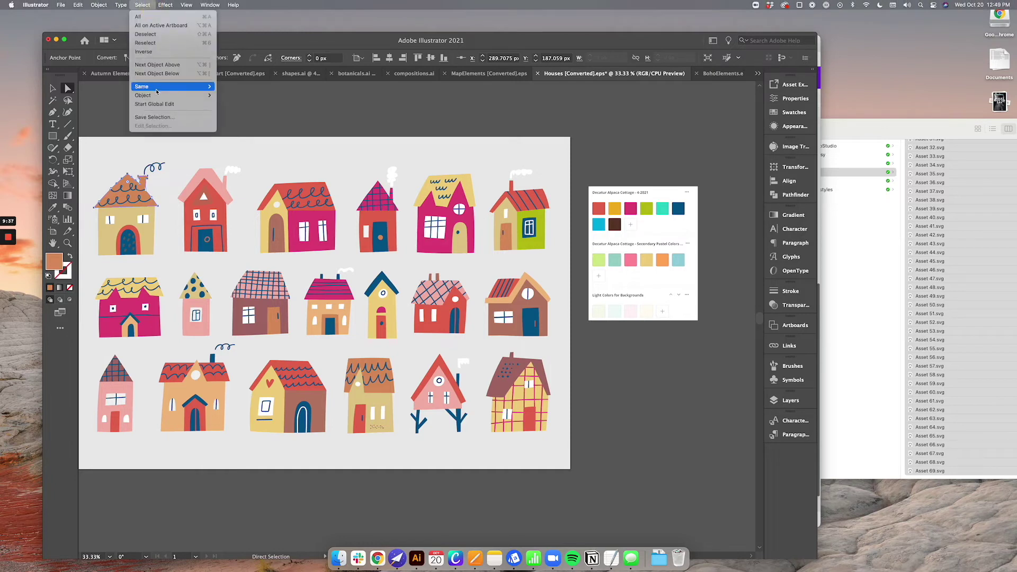
mouse_move(157, 90)
click(245, 120)
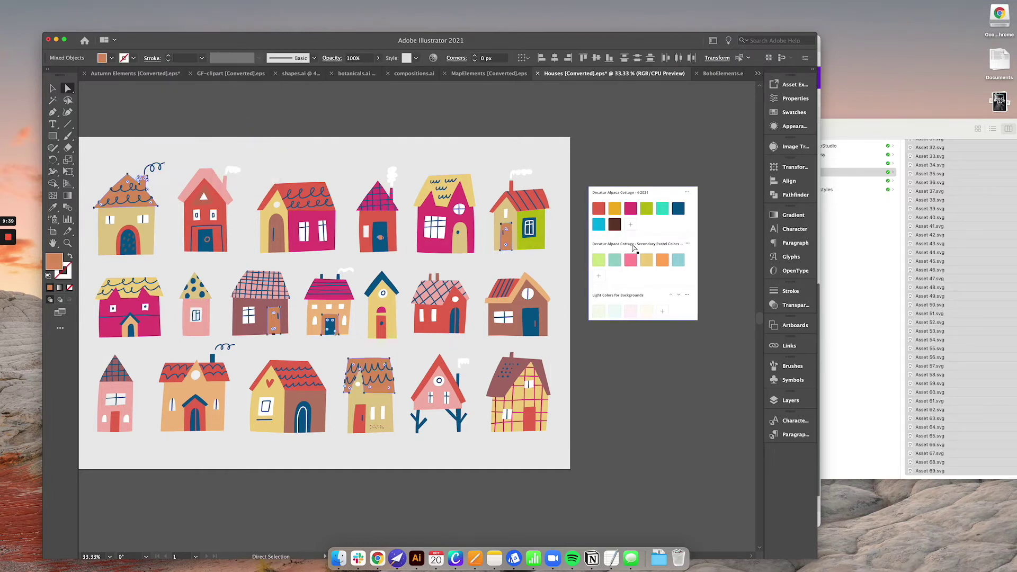
key(i)
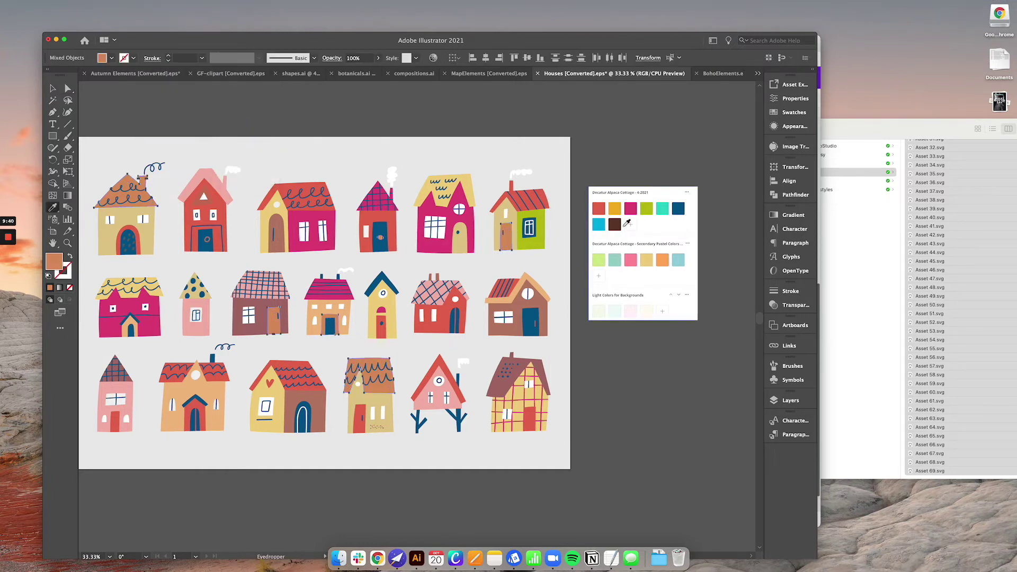
click(653, 209)
key(a)
click(371, 126)
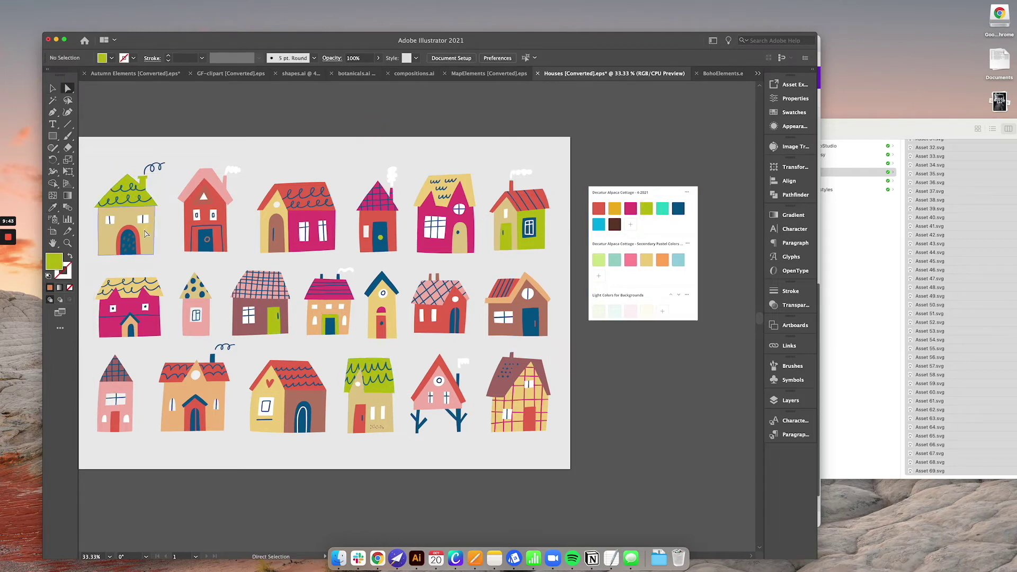
Select all tan walls by fill colour and recolour them light green
click(147, 233)
click(139, 5)
mouse_move(159, 86)
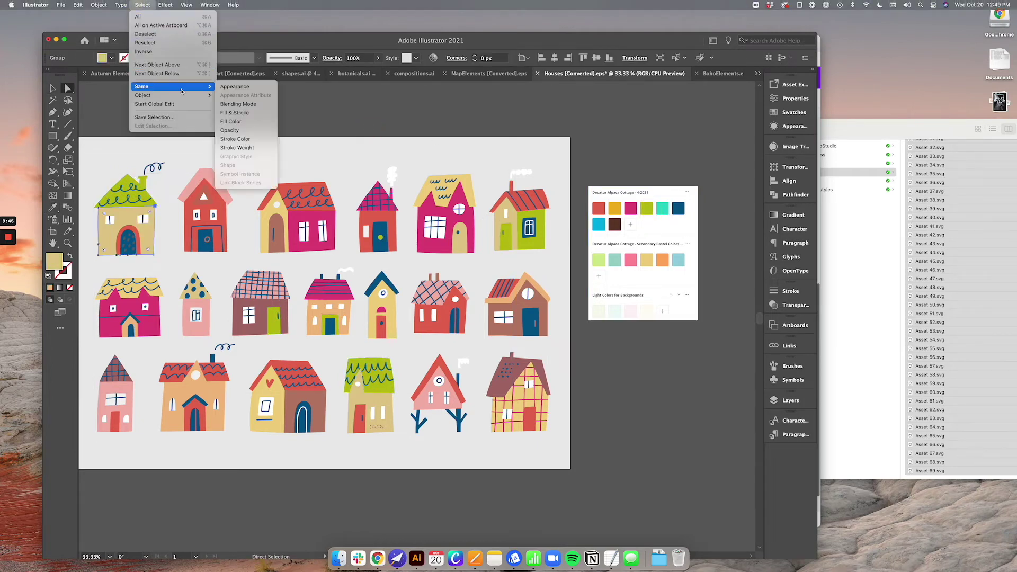
click(243, 120)
key(i)
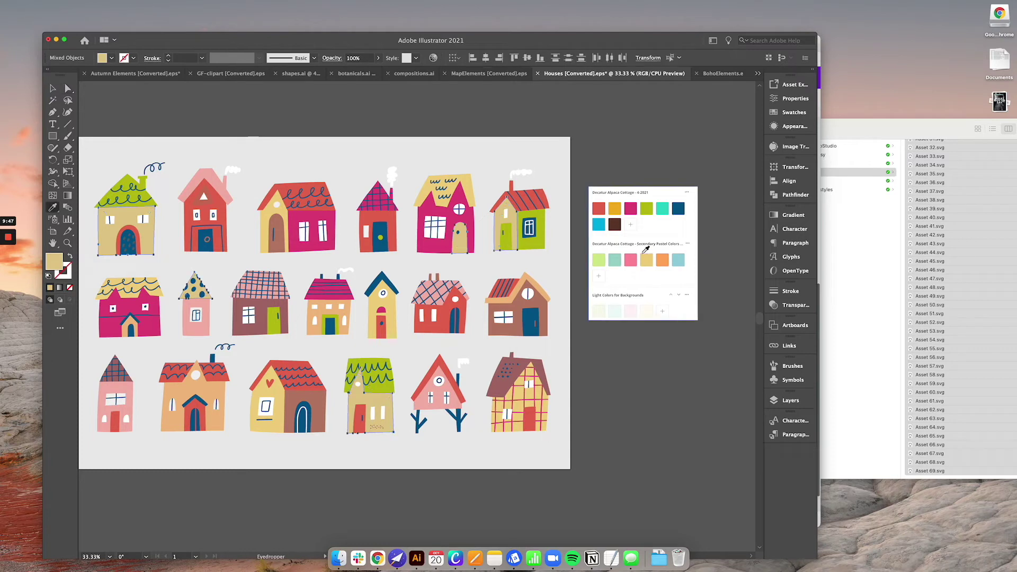
click(599, 260)
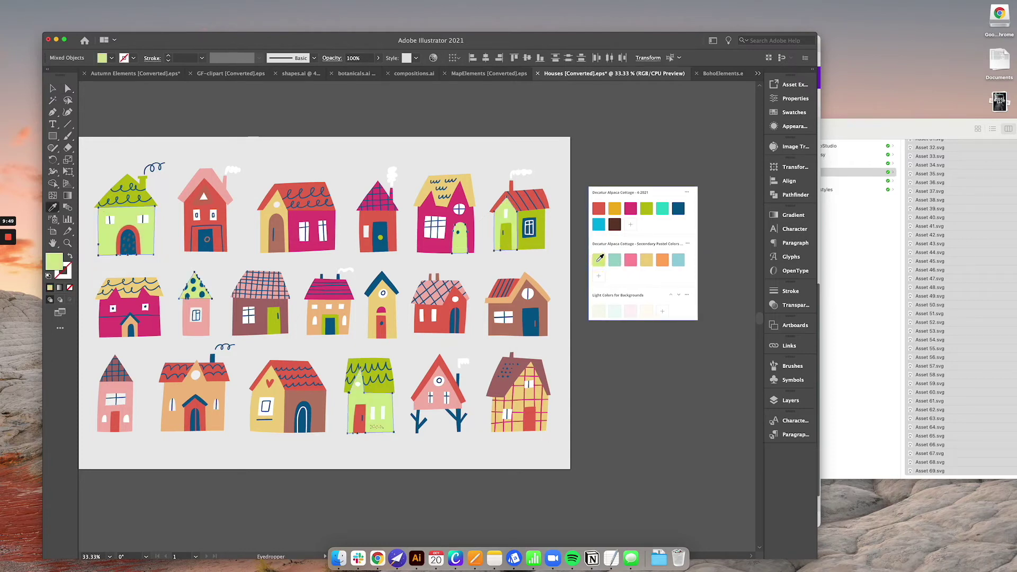
key(v)
key(super+shift+a)
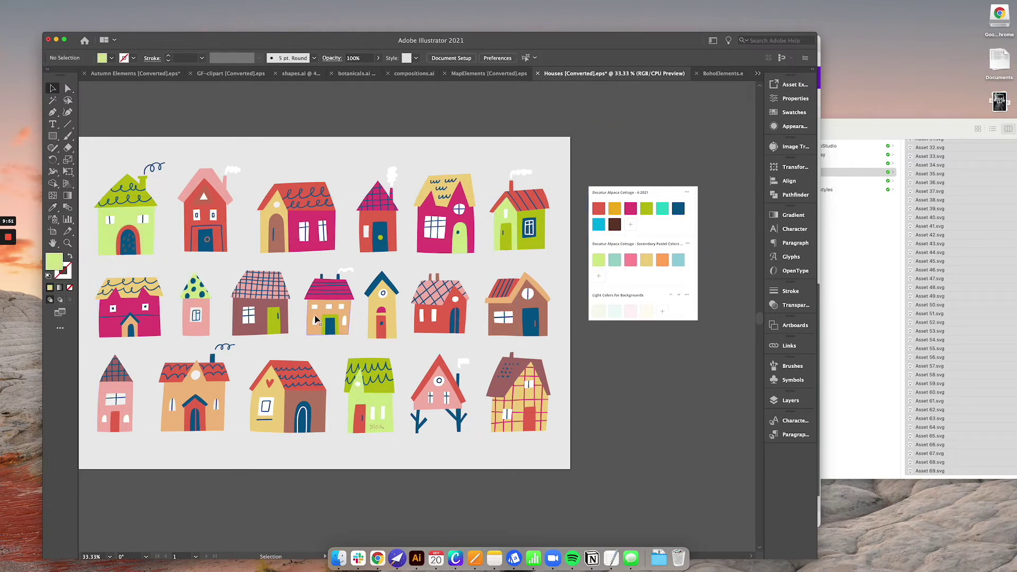
Select objects sharing the brown house part's fill and recolour them cyan
click(263, 324)
click(142, 5)
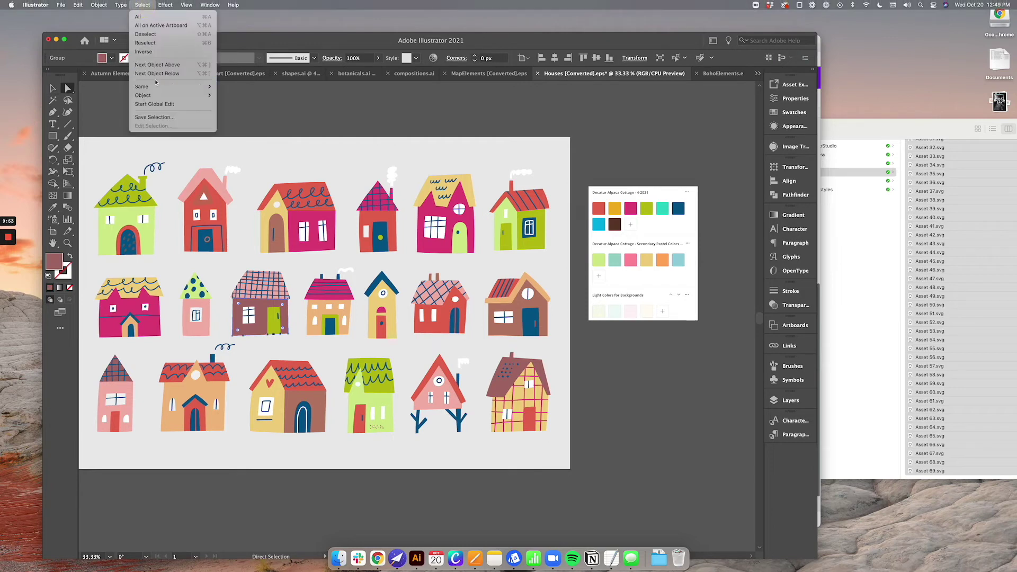
mouse_move(170, 86)
click(256, 130)
key(i)
click(601, 222)
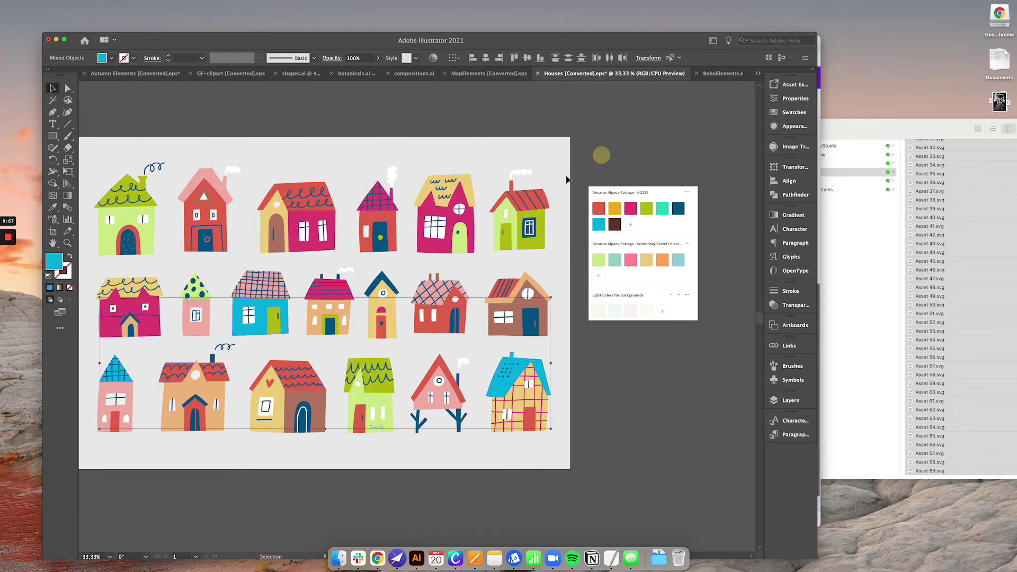
Select every pink-filled object and recolour it the lighter brand pink
key(a)
click(204, 330)
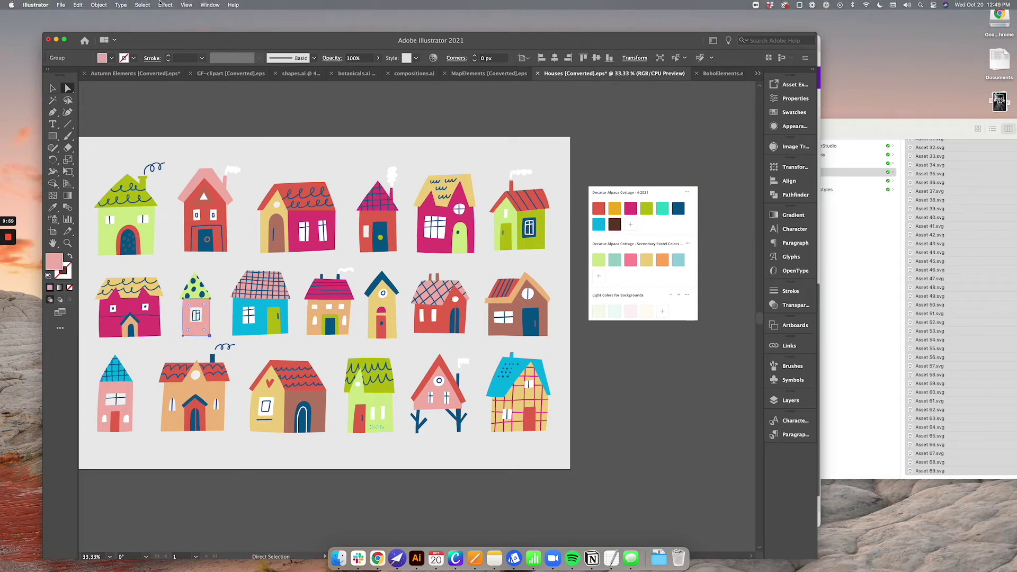
click(142, 5)
mouse_move(157, 87)
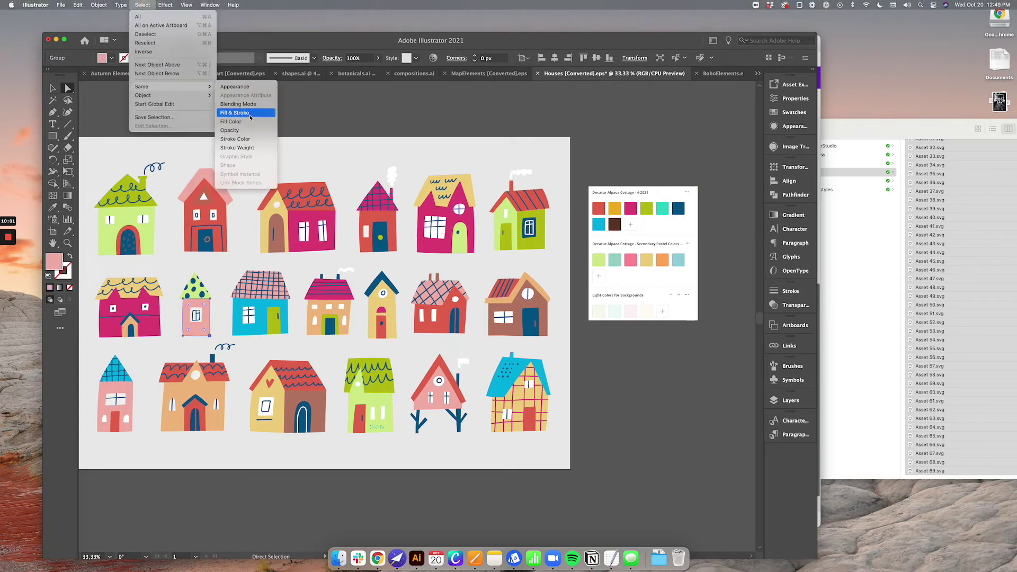
click(249, 121)
key(i)
click(631, 209)
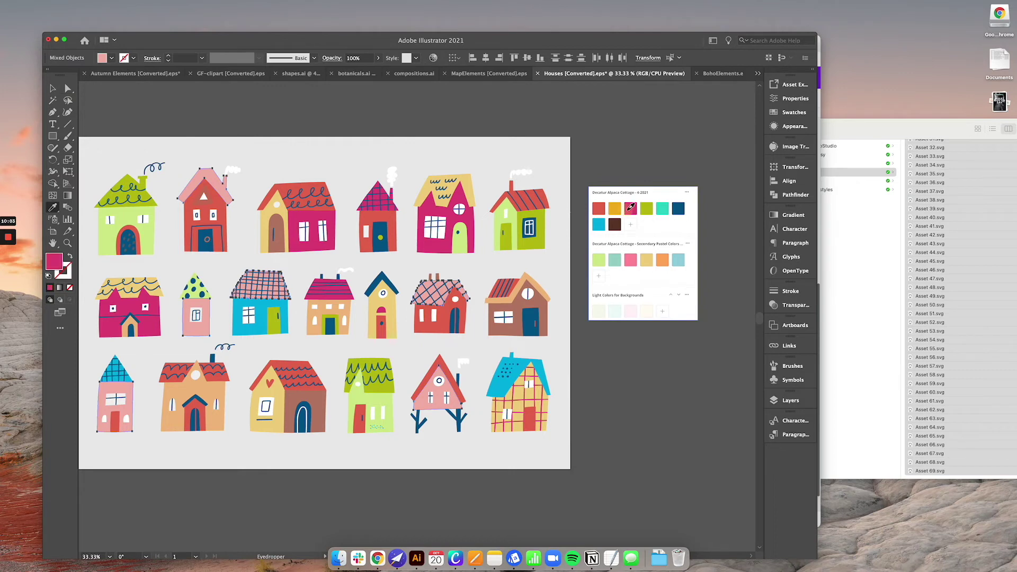
click(630, 259)
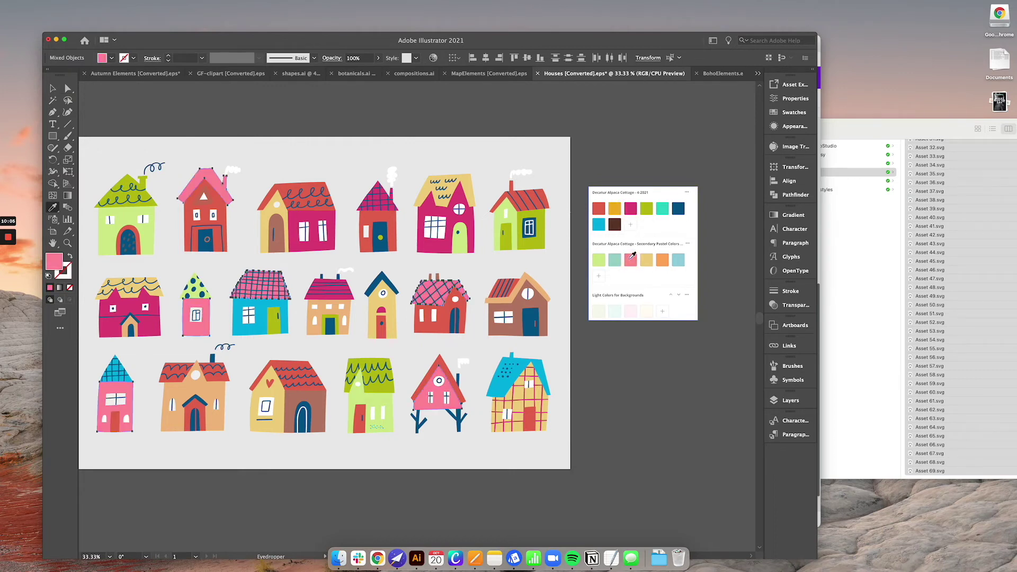
key(super+shift+a)
Select all orange-filled objects and recolour them light blue
key(a)
click(317, 332)
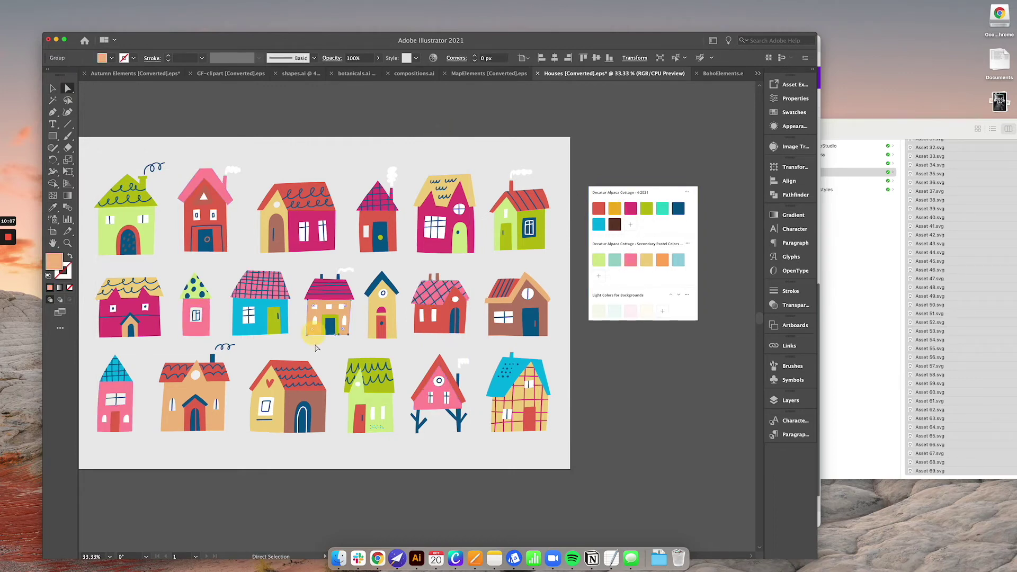
click(143, 4)
mouse_move(160, 95)
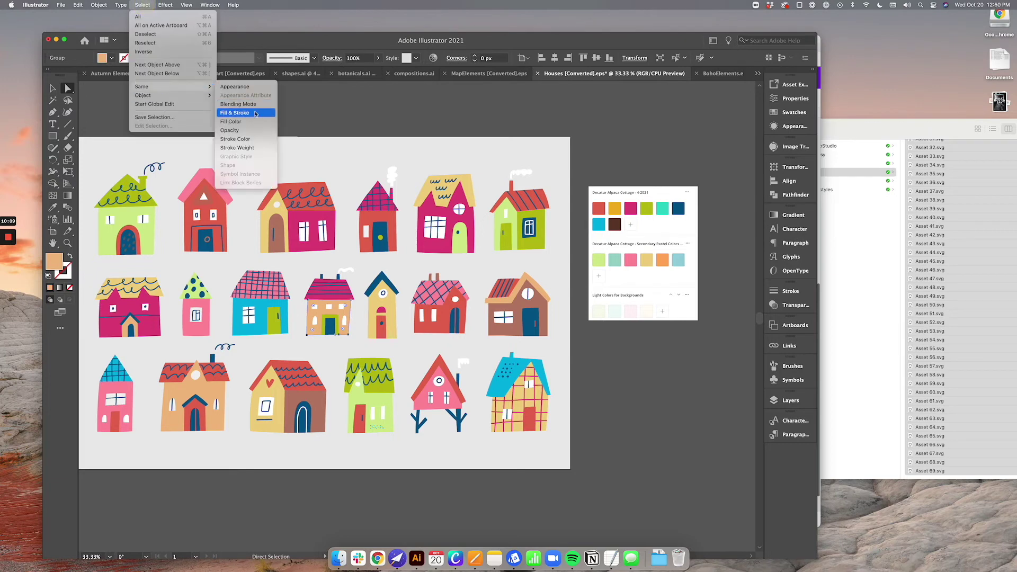
click(250, 124)
key(i)
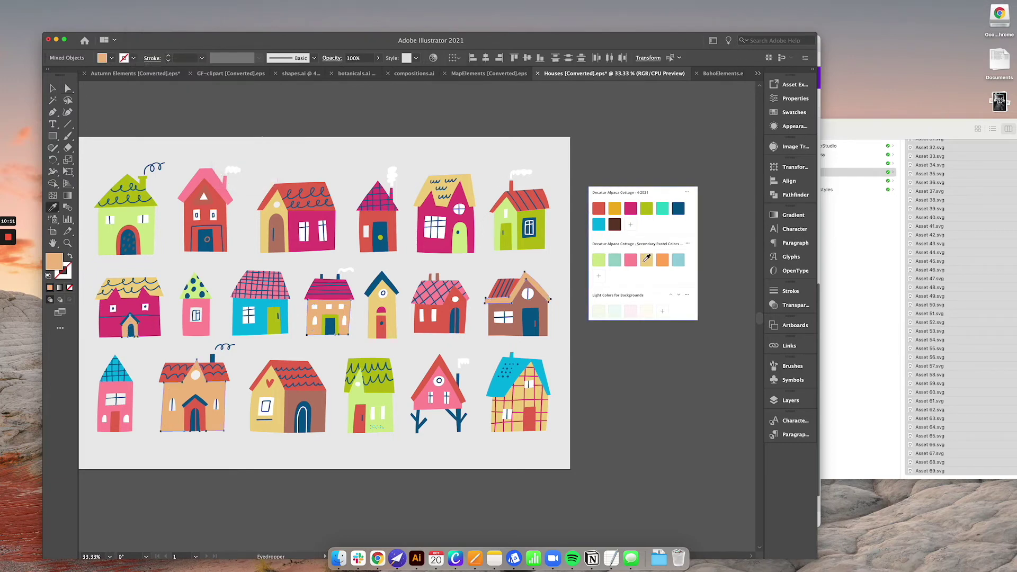
click(646, 259)
click(669, 260)
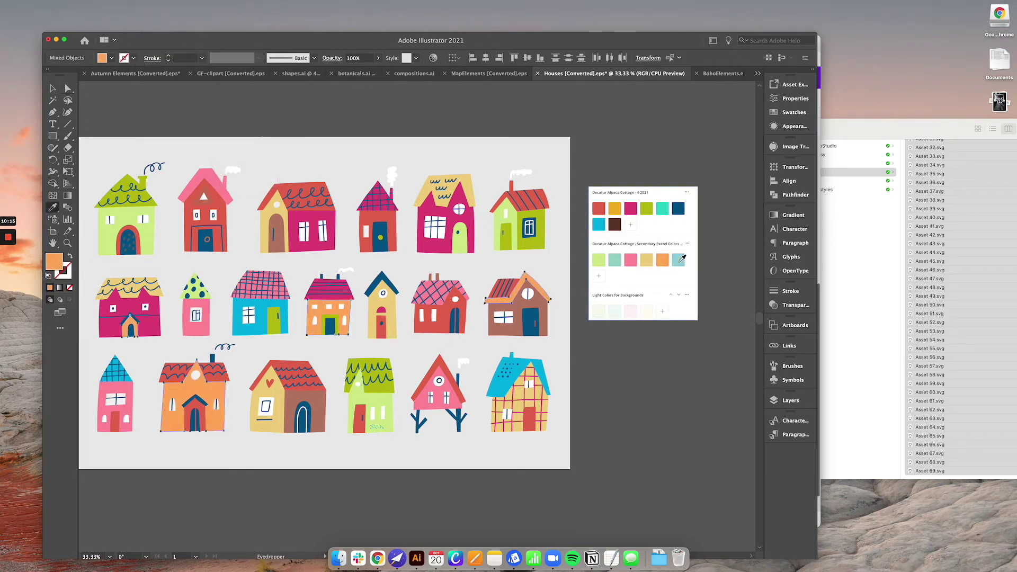
click(680, 260)
key(v)
click(673, 152)
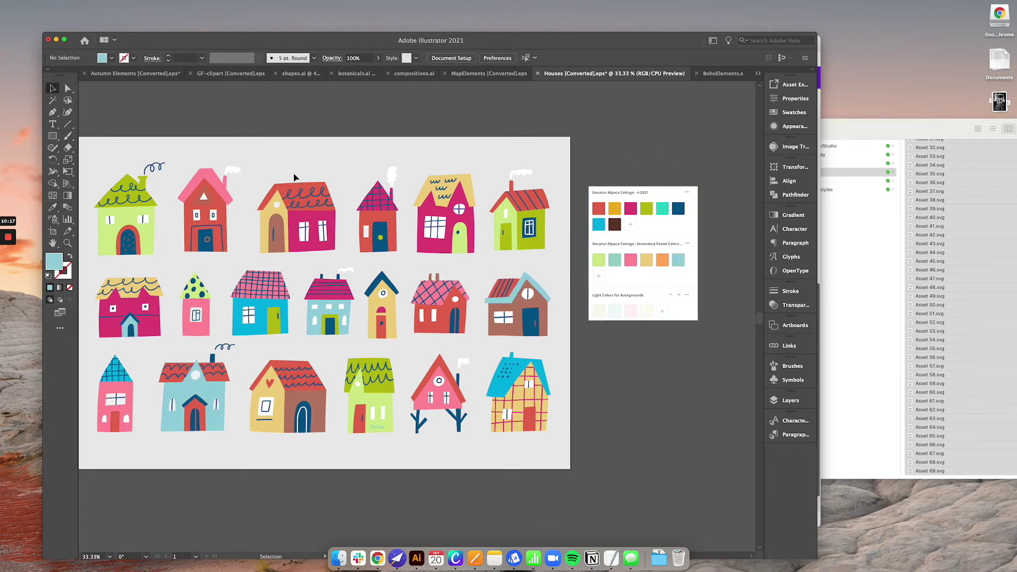
Make the green house's body red
drag(379, 125, 399, 130)
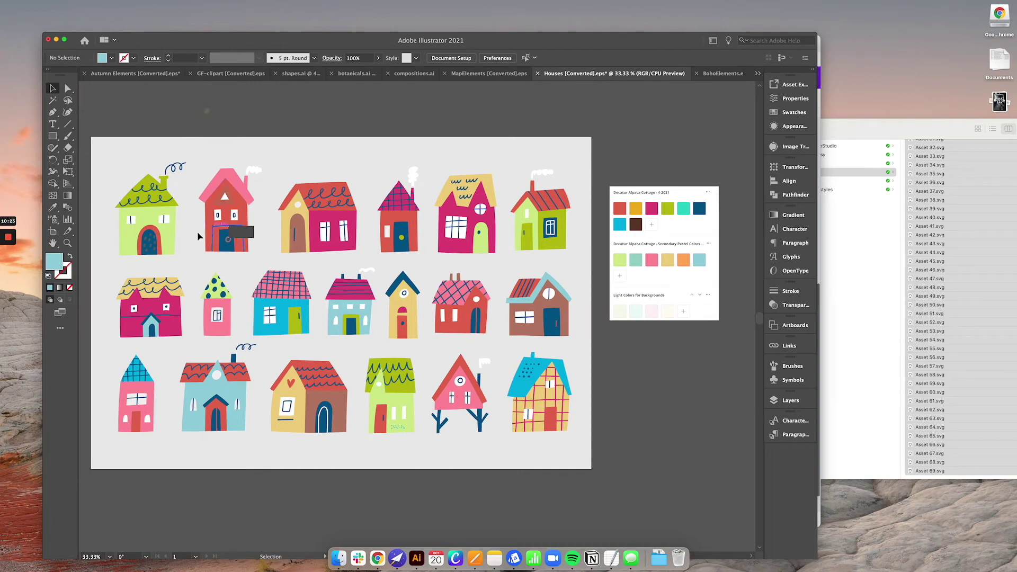
key(a)
click(169, 233)
key(i)
click(620, 208)
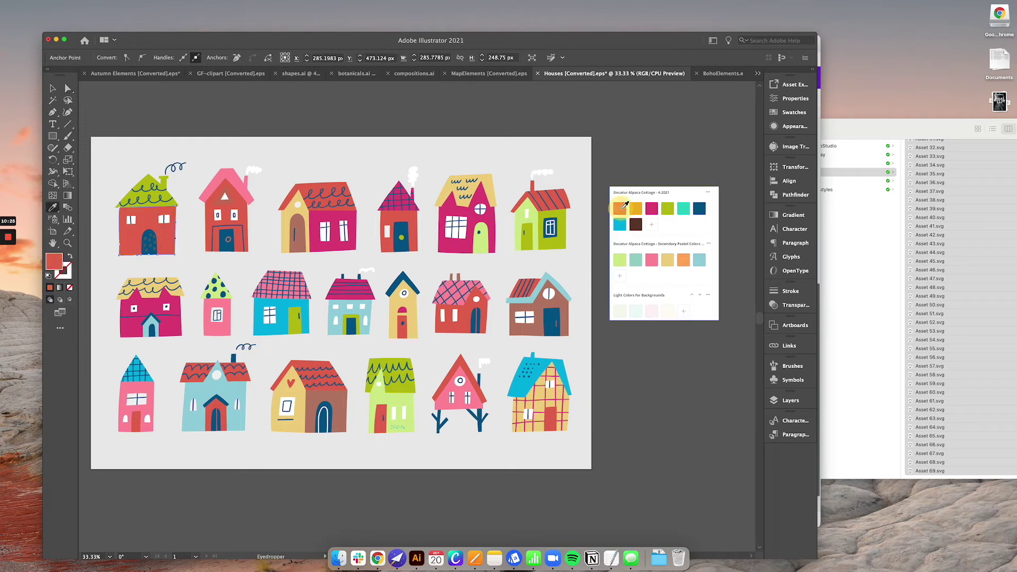
key(v)
click(267, 117)
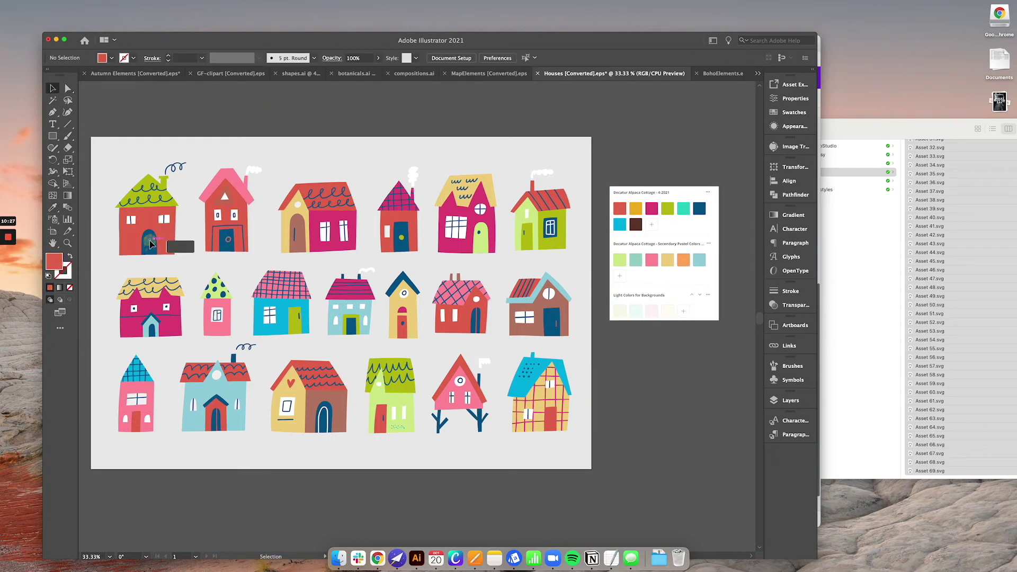
Isolate the red house and make the dots on its door white
click(150, 243)
double_click(150, 243)
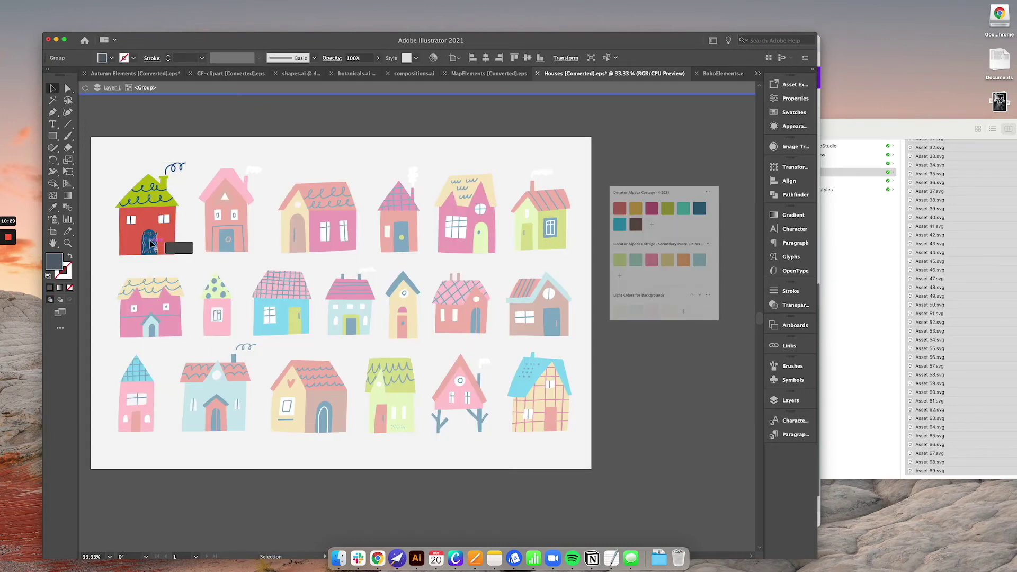
key(i)
click(249, 166)
key(v)
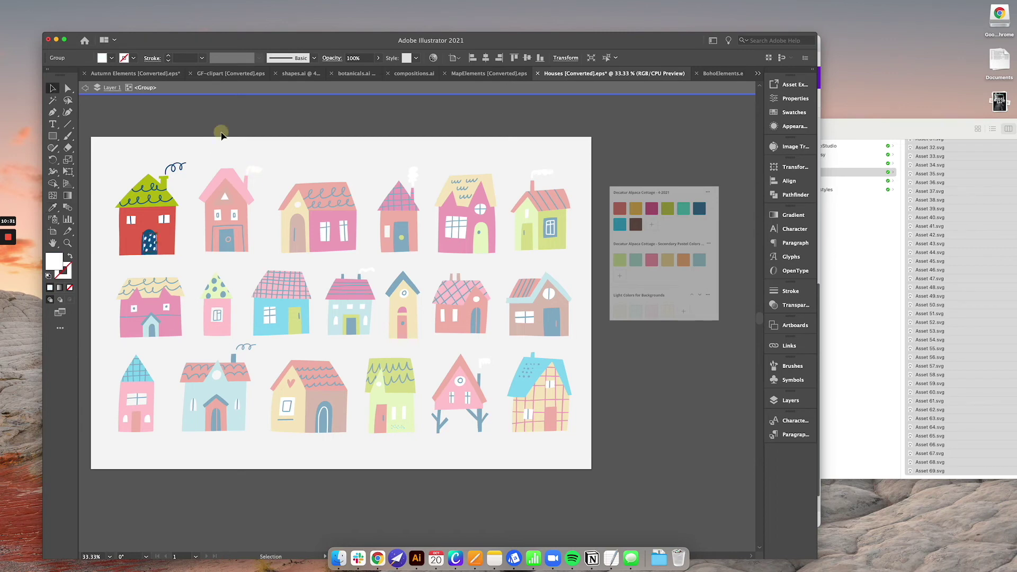
double_click(220, 129)
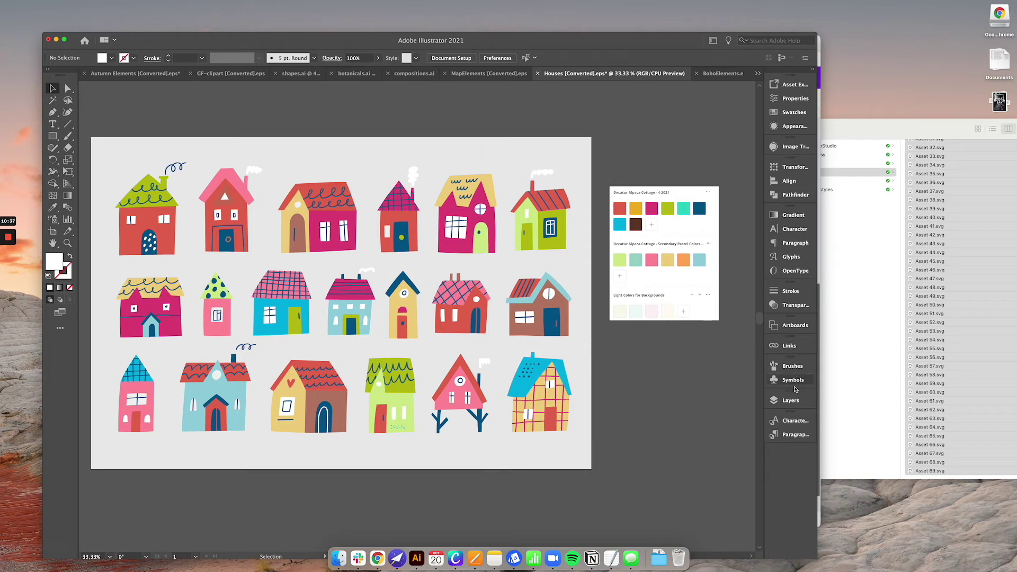
Make the brown house's wall magenta
click(565, 328)
click(577, 383)
key(a)
click(518, 336)
key(v)
click(652, 208)
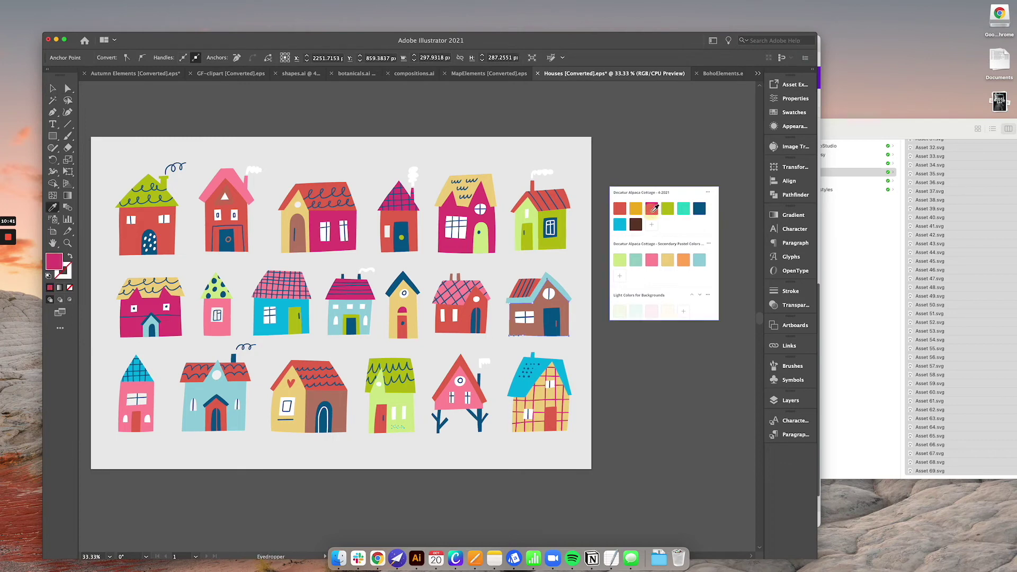
click(651, 163)
Change the bottom-row yellow house's section to yellow-green
click(339, 398)
key(i)
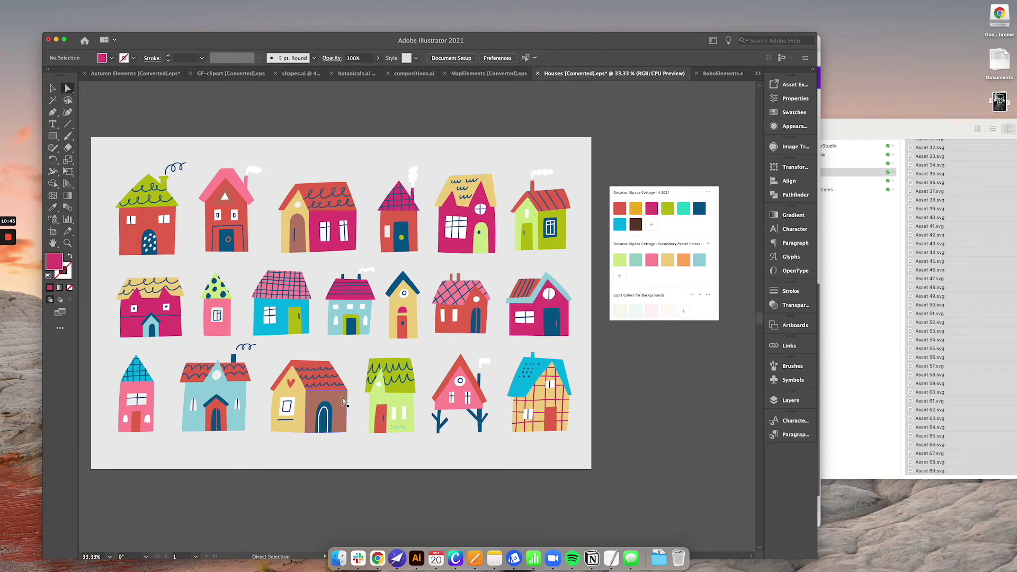
click(637, 227)
click(700, 208)
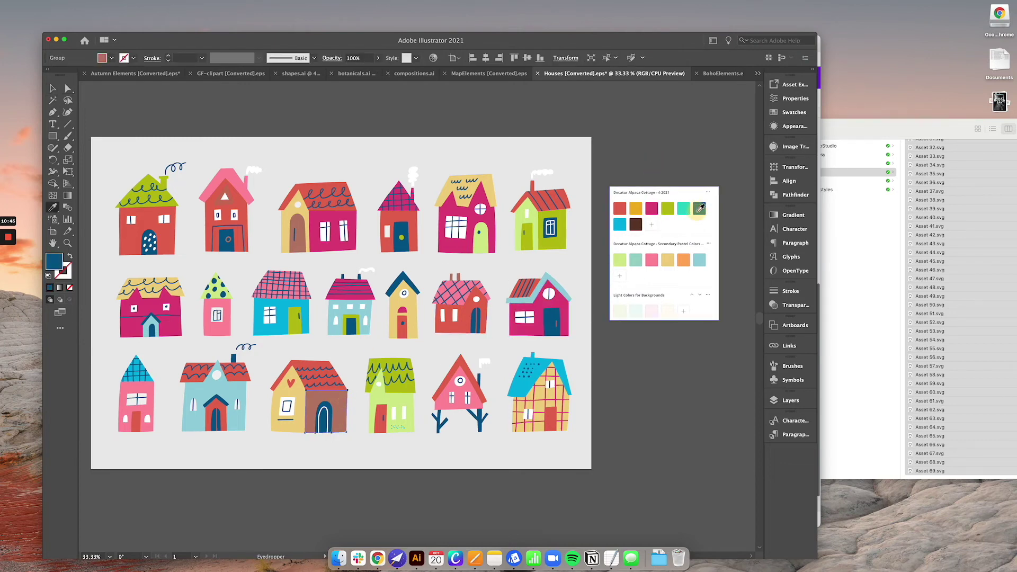
click(667, 209)
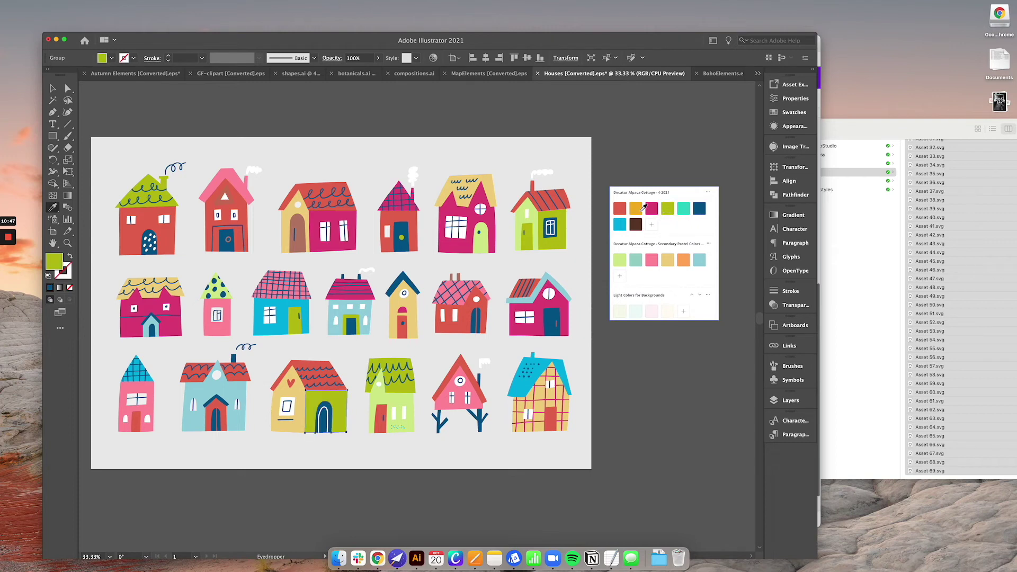
Make that bottom-row house's yellow wall pink
key(a)
click(300, 431)
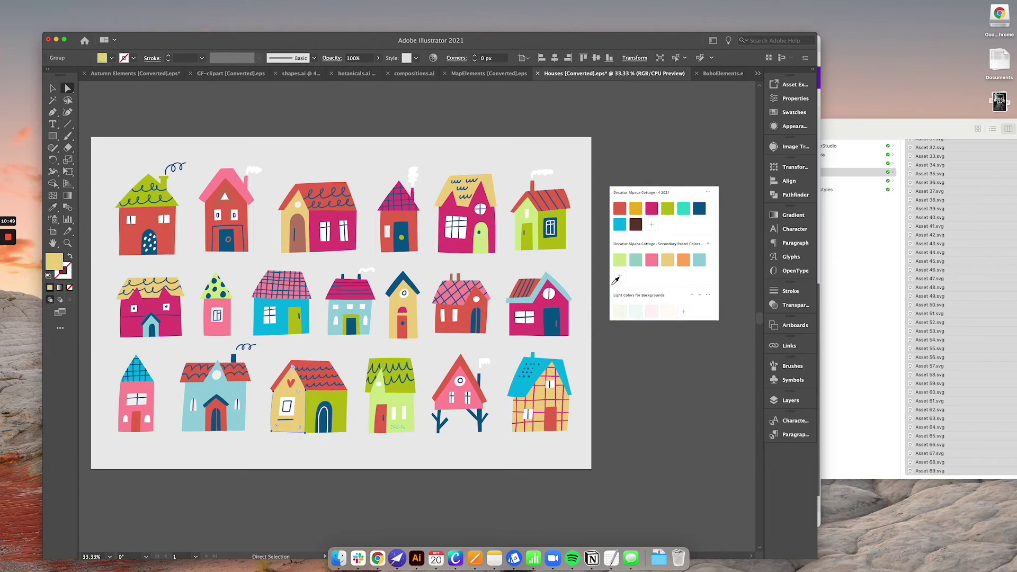
key(i)
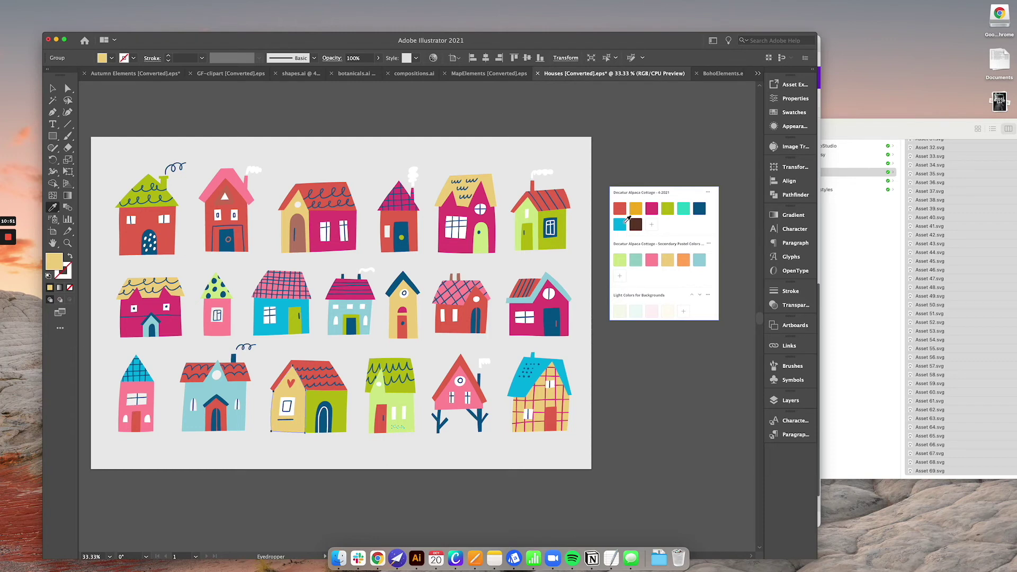
click(625, 223)
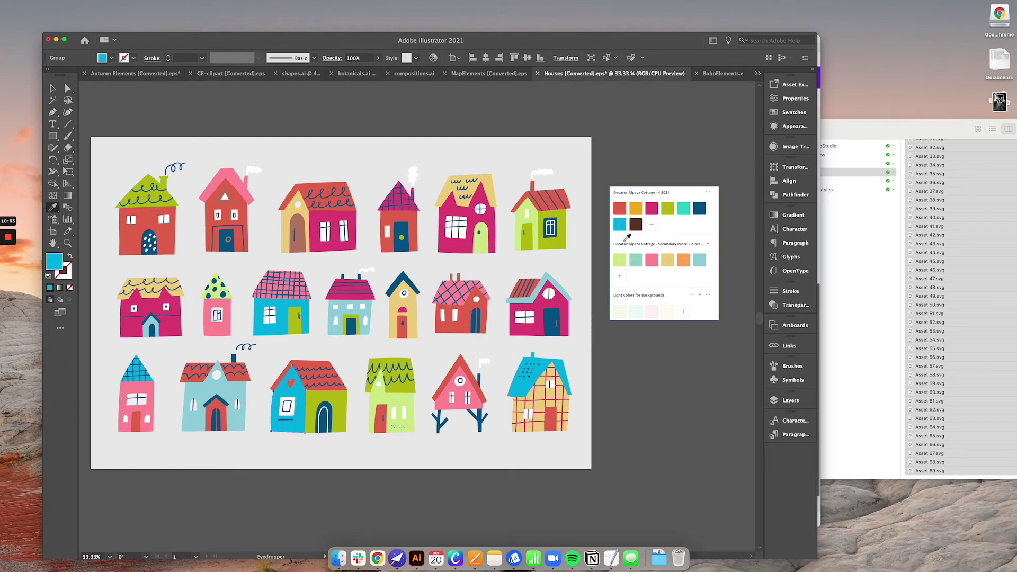
click(620, 259)
click(652, 259)
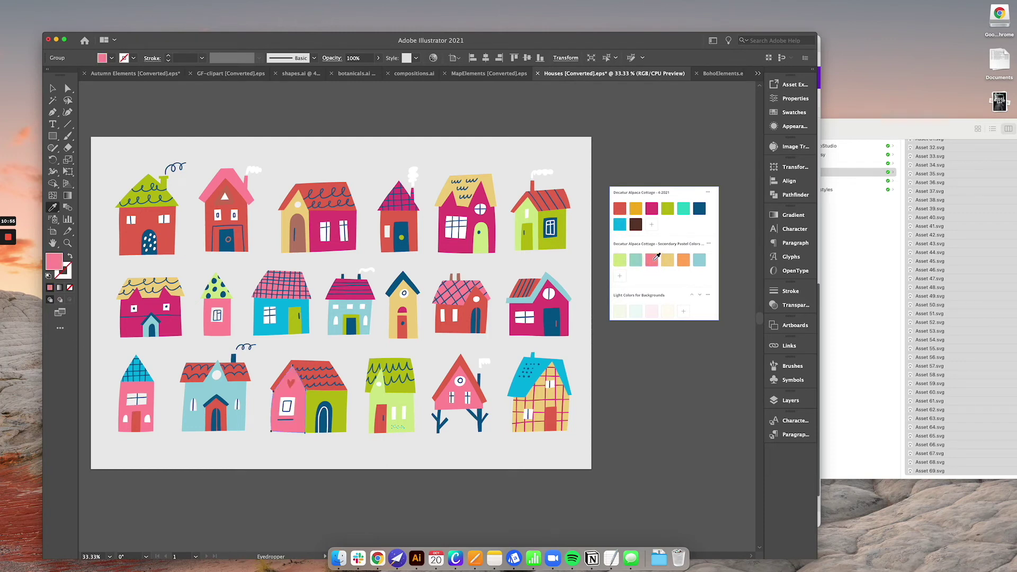
key(v)
click(651, 157)
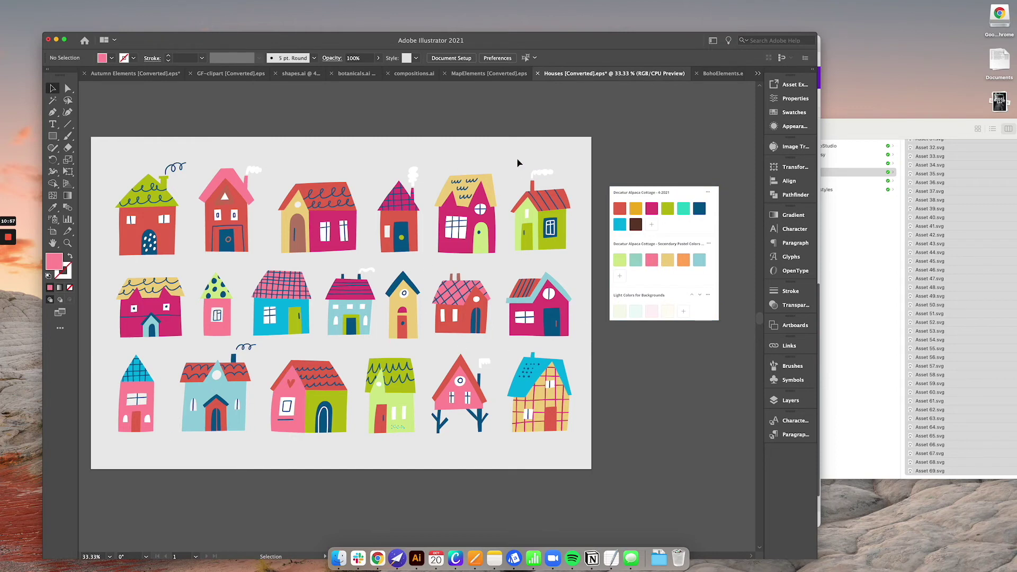
click(464, 187)
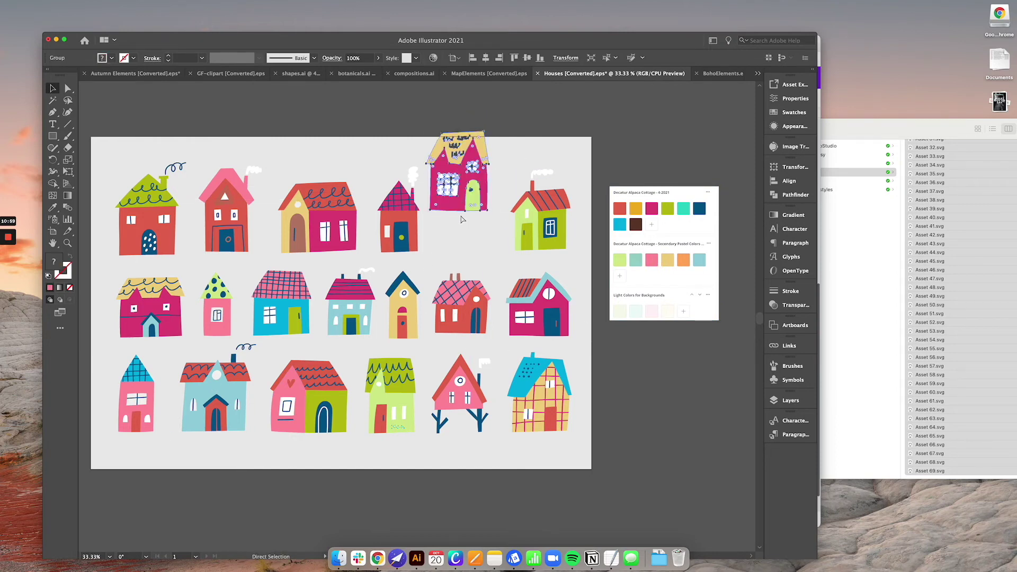
Add all the houses as separate assets in the Asset Export panel
click(151, 162)
drag(537, 439, 563, 443)
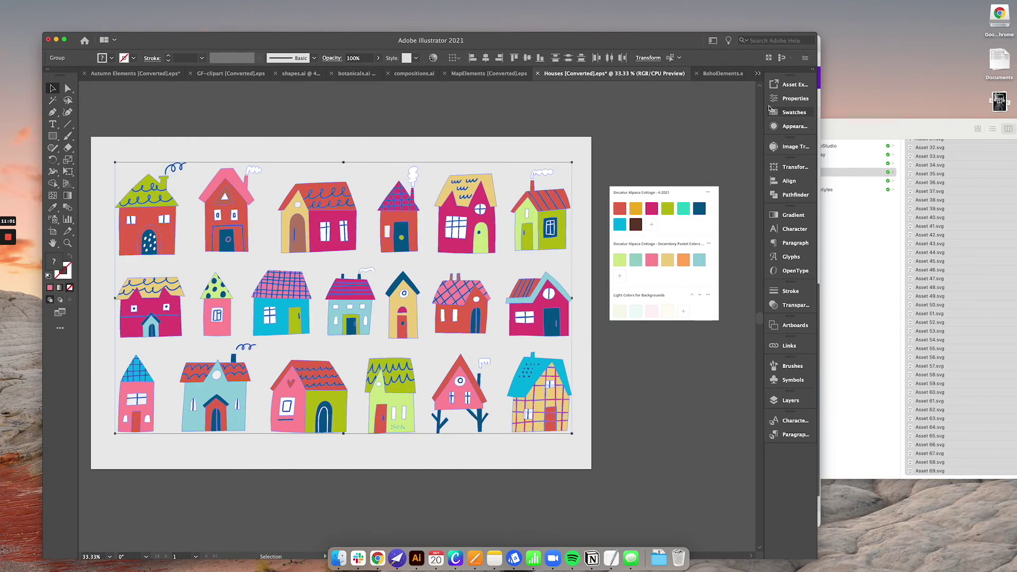
click(774, 84)
drag(553, 213, 641, 170)
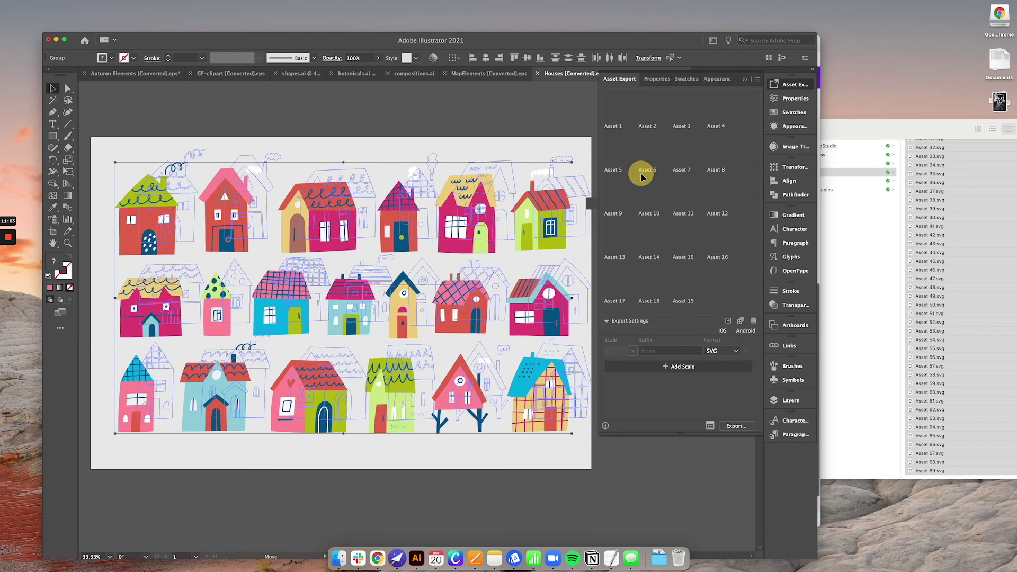
Export the assets into a new Map Elements folder inside Let's Go Studio (1)
click(736, 427)
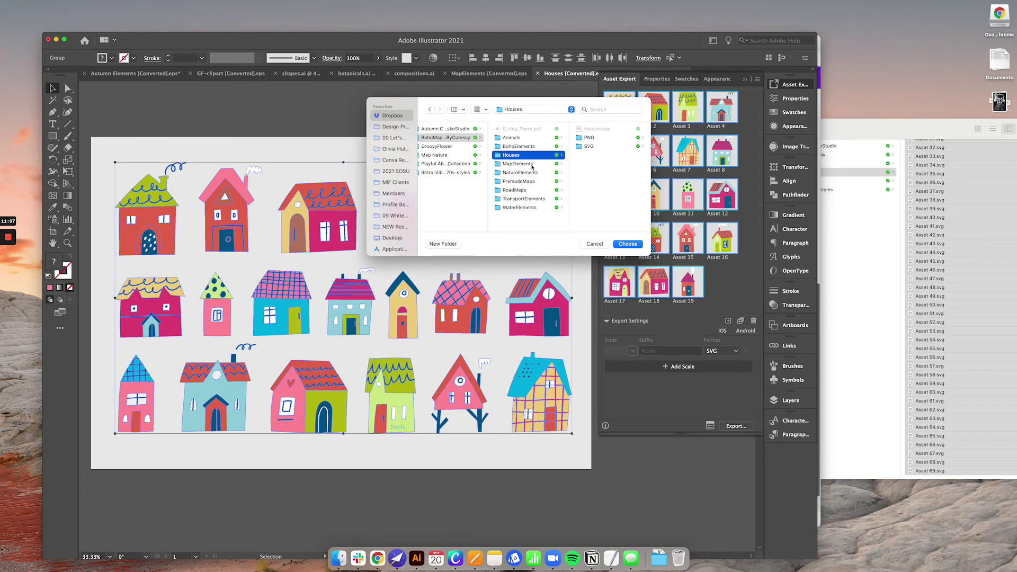
click(529, 164)
click(466, 190)
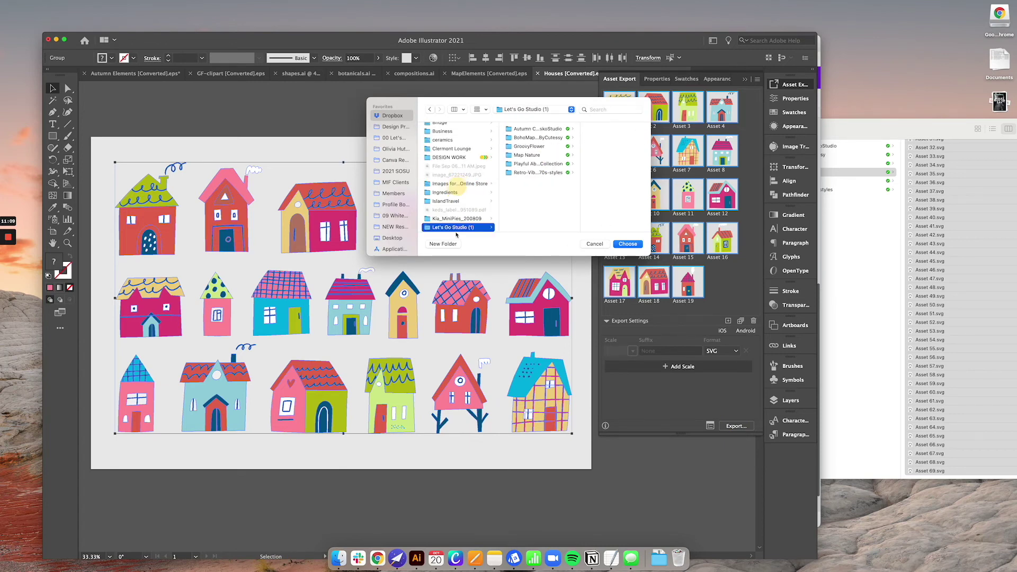
click(451, 244)
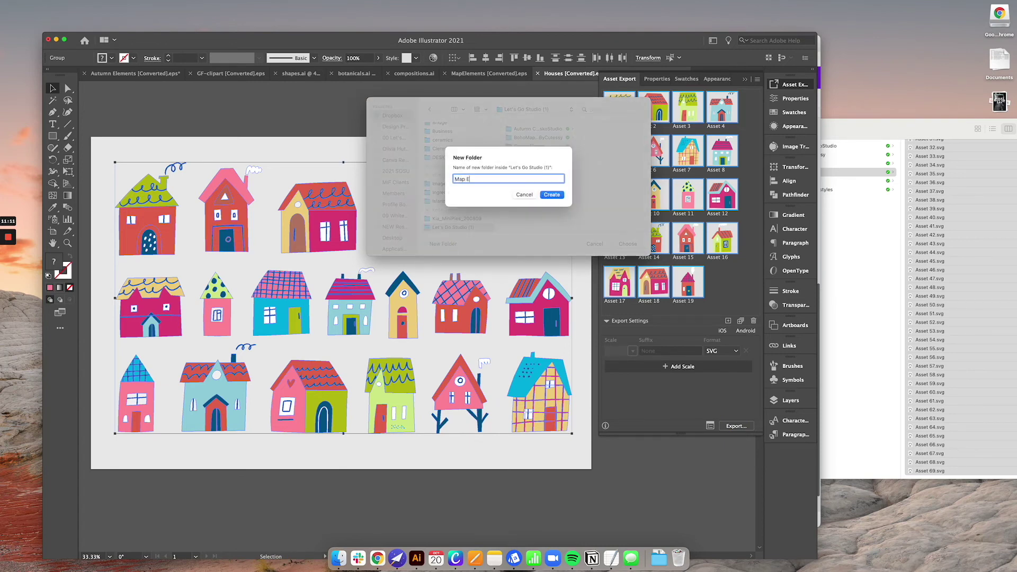
key(Return)
key(Return)
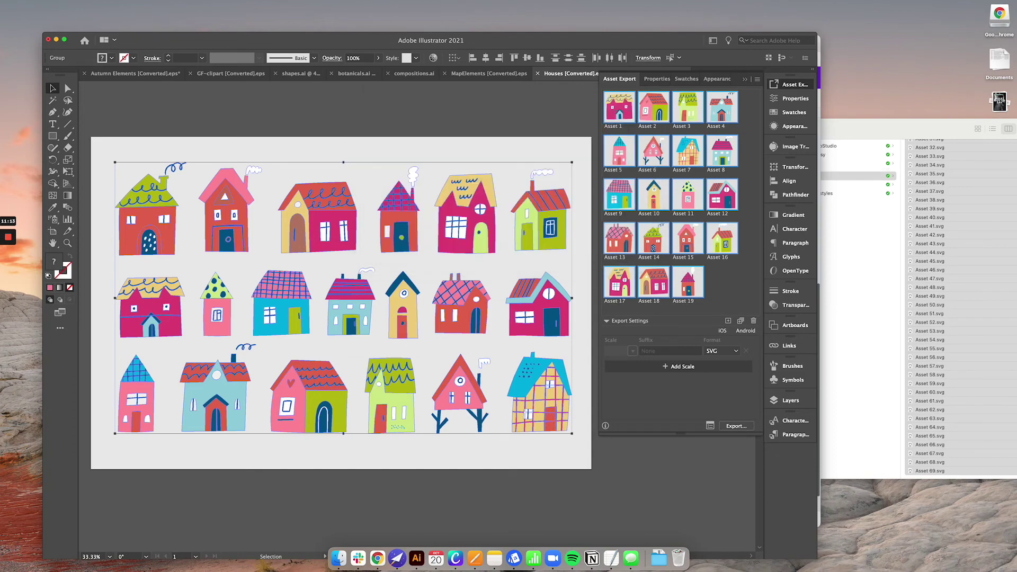
In Canva, open the Brand Files > Map Elements folder
click(378, 558)
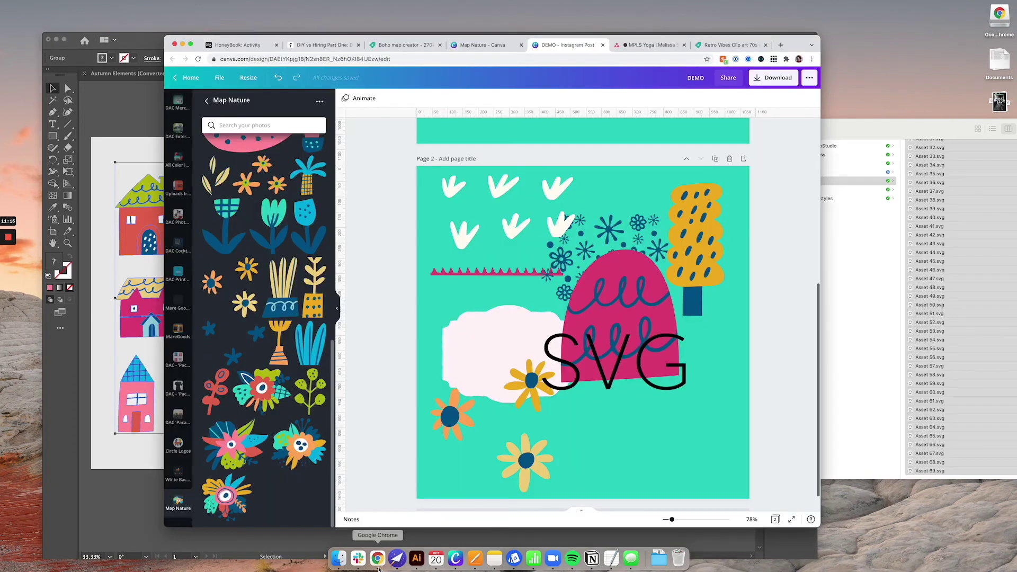
click(502, 46)
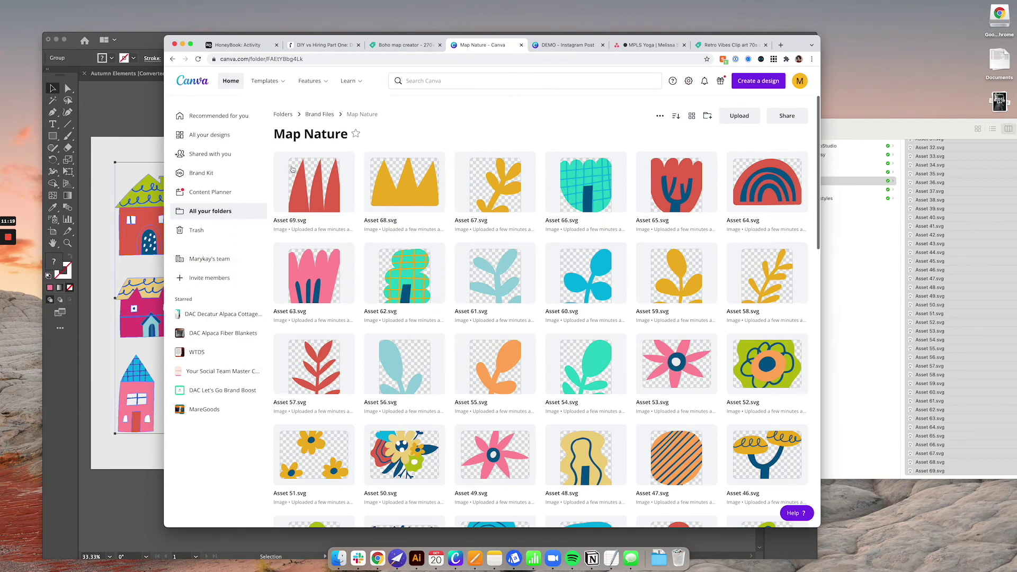
click(319, 114)
click(414, 212)
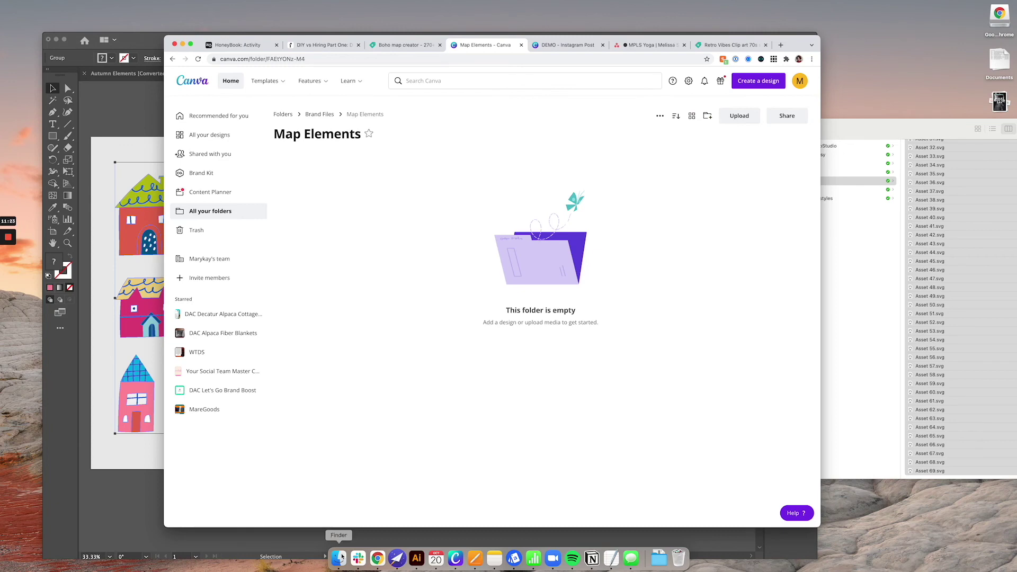
Upload Asset 1–19.svg from Finder into Map Elements, then return to the DEMO design
click(338, 558)
click(777, 172)
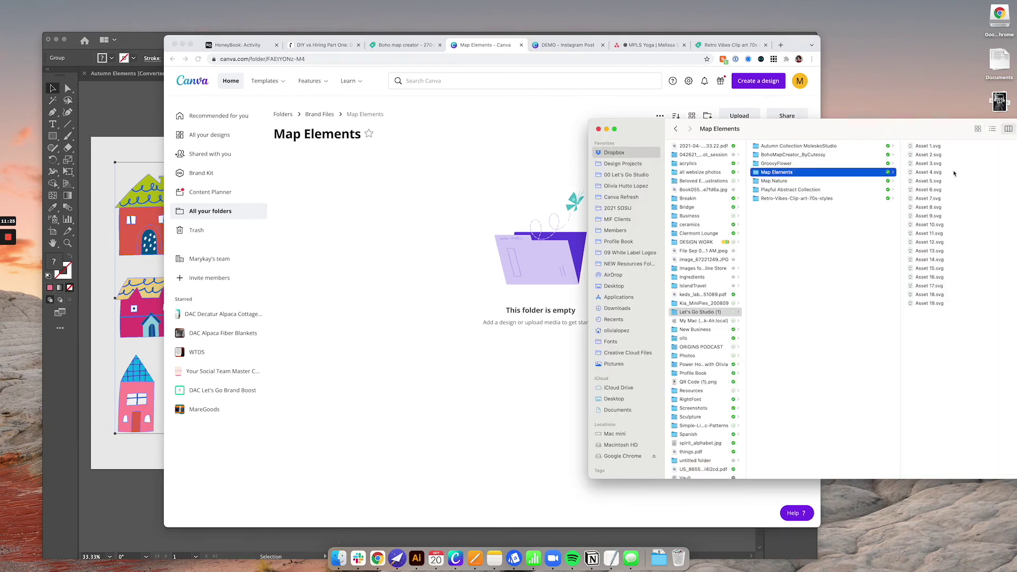
drag(940, 318, 933, 125)
drag(938, 190, 441, 256)
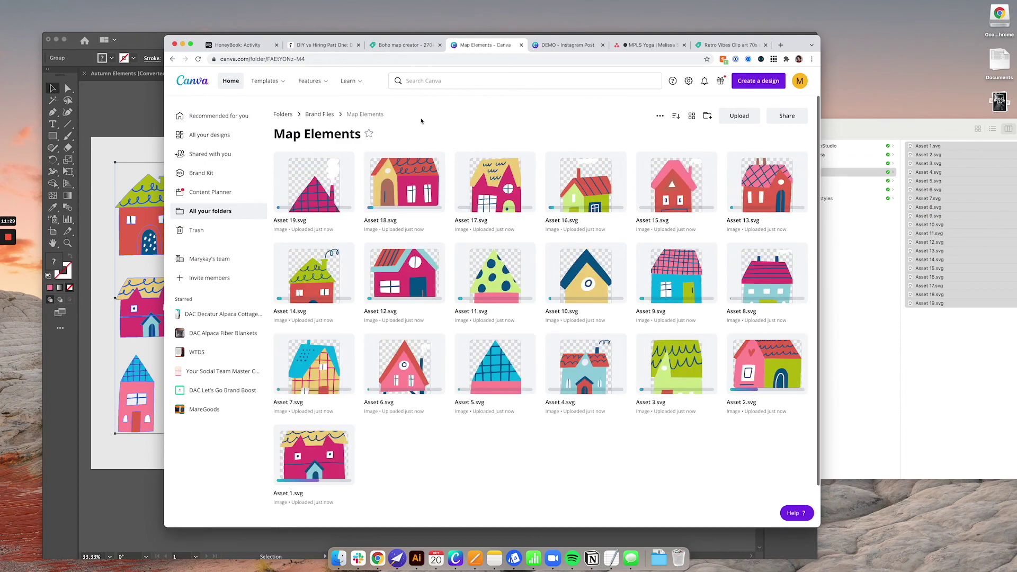
mouse_move(9, 275)
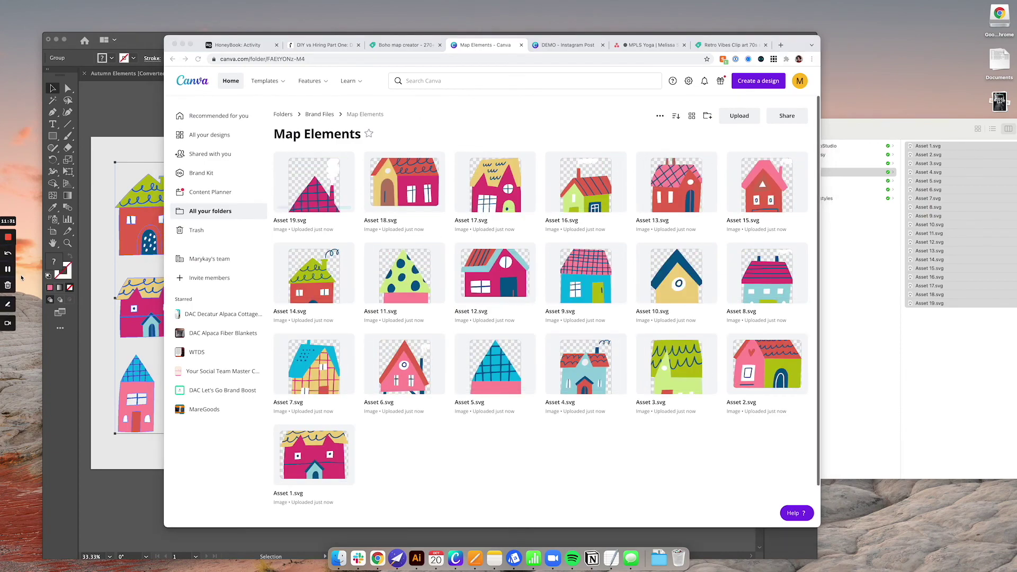
click(555, 48)
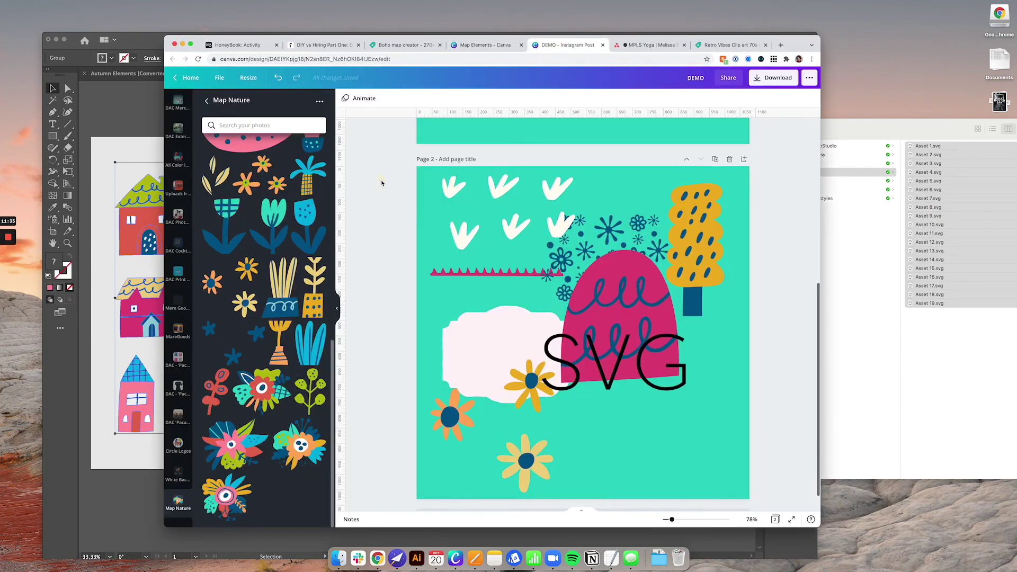
Reload the DEMO design editor
scroll(381, 182, up, 5)
key(super+r)
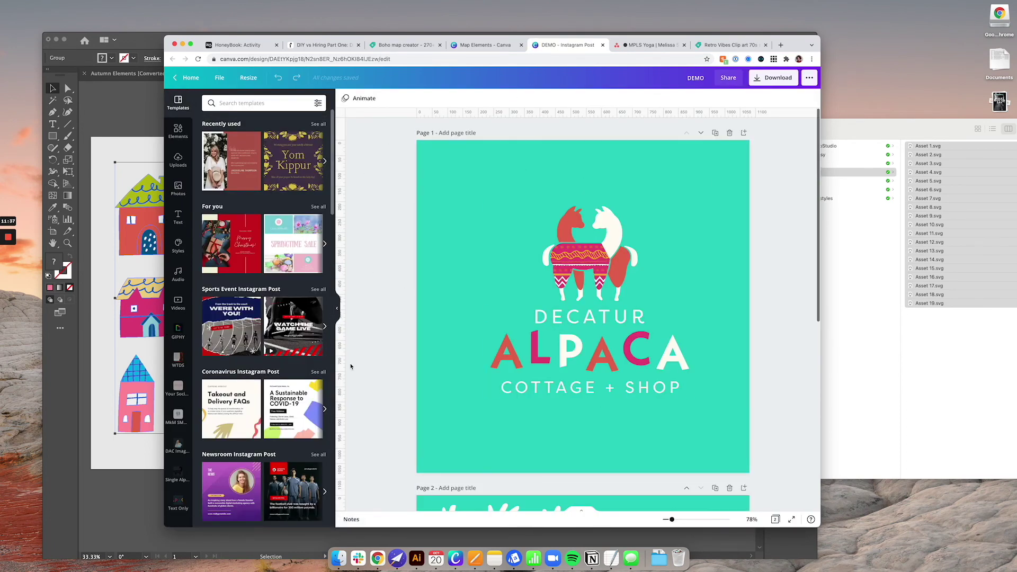
scroll(186, 346, down, 5)
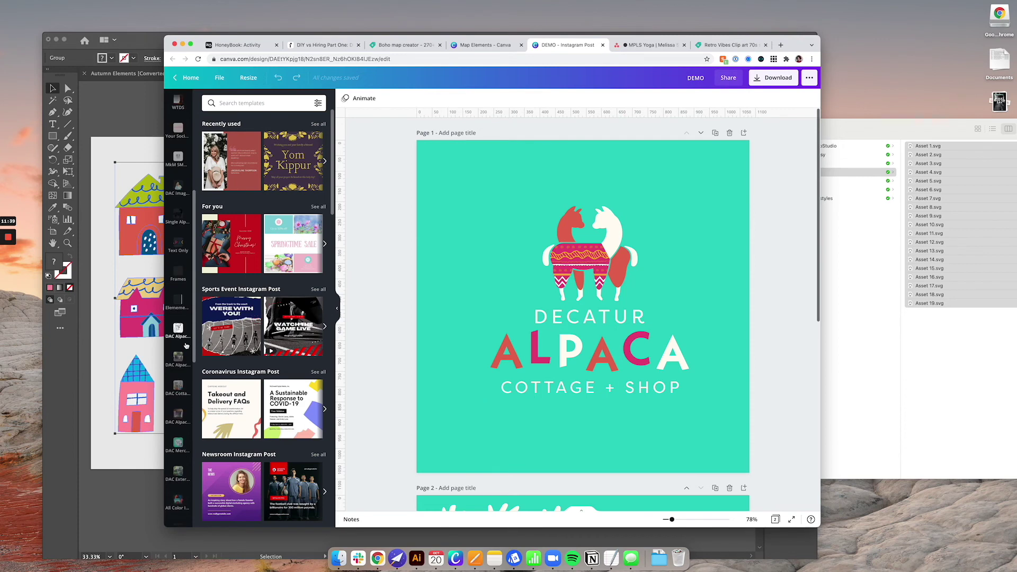
scroll(186, 346, down, 5)
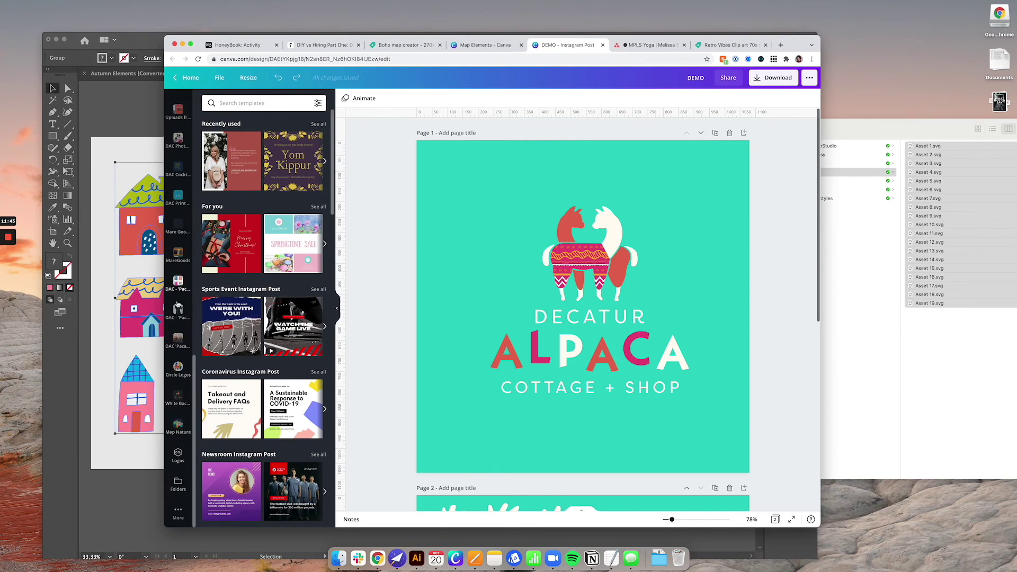
Place the pink-roofed Map Elements house top-left and recolour its chimneys lime #b7bf10
click(176, 483)
click(251, 257)
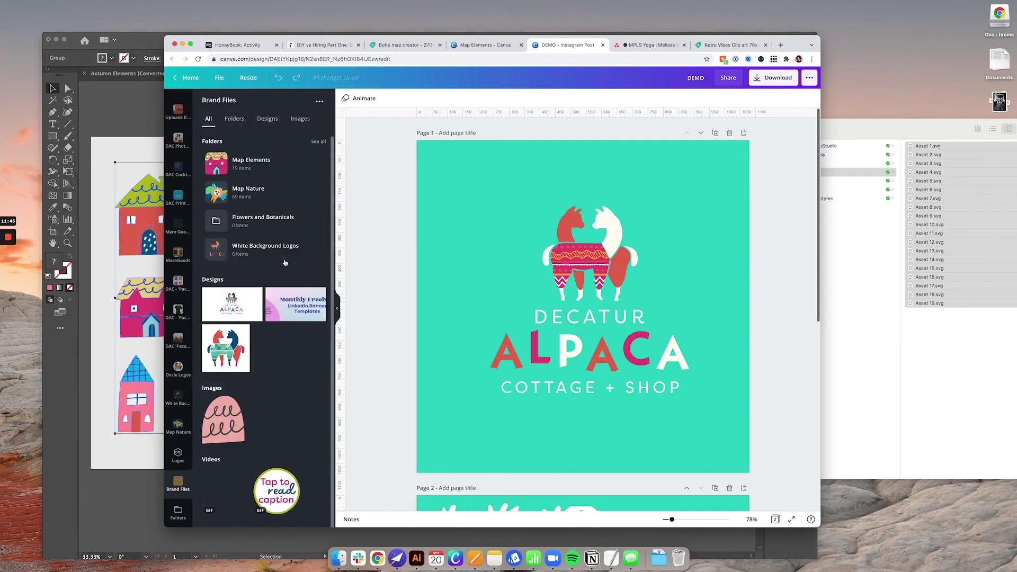
click(252, 164)
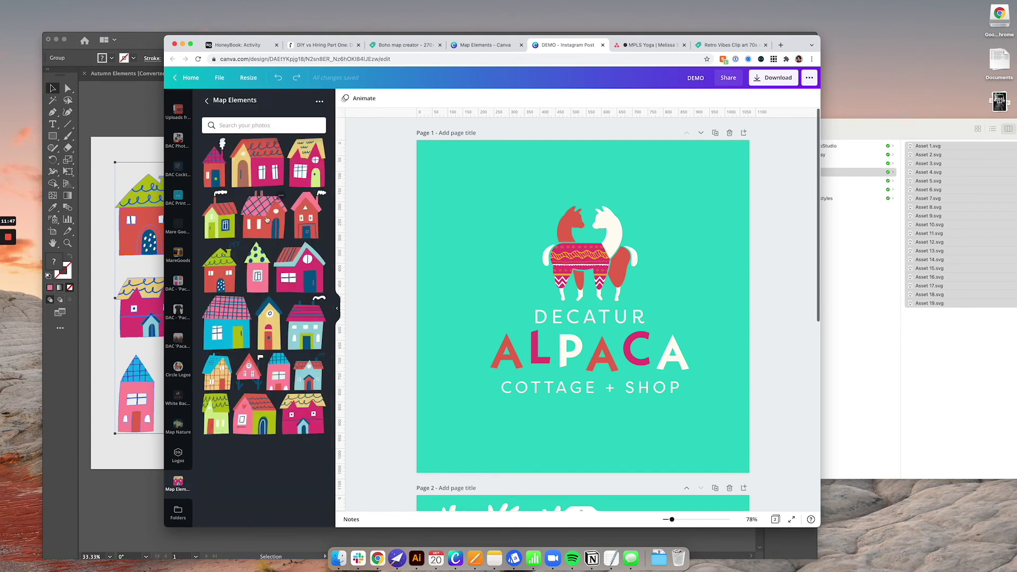
click(263, 215)
drag(544, 262, 471, 206)
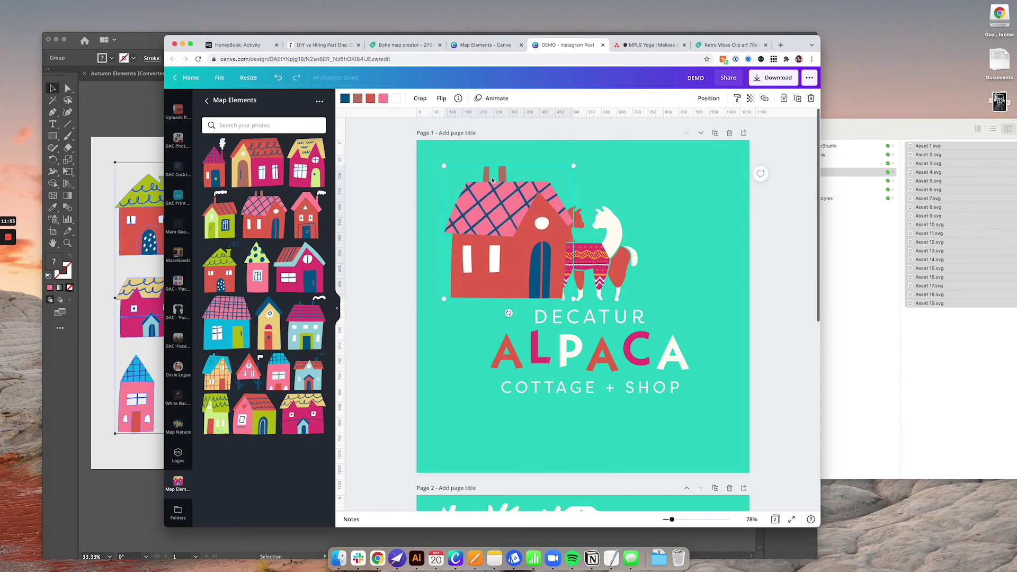
click(358, 99)
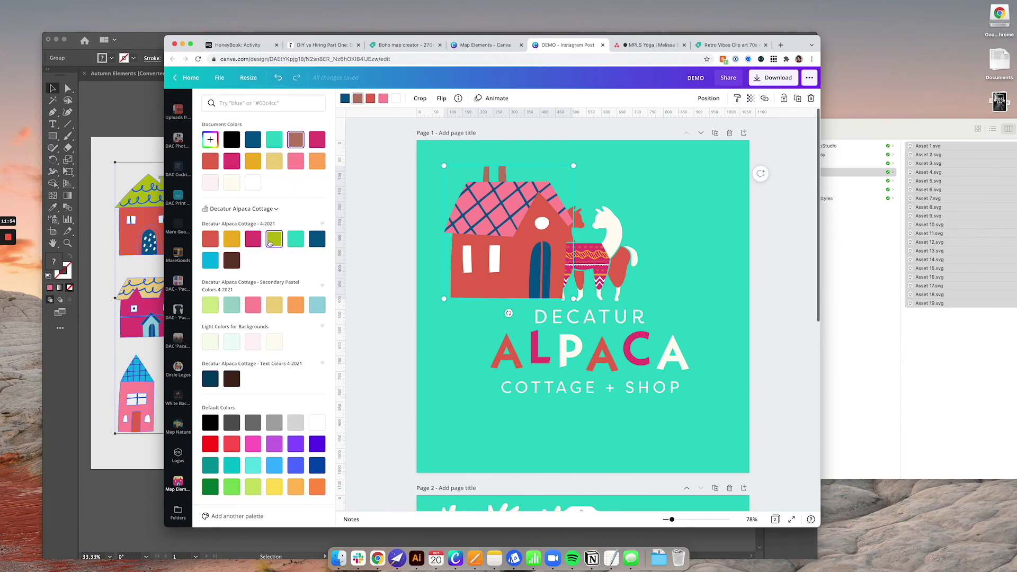
click(269, 242)
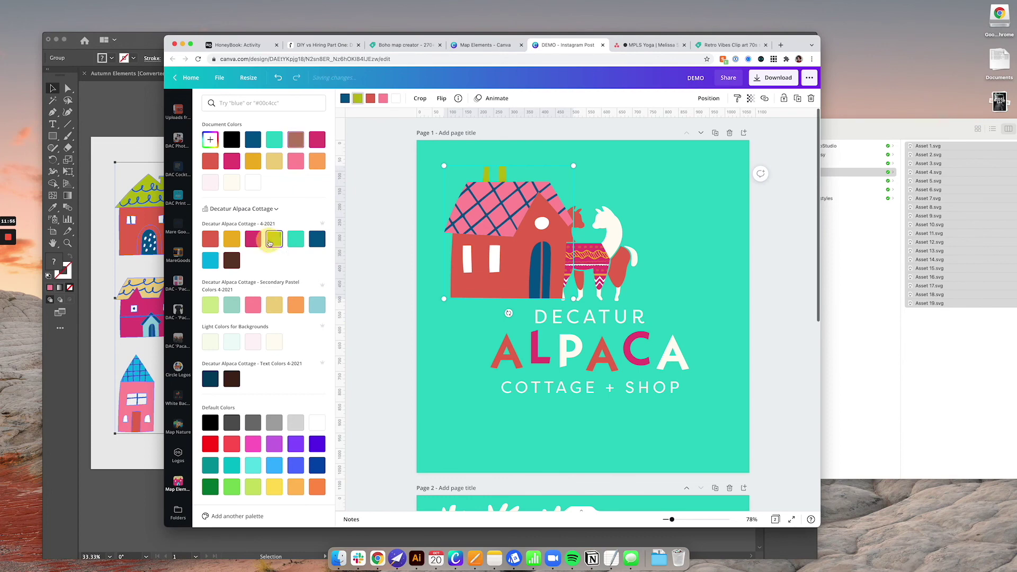
Add the yellow dark-roofed house top-right and the pink blue-roofed house bottom-left
click(381, 215)
click(269, 322)
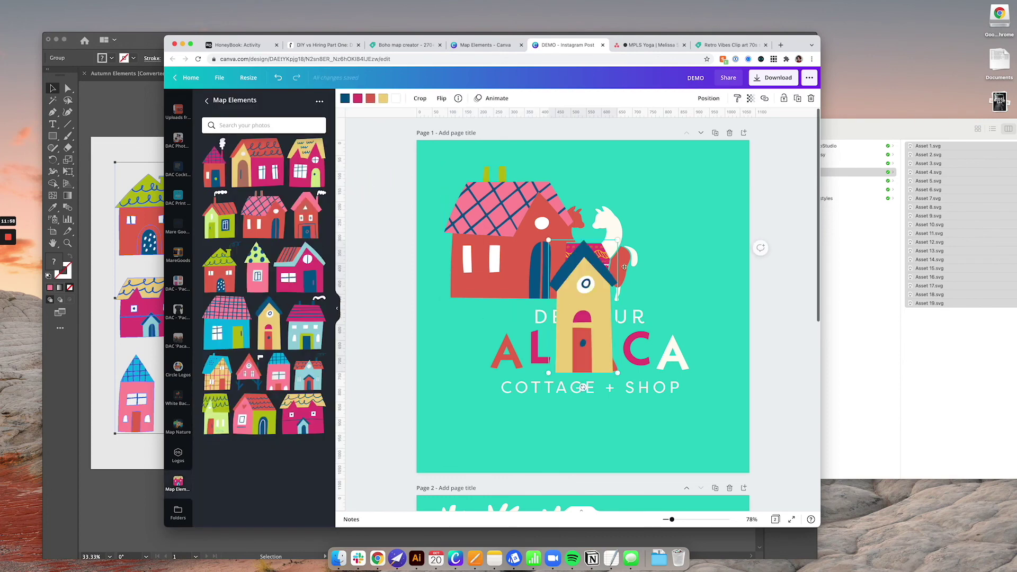
drag(625, 267, 752, 175)
click(280, 370)
drag(570, 316, 465, 389)
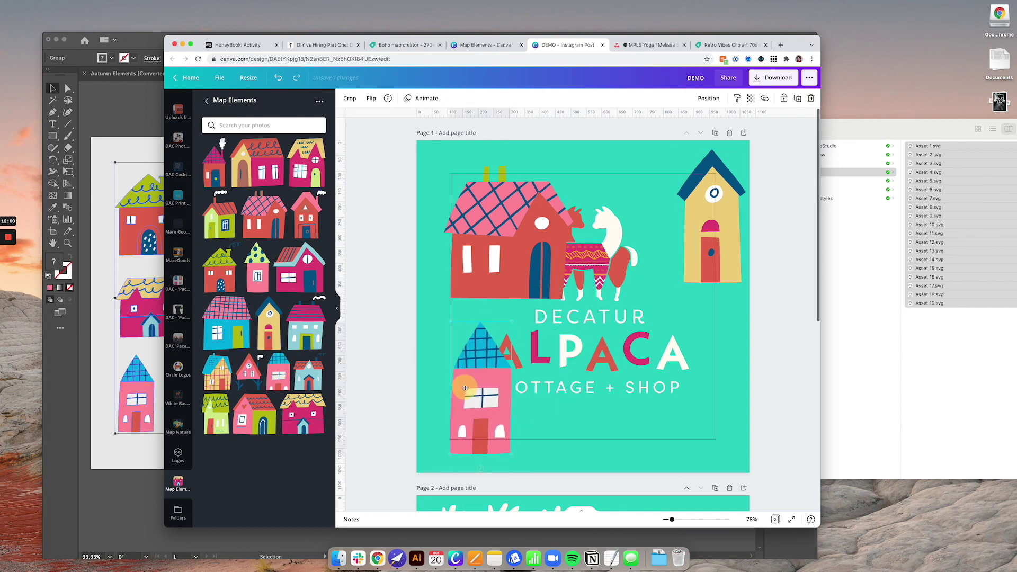
click(409, 307)
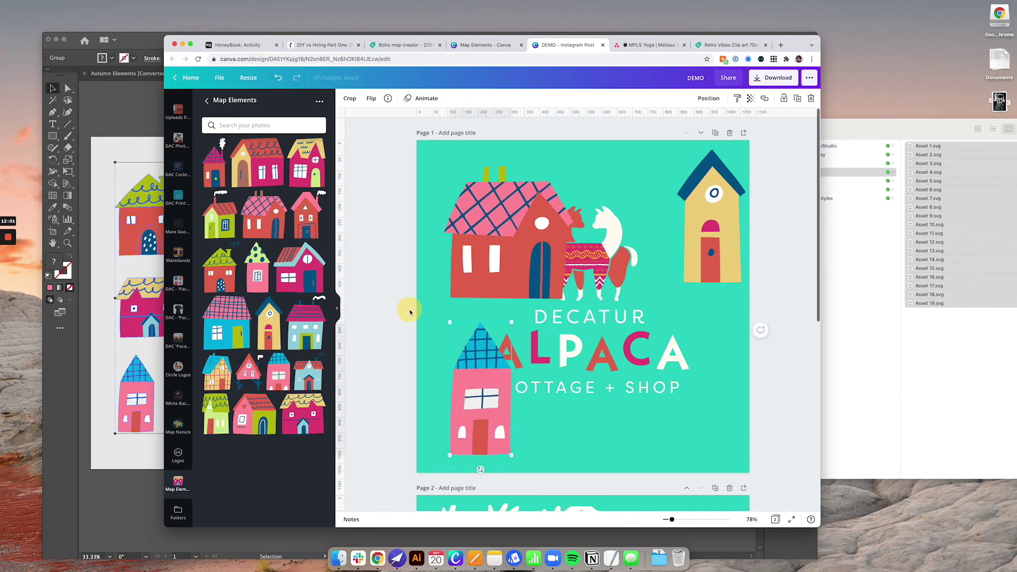
Move the SVG text down and right on page 2
click(339, 563)
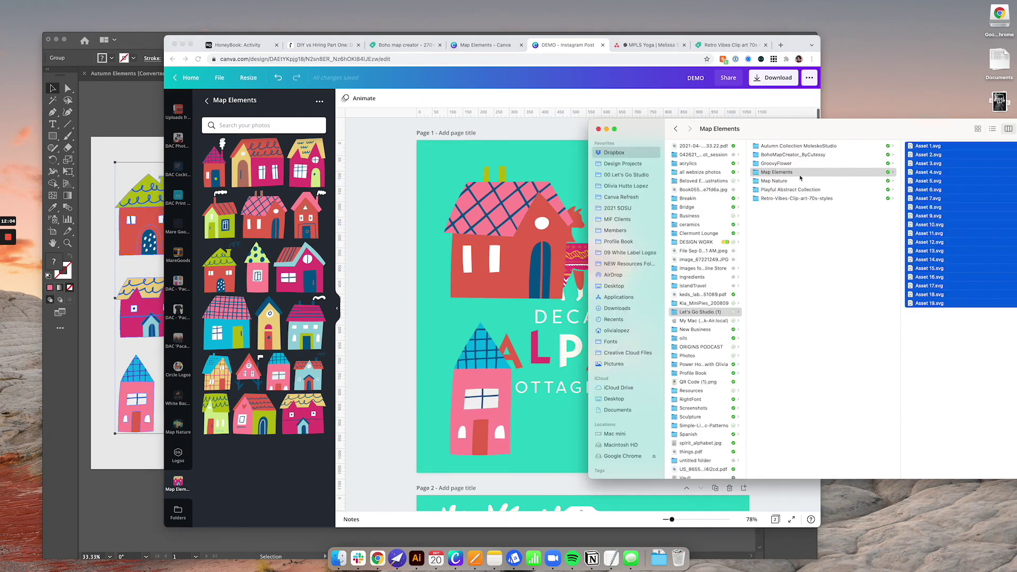
click(403, 349)
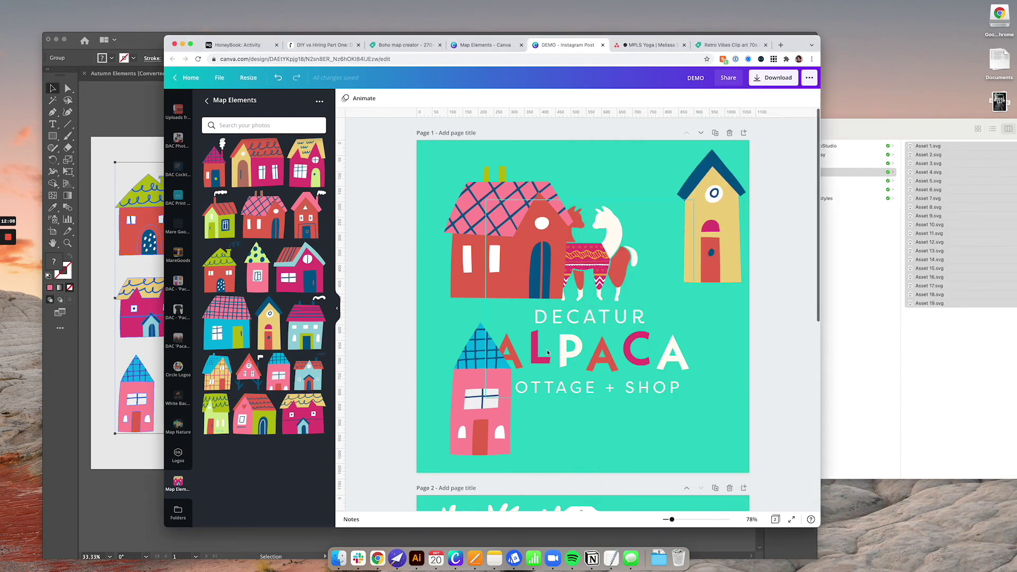
scroll(598, 371, down, 6)
drag(647, 343, 699, 422)
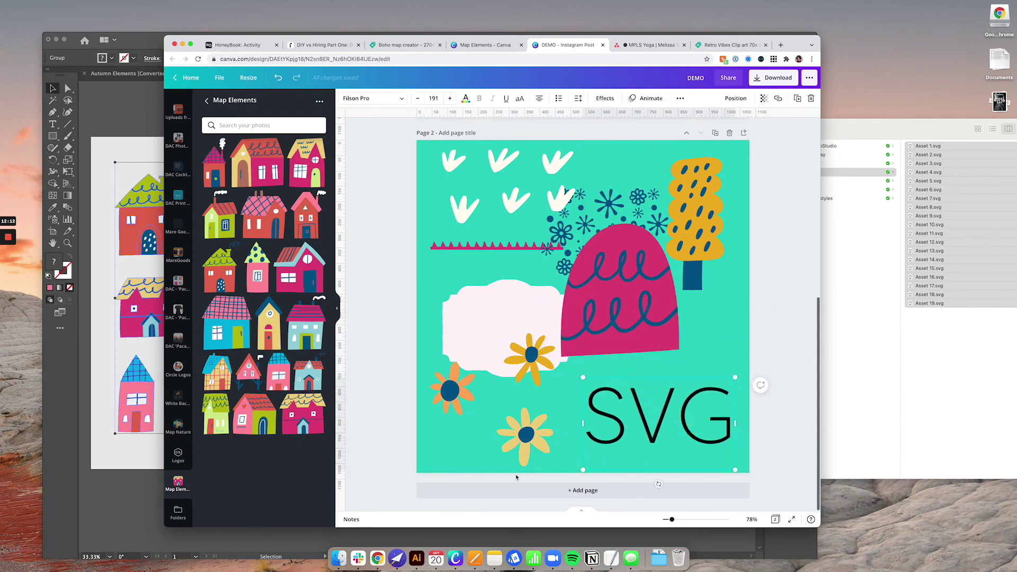
click(417, 558)
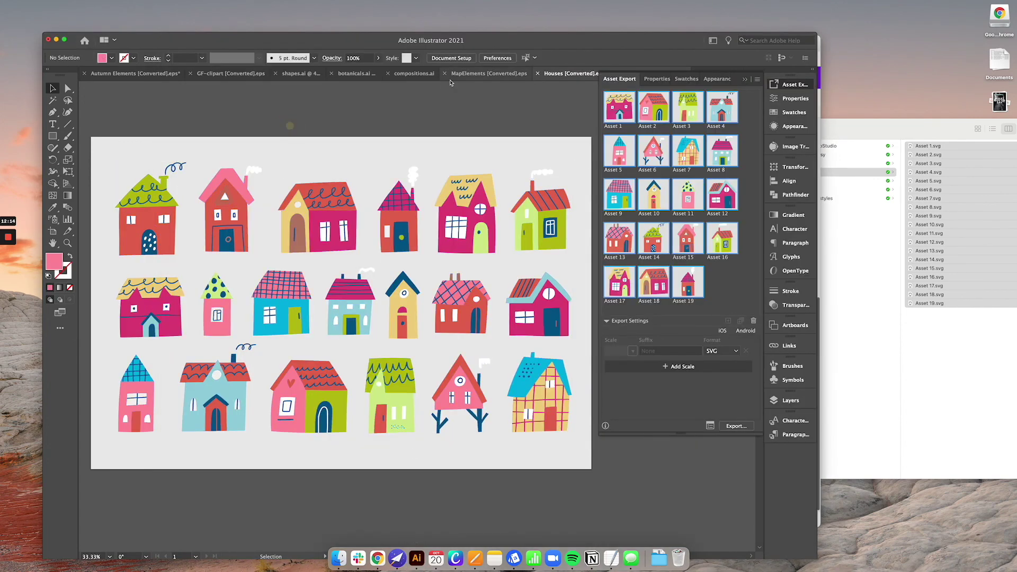
Bring the compositions.ai artboard forward with the empty Asset Export list showing
click(408, 73)
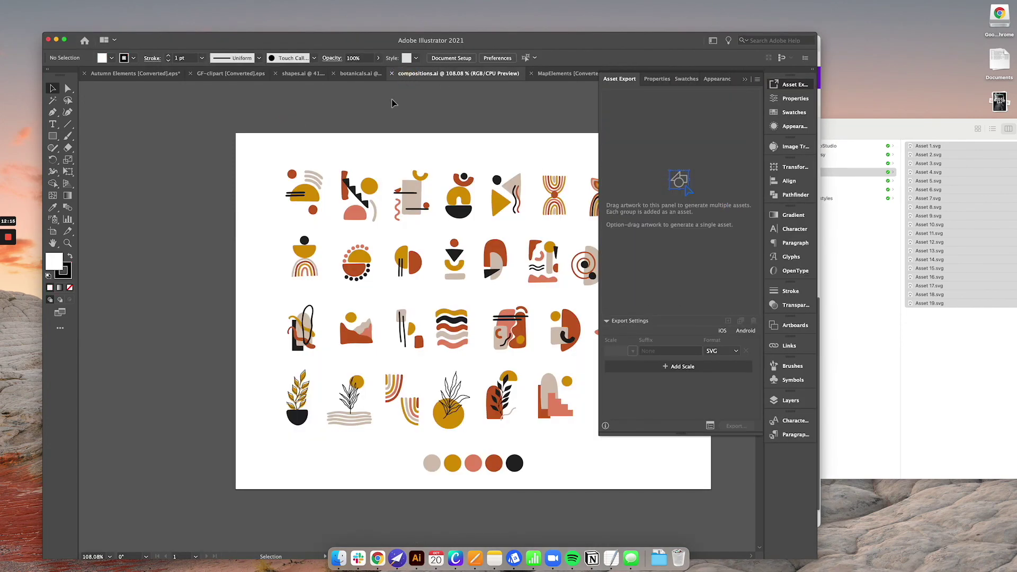
click(746, 80)
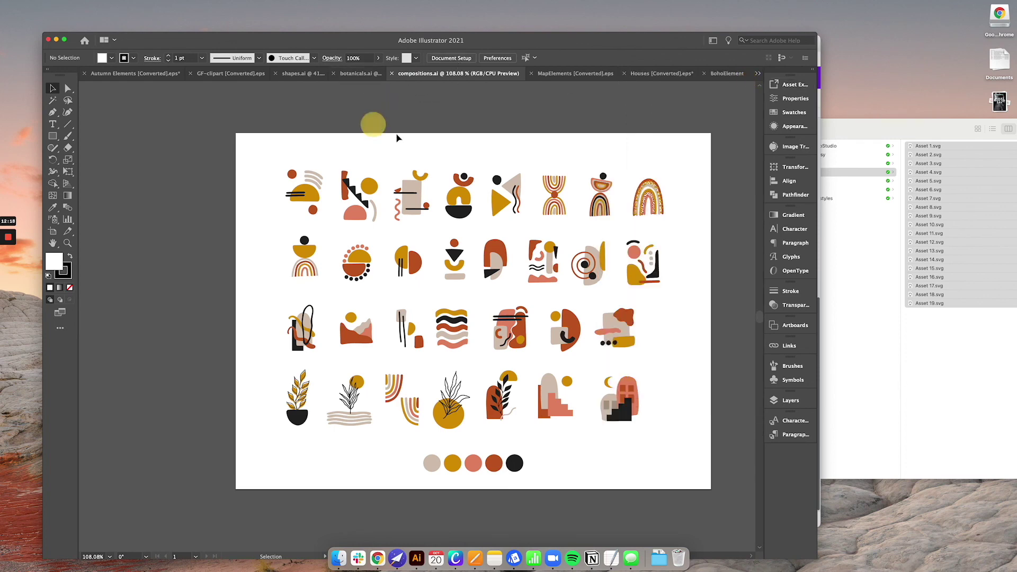
scroll(470, 155, right, 3)
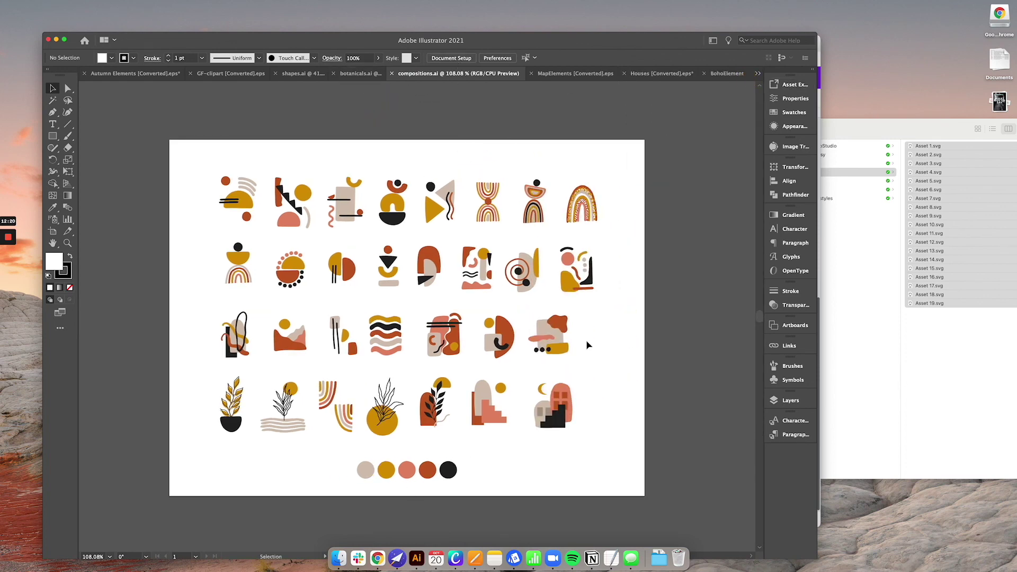
click(803, 84)
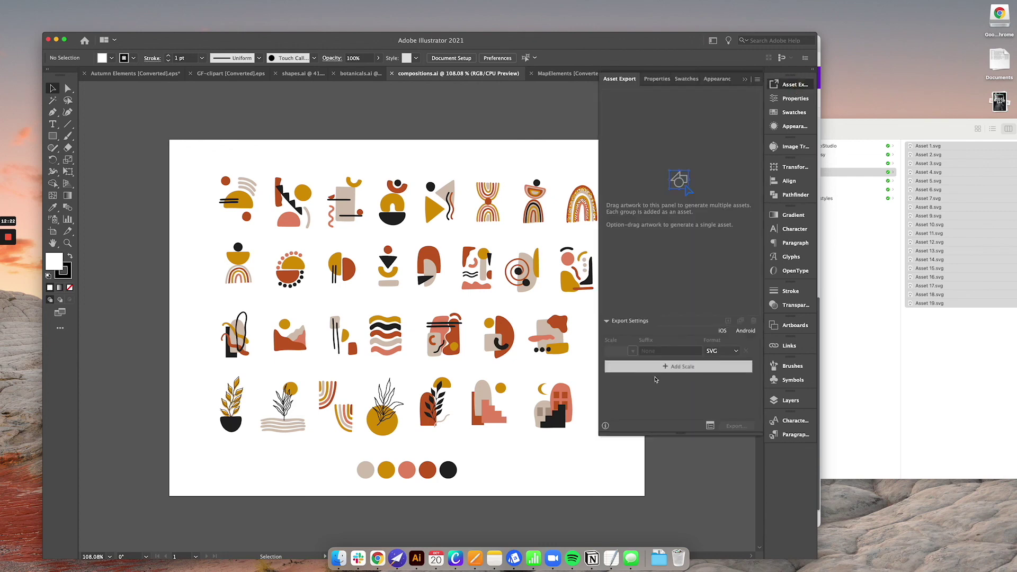